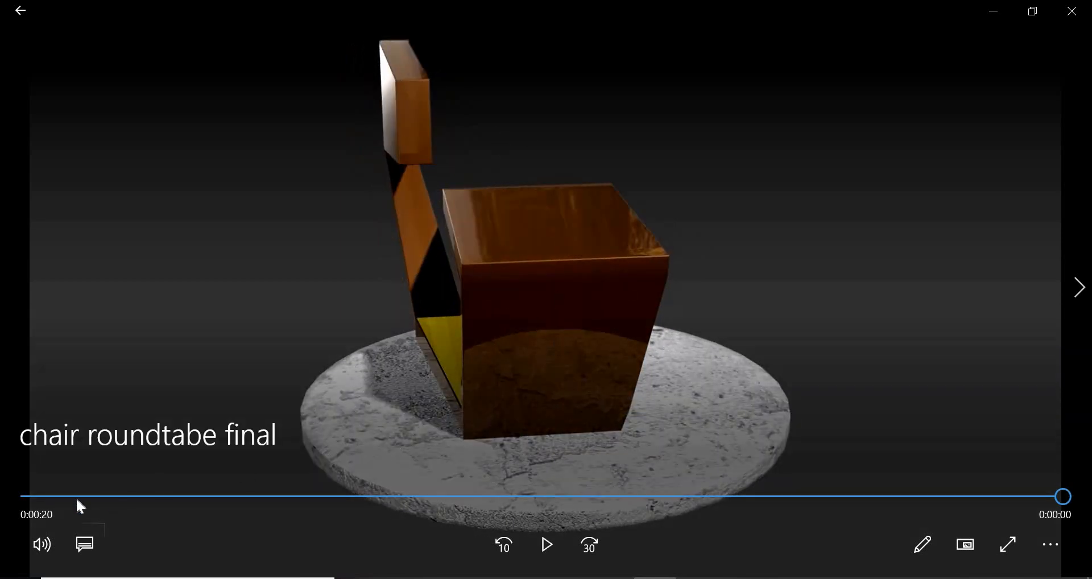
- Scrub through the "chair roundtabe final" video to preview the rotating chair, and close the player
{"action": "left_click", "coordinate": [73, 498]}
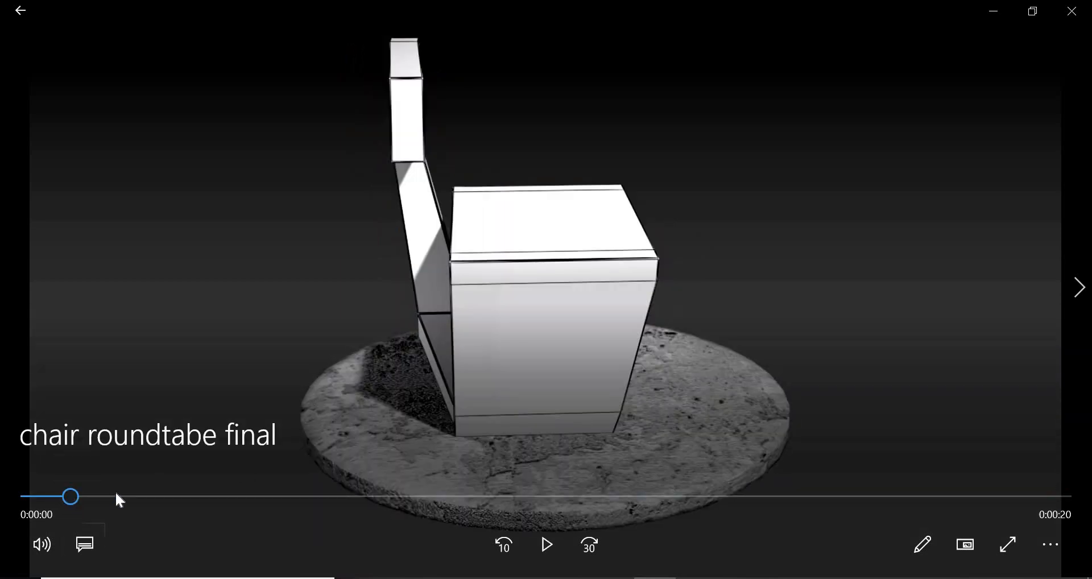
{"action": "left_click", "coordinate": [198, 496]}
{"action": "left_click_drag", "start_coordinate": [197, 496], "coordinate": [677, 531]}
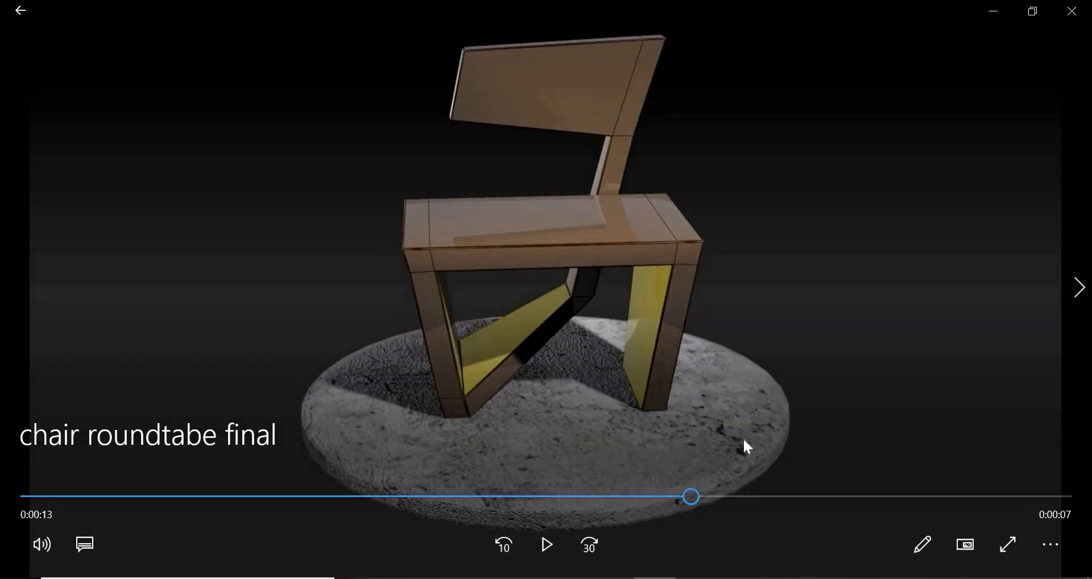
{"action": "left_click", "coordinate": [1071, 11]}
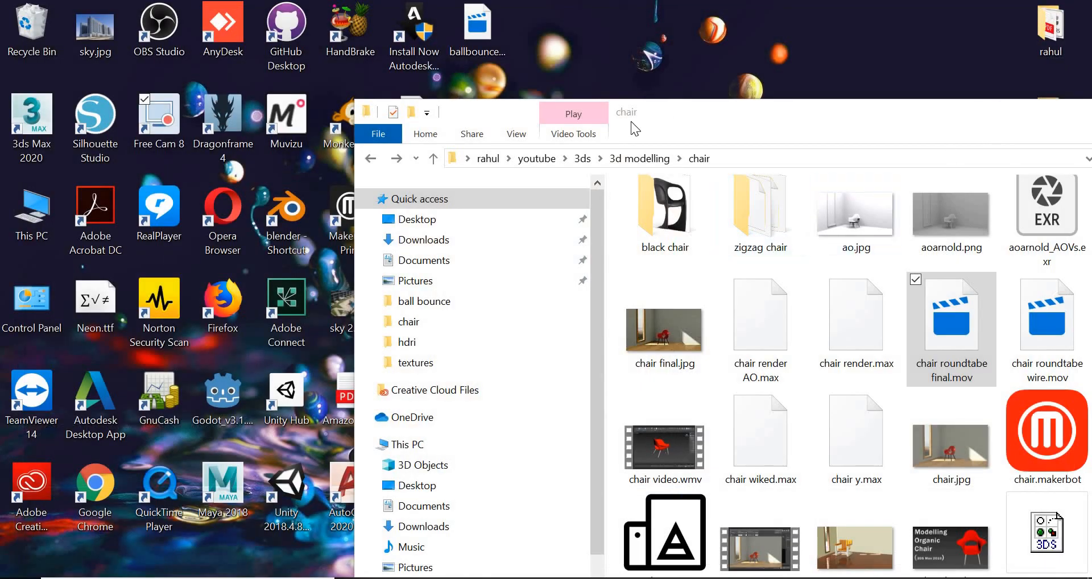
- Switch to 3ds Max and, for opening a scene, browse from the Desktop to the chair folder under youtube, 3ds, 3d modelling
{"action": "left_click_drag", "start_coordinate": [631, 121], "coordinate": [264, 134]}
{"action": "left_click", "coordinate": [826, 125]}
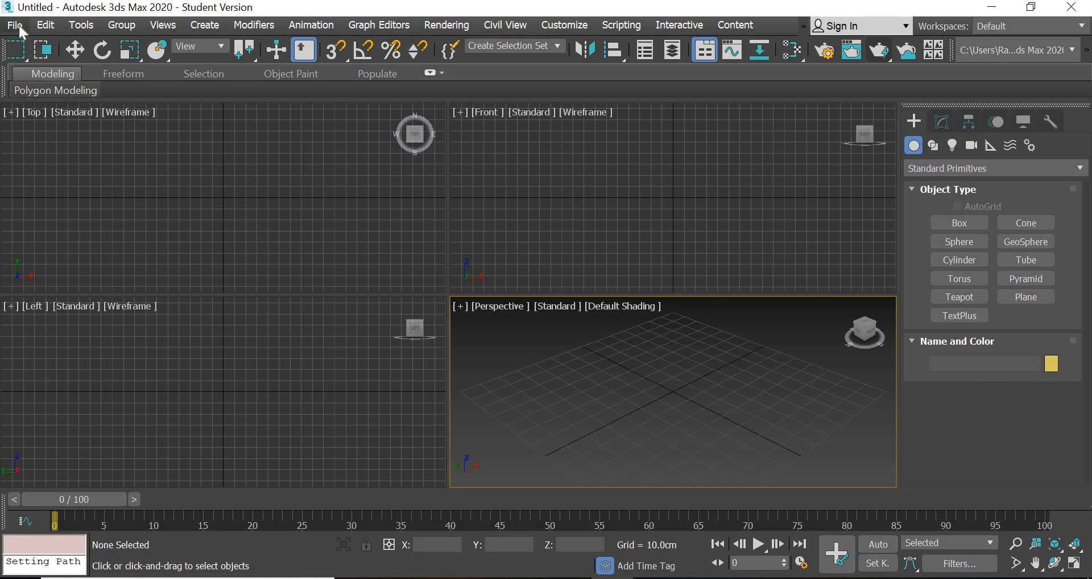
{"action": "left_click", "coordinate": [19, 25]}
{"action": "left_click", "coordinate": [35, 88]}
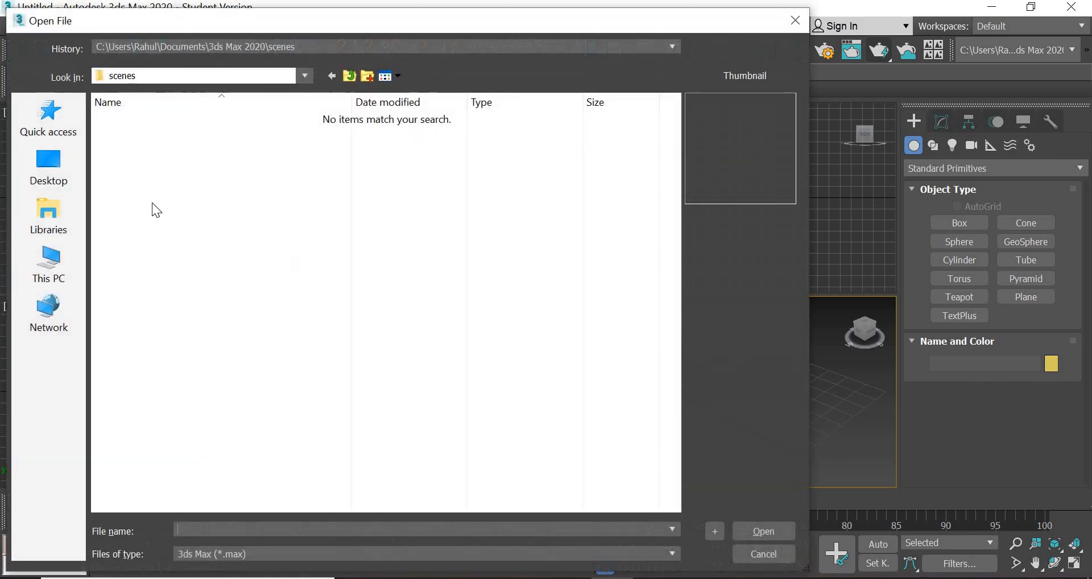
{"action": "left_click", "coordinate": [43, 163]}
{"action": "left_click", "coordinate": [334, 315]}
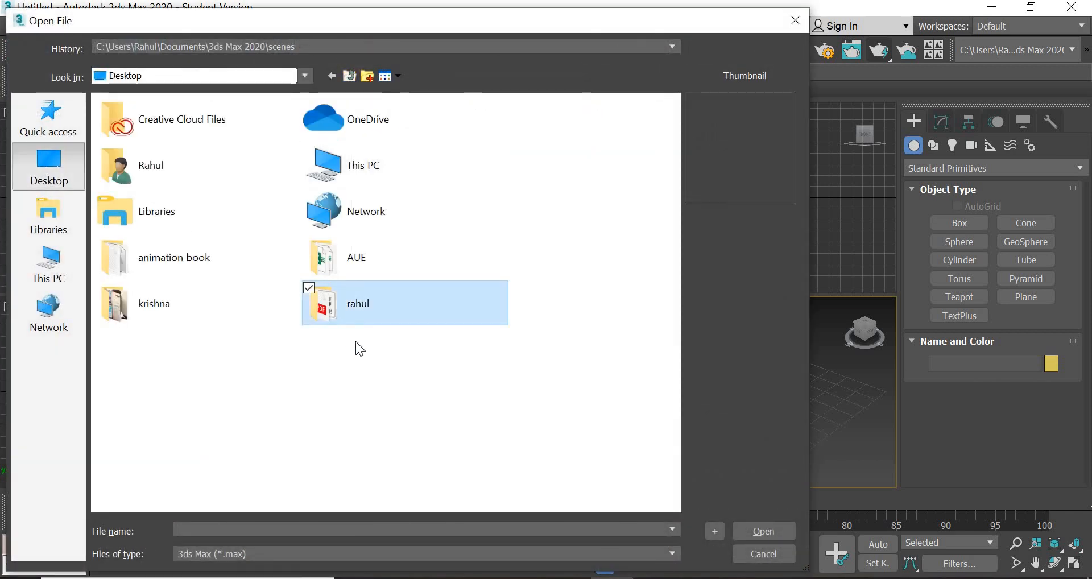
{"action": "double_click", "coordinate": [165, 272]}
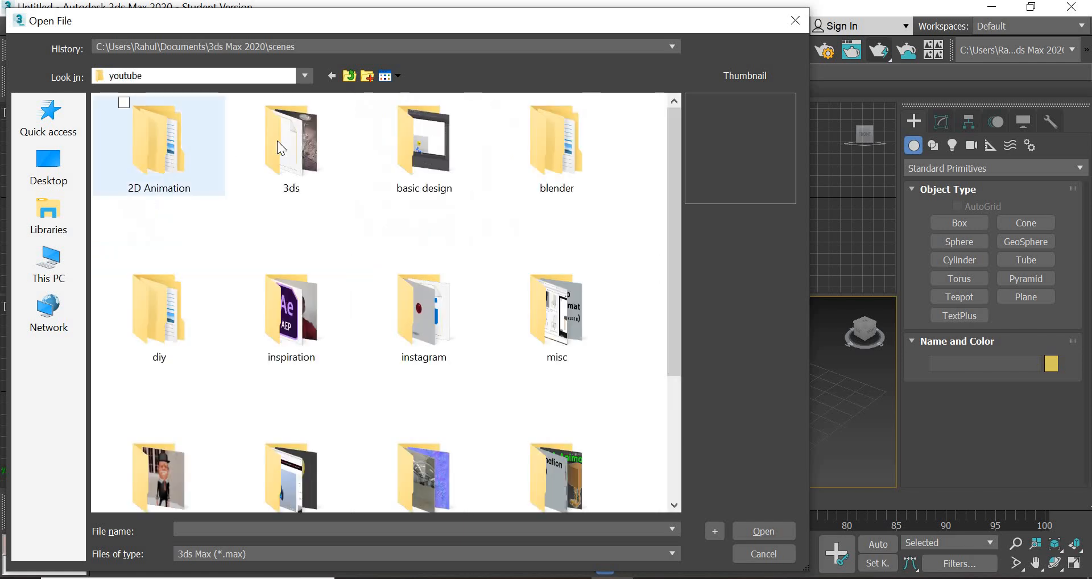
{"action": "double_click", "coordinate": [277, 142]}
{"action": "double_click", "coordinate": [160, 114]}
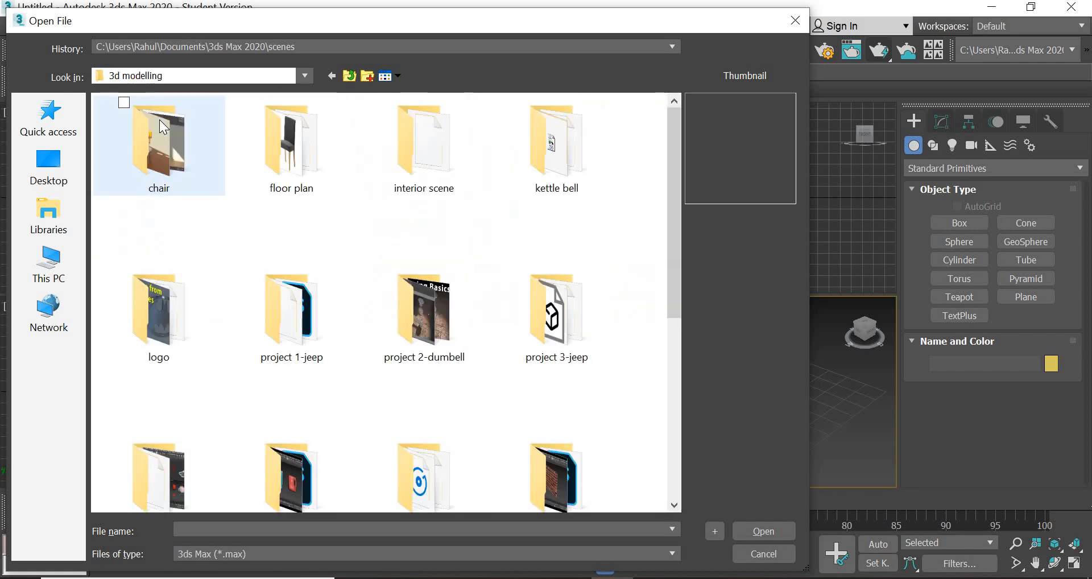
{"action": "double_click", "coordinate": [159, 119]}
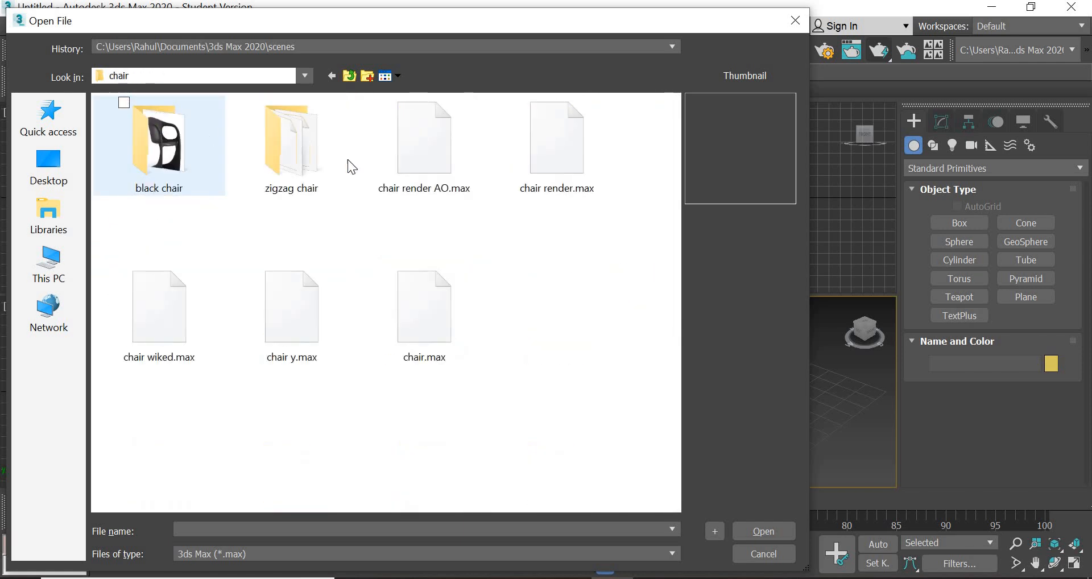
- Open chair.max and adopt the file's unit scale
{"action": "left_click", "coordinate": [425, 153]}
{"action": "left_click", "coordinate": [558, 151]}
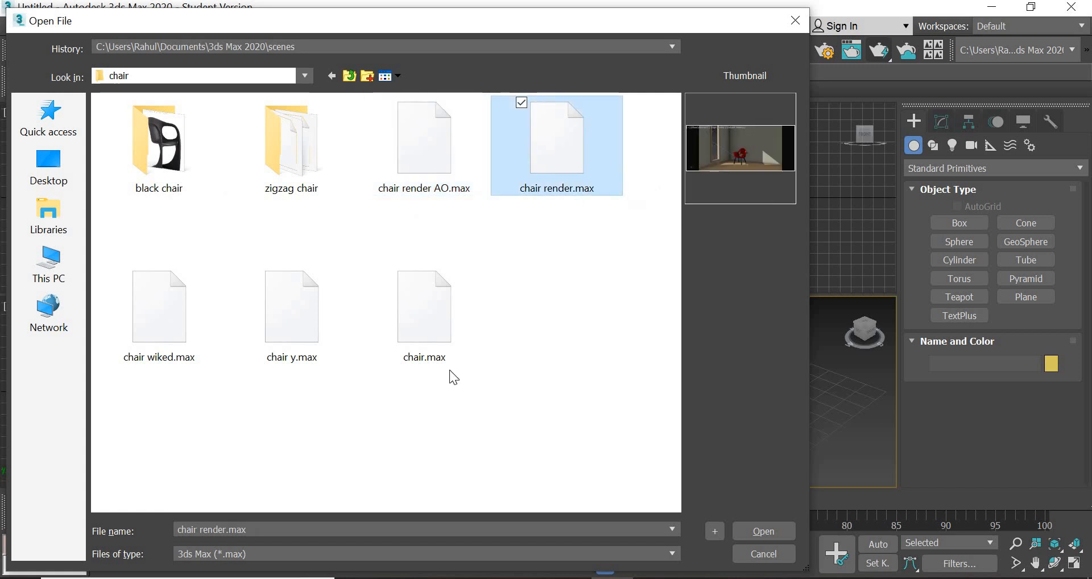
{"action": "left_click", "coordinate": [428, 341]}
{"action": "left_click", "coordinate": [762, 532]}
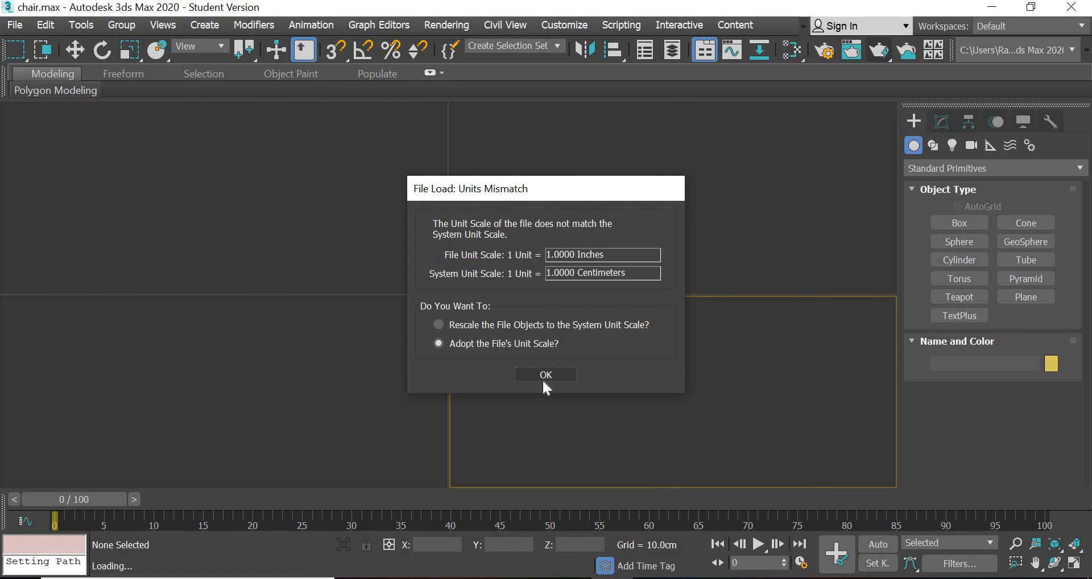
{"action": "left_click", "coordinate": [543, 381]}
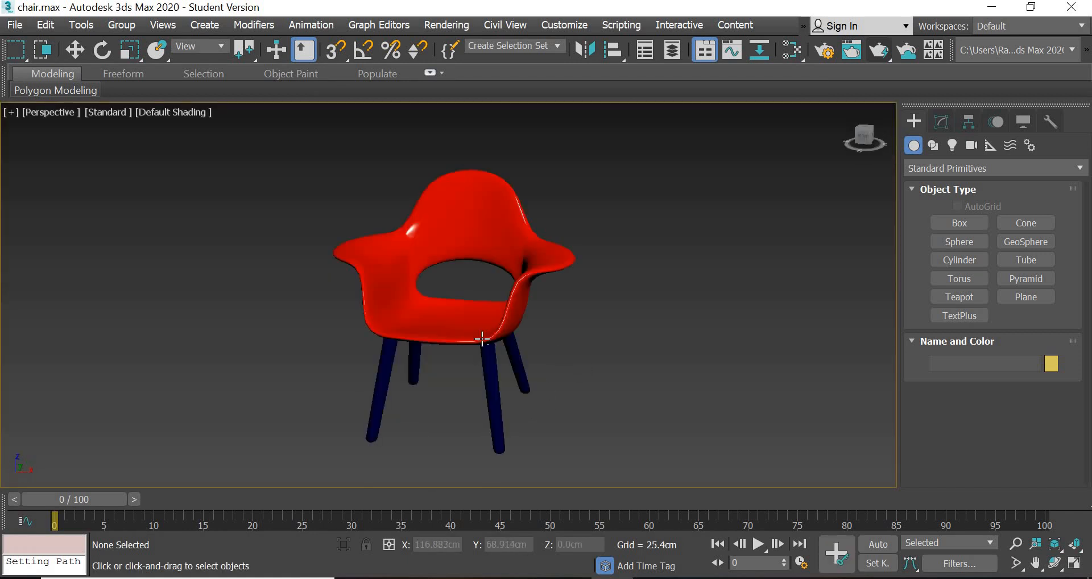
- Examine the chair from another angle and check the scene's Environment and Effects settings
{"action": "middle_click_drag", "start_coordinate": [585, 392], "coordinate": [612, 367], "text": "alt"}
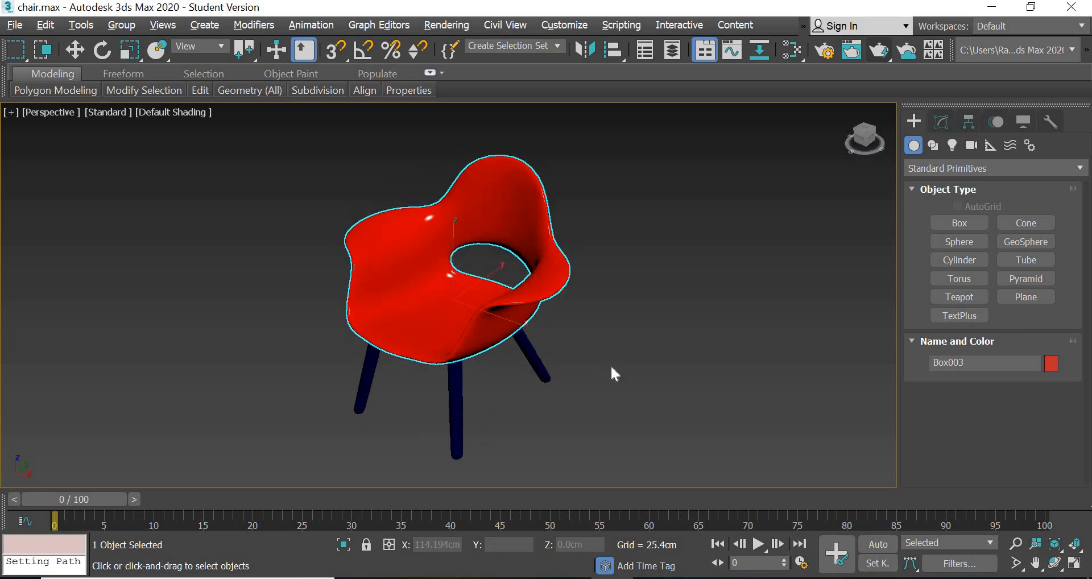
{"action": "left_click", "coordinate": [612, 368]}
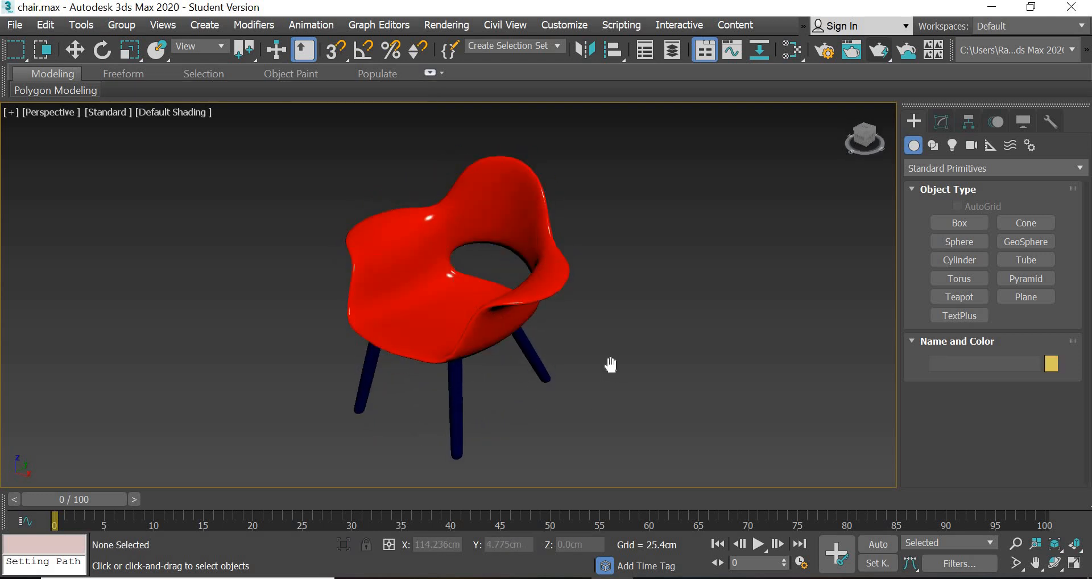
{"action": "key", "text": "8"}
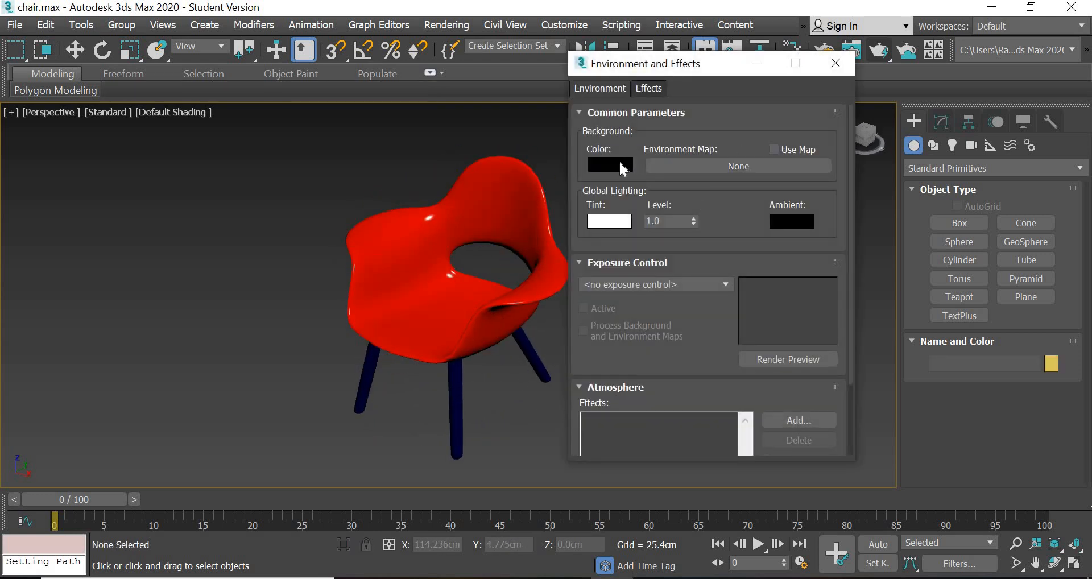
{"action": "left_click", "coordinate": [837, 71]}
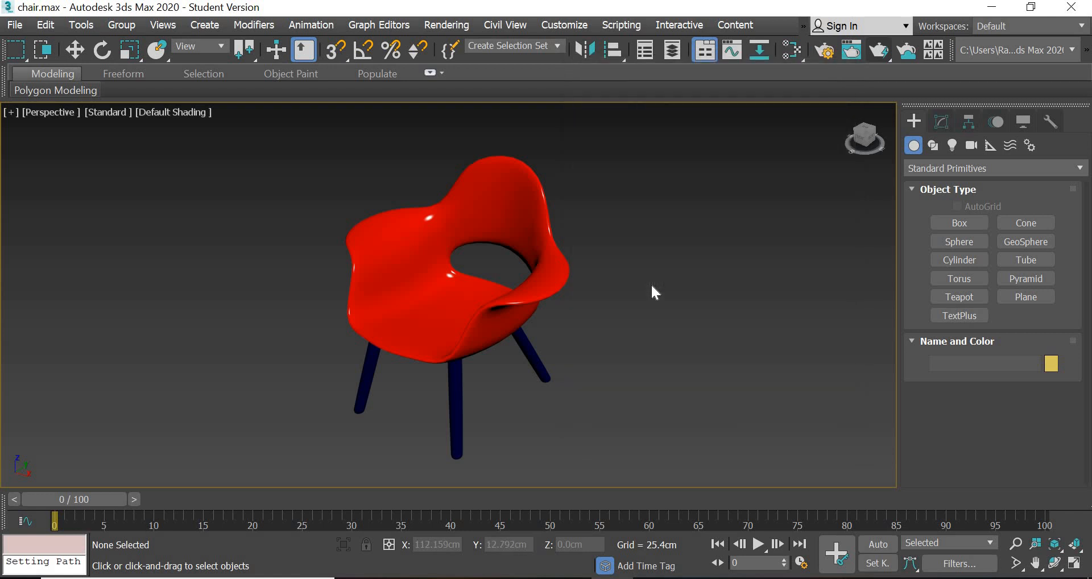
- Review the chair's material nodes in the Slate Material Editor and minimize the editor
{"action": "key", "text": "m"}
{"action": "middle_click_drag", "start_coordinate": [219, 163], "coordinate": [308, 226]}
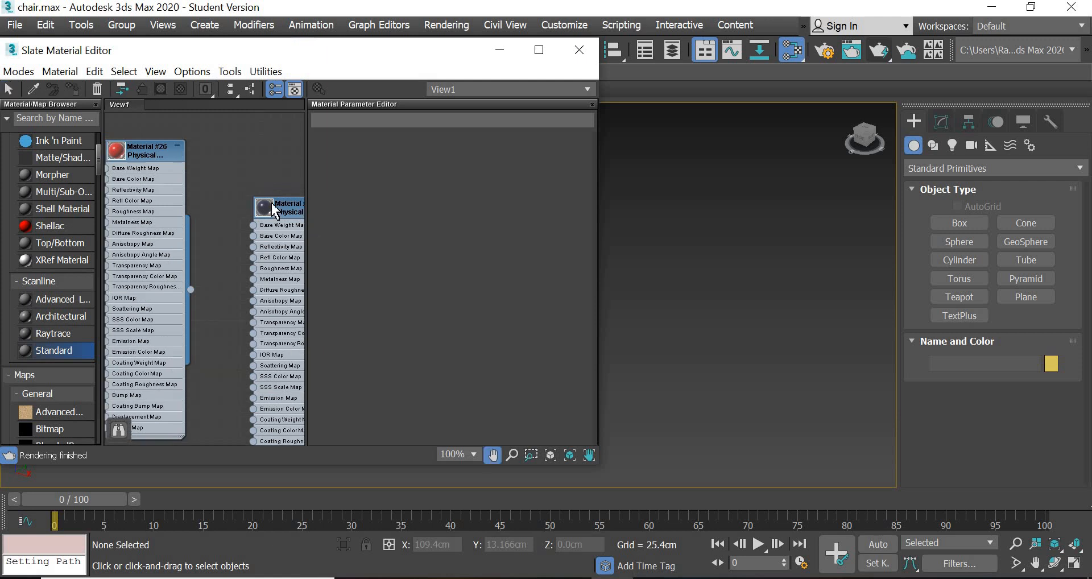
{"action": "scroll", "coordinate": [205, 211], "scroll_direction": "up", "scroll_amount": 5}
{"action": "scroll", "coordinate": [285, 203], "scroll_direction": "down", "scroll_amount": 5}
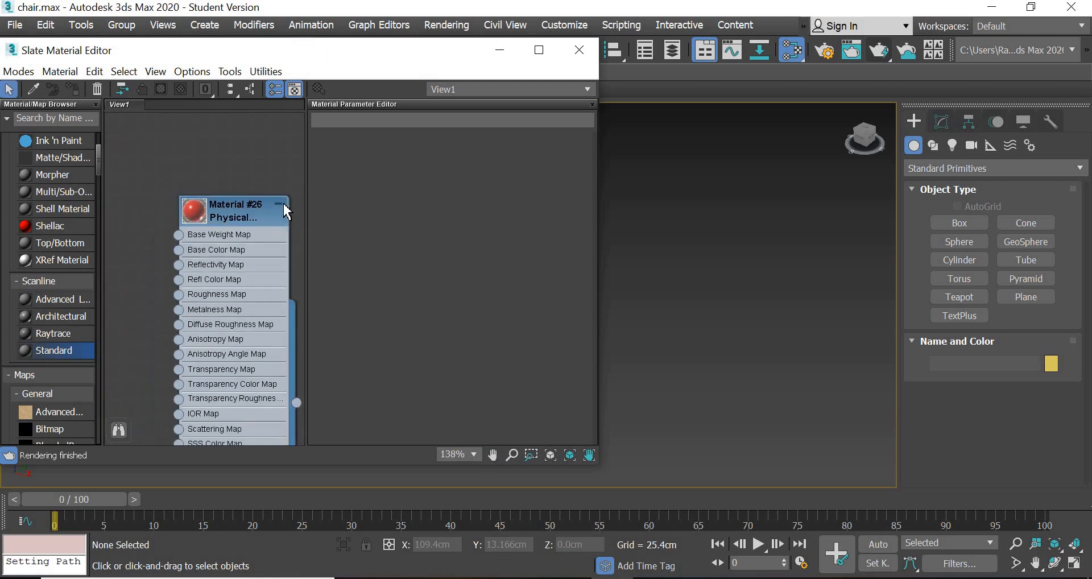
{"action": "left_click", "coordinate": [500, 50]}
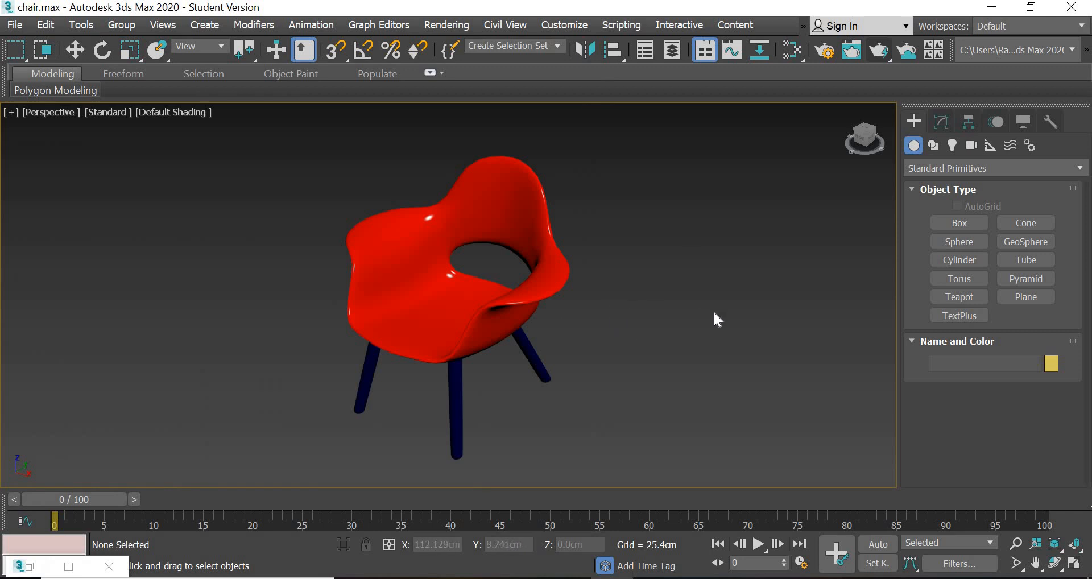
- Set the system unit scale to 1 unit = 1.0 centimeters and restore the four-viewport layout
{"action": "left_click", "coordinate": [557, 26]}
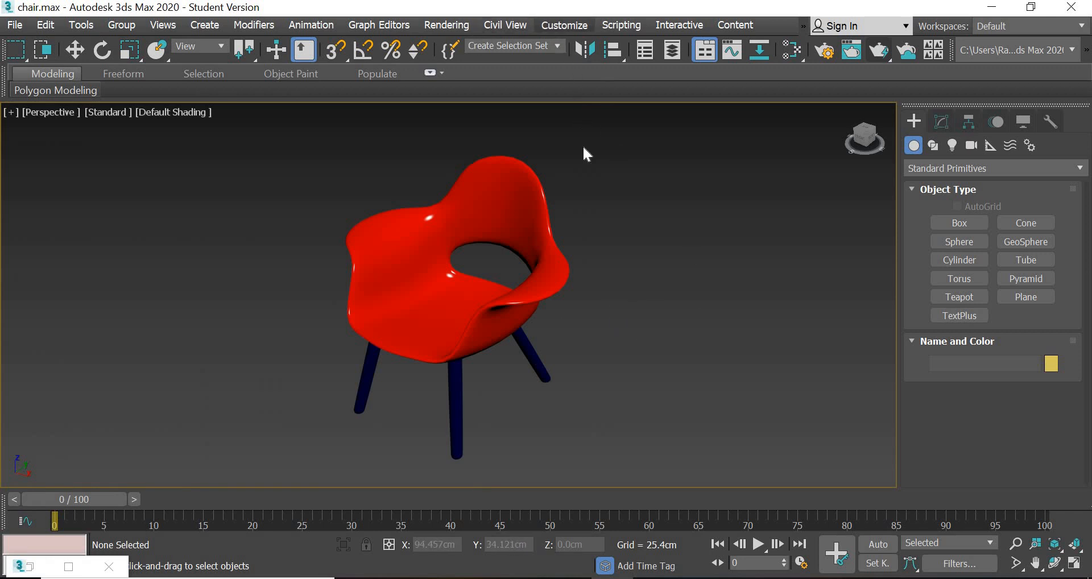
{"action": "left_click", "coordinate": [603, 239]}
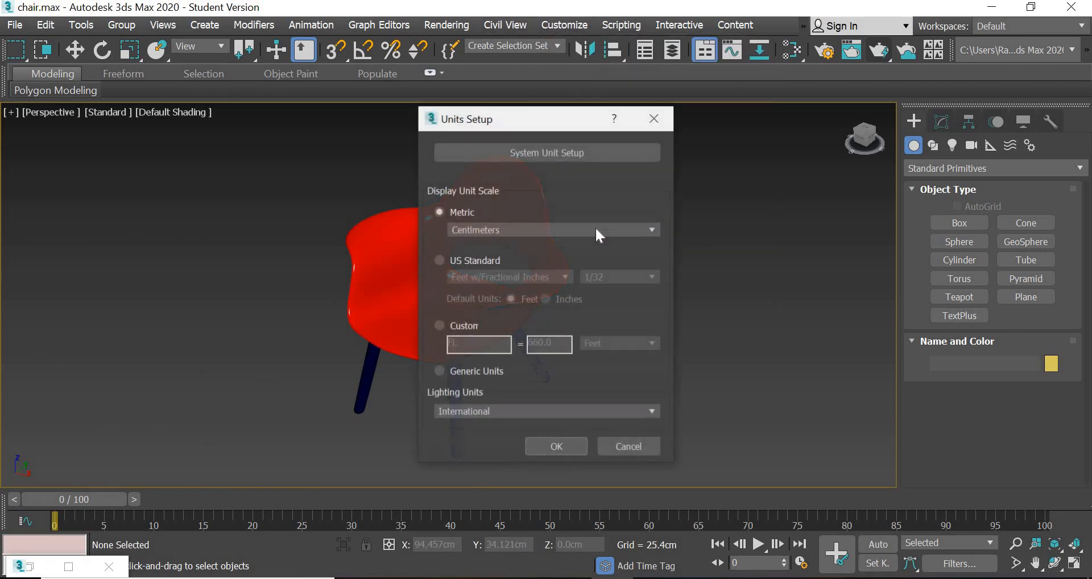
{"action": "left_click", "coordinate": [548, 149]}
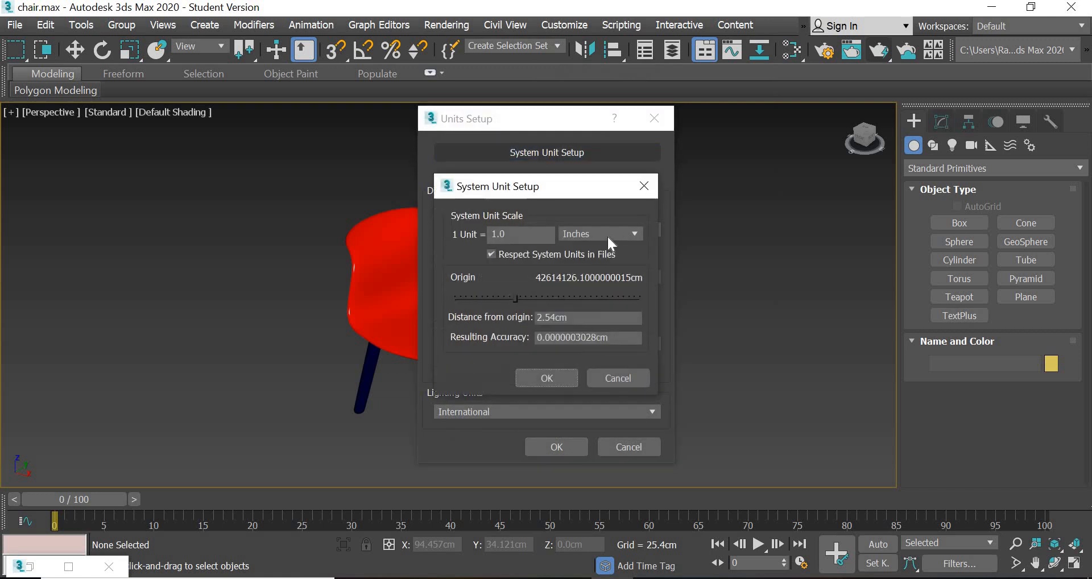
{"action": "left_click", "coordinate": [608, 237]}
{"action": "left_click", "coordinate": [593, 291]}
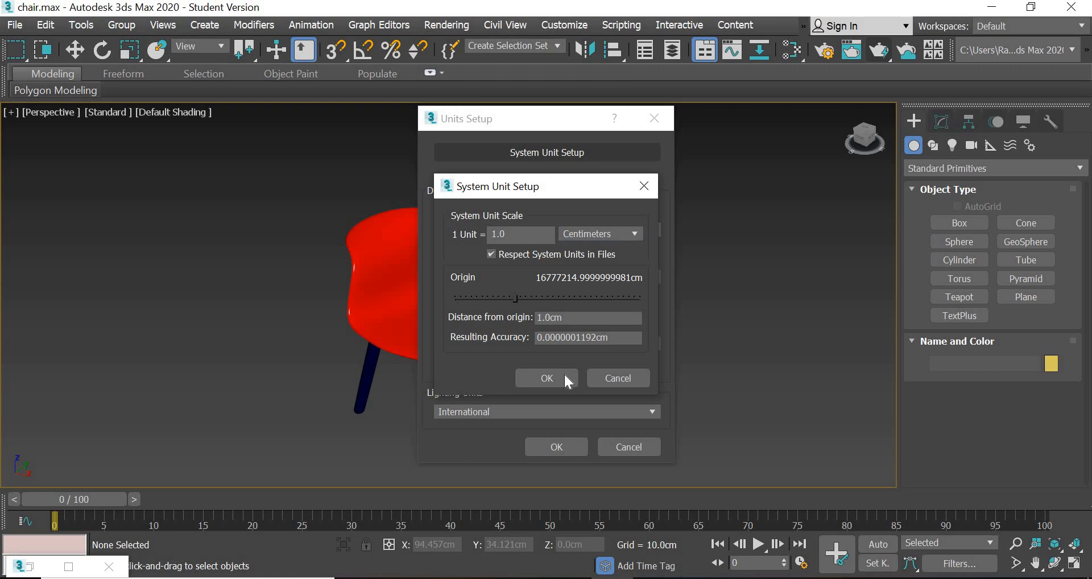
{"action": "left_click", "coordinate": [565, 376]}
{"action": "left_click", "coordinate": [564, 445]}
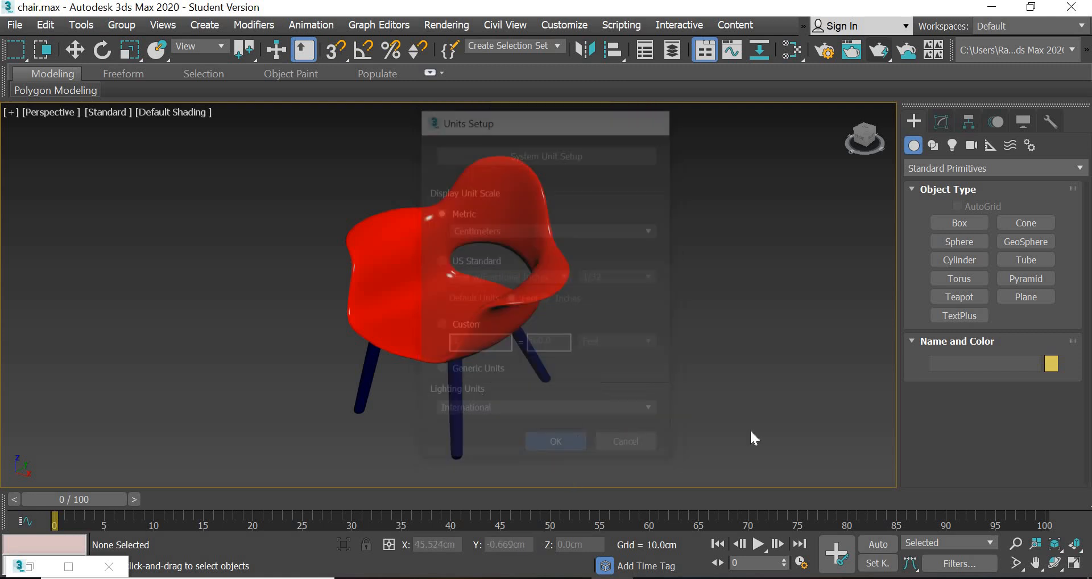
{"action": "left_click", "coordinate": [1075, 563]}
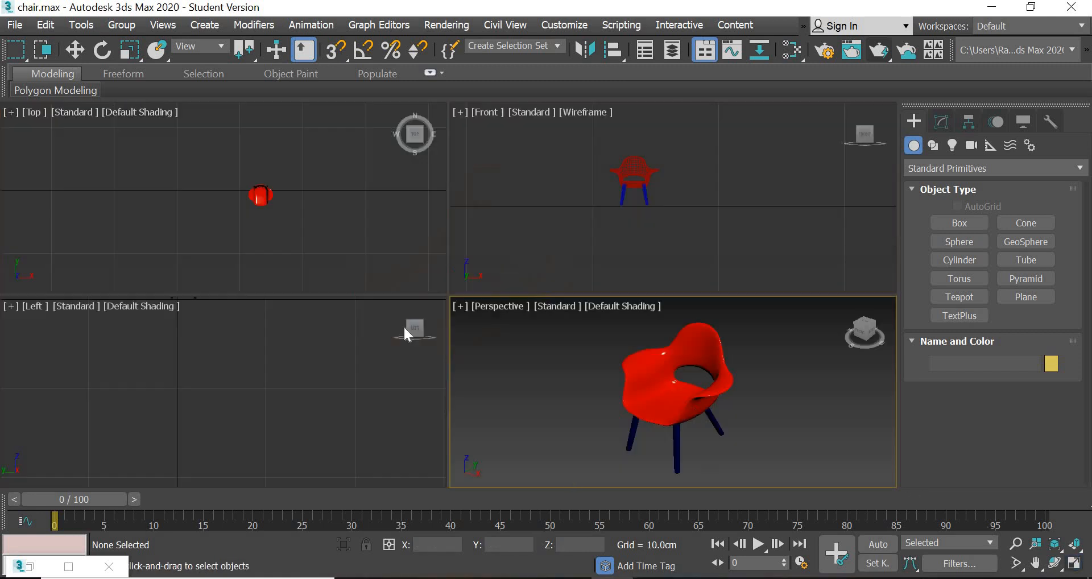
- Try moving only the red seat shell along X in the Front view, undo the move and deselect the shell
{"action": "left_click", "coordinate": [262, 196]}
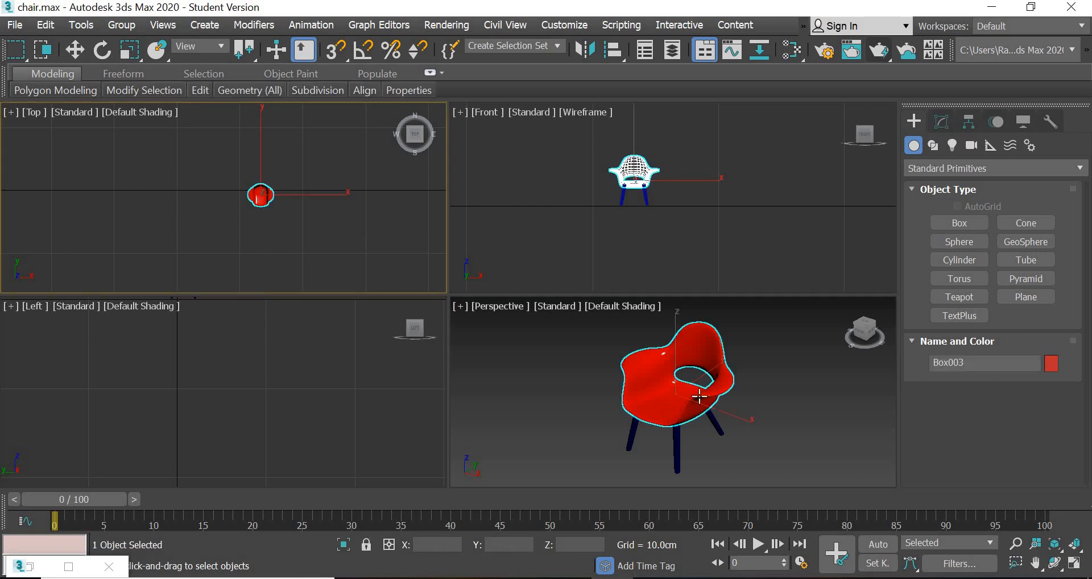
{"action": "left_click", "coordinate": [74, 49]}
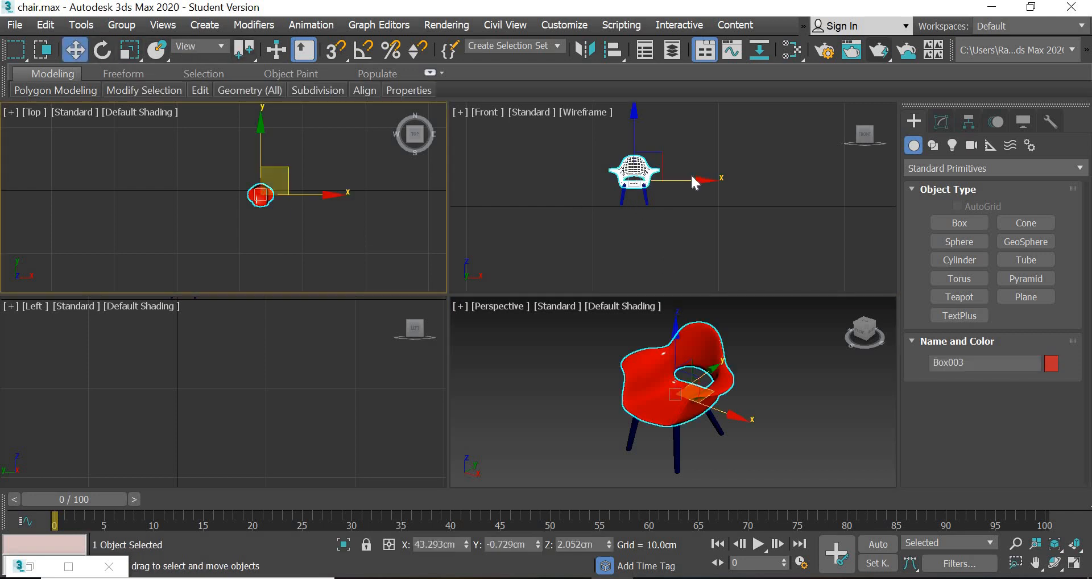
{"action": "left_click", "coordinate": [644, 181]}
{"action": "left_click_drag", "start_coordinate": [693, 183], "coordinate": [782, 194]}
{"action": "key", "text": "ctrl+z"}
{"action": "left_click", "coordinate": [675, 160]}
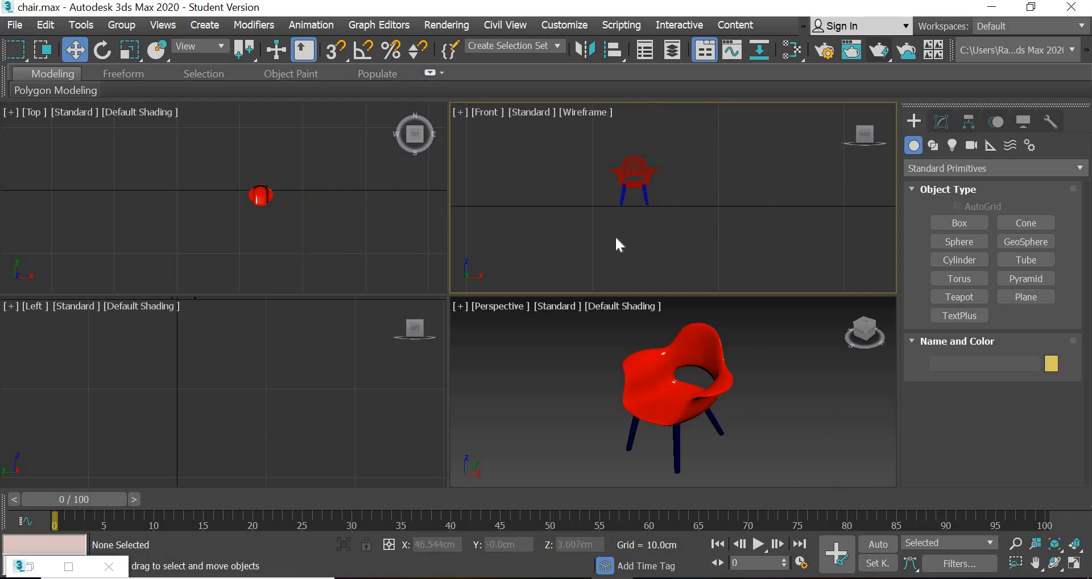
- Select all objects in the scene and group them under the name "chair"
{"action": "key", "text": "ctrl+a"}
{"action": "left_click", "coordinate": [121, 25]}
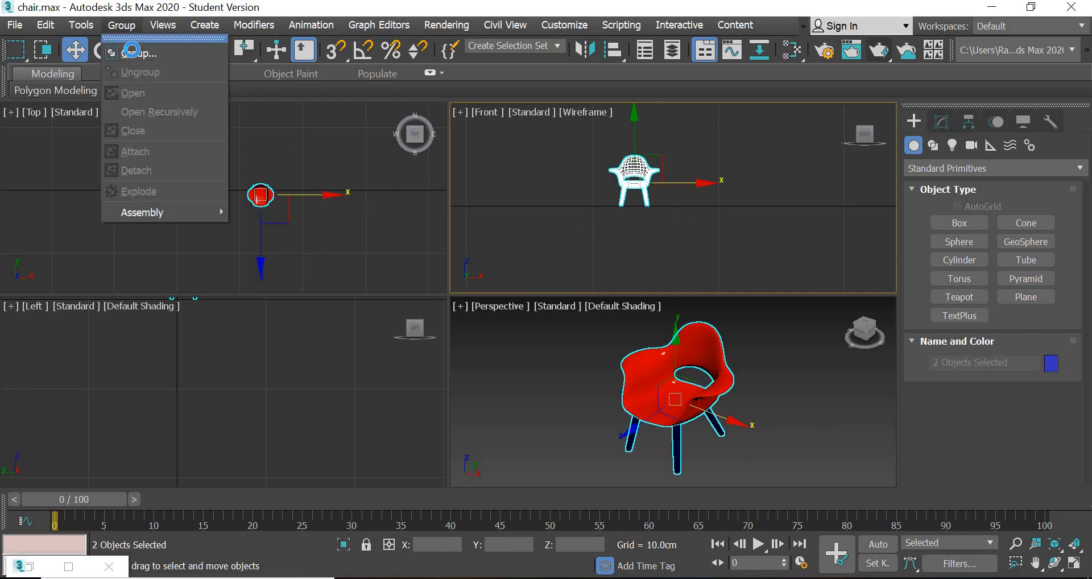
{"action": "left_click", "coordinate": [126, 43]}
{"action": "type", "text": "chair"}
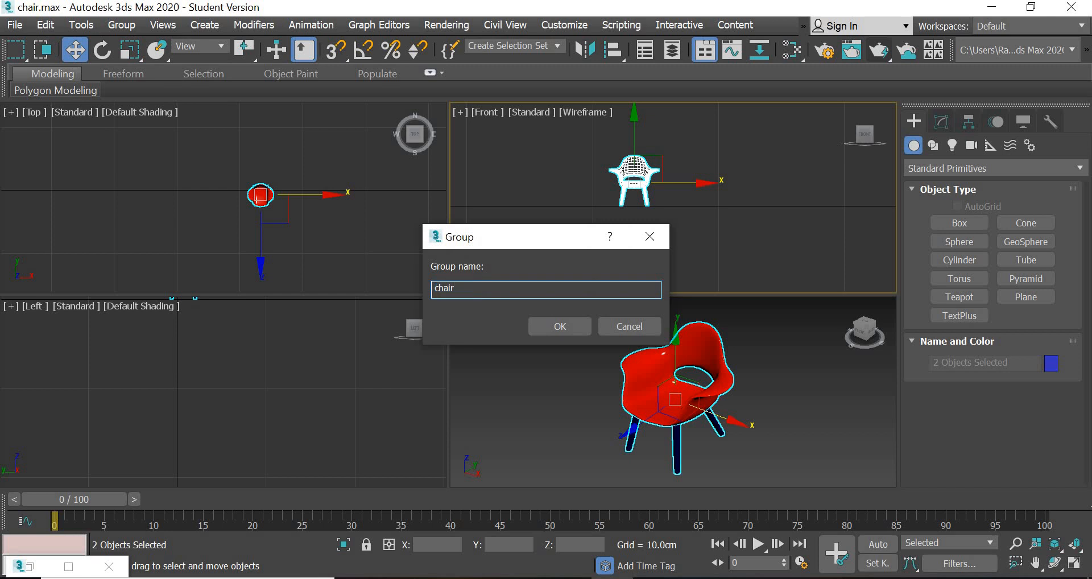
{"action": "left_click", "coordinate": [569, 325]}
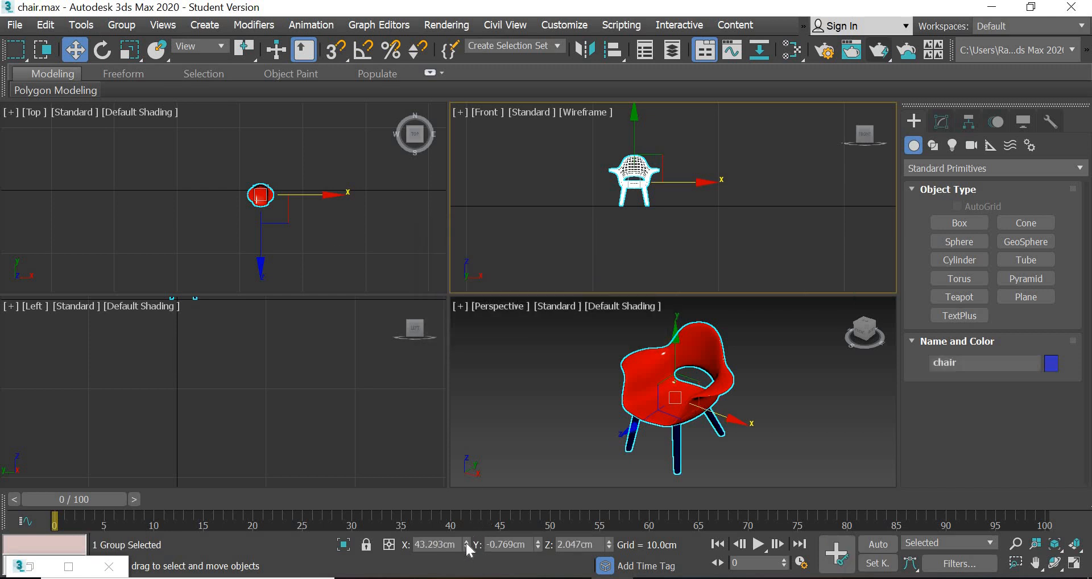
- Place the chair group at the world origin by setting its X, Y and Z position to 0
{"action": "right_click", "coordinate": [538, 546]}
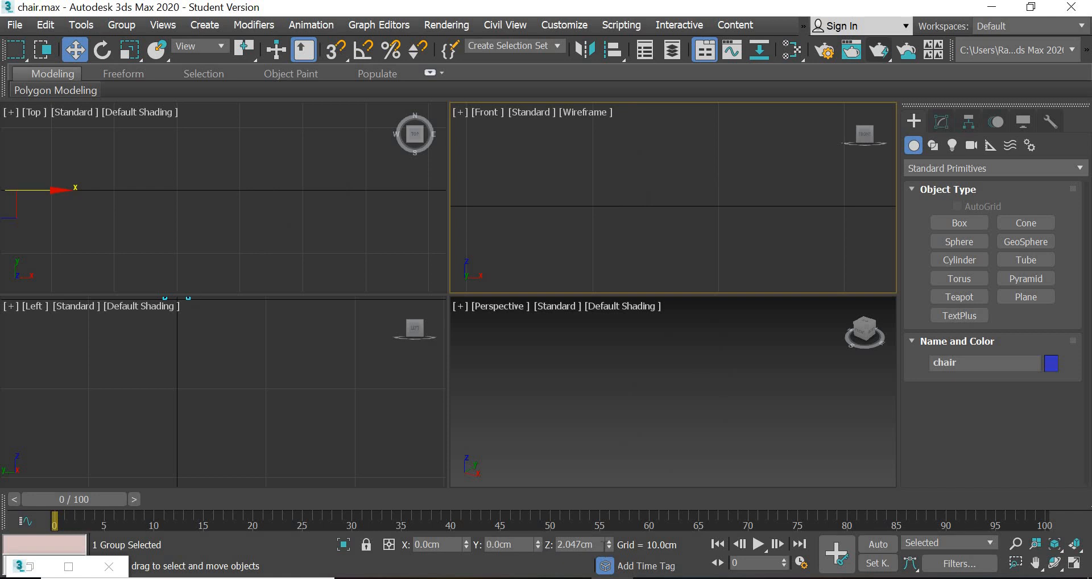
{"action": "right_click", "coordinate": [609, 545]}
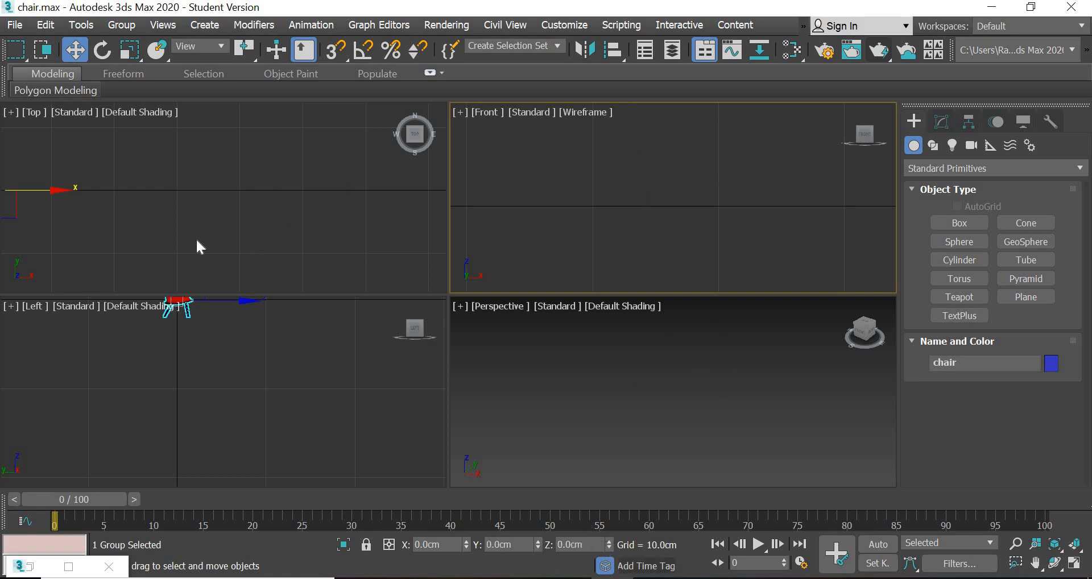
{"action": "middle_click_drag", "start_coordinate": [302, 193], "coordinate": [318, 200]}
{"action": "scroll", "coordinate": [290, 216], "scroll_direction": "up", "scroll_amount": 5}
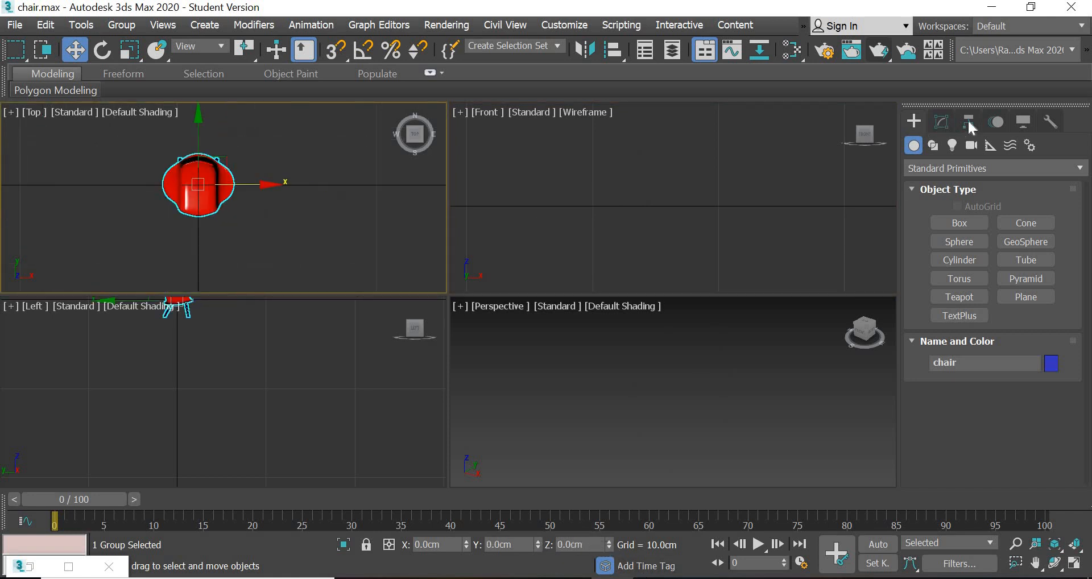
- Center the chair group's pivot on the object, affecting the pivot only, and finish the pivot adjustment
{"action": "left_click", "coordinate": [969, 123]}
{"action": "left_click", "coordinate": [1001, 237]}
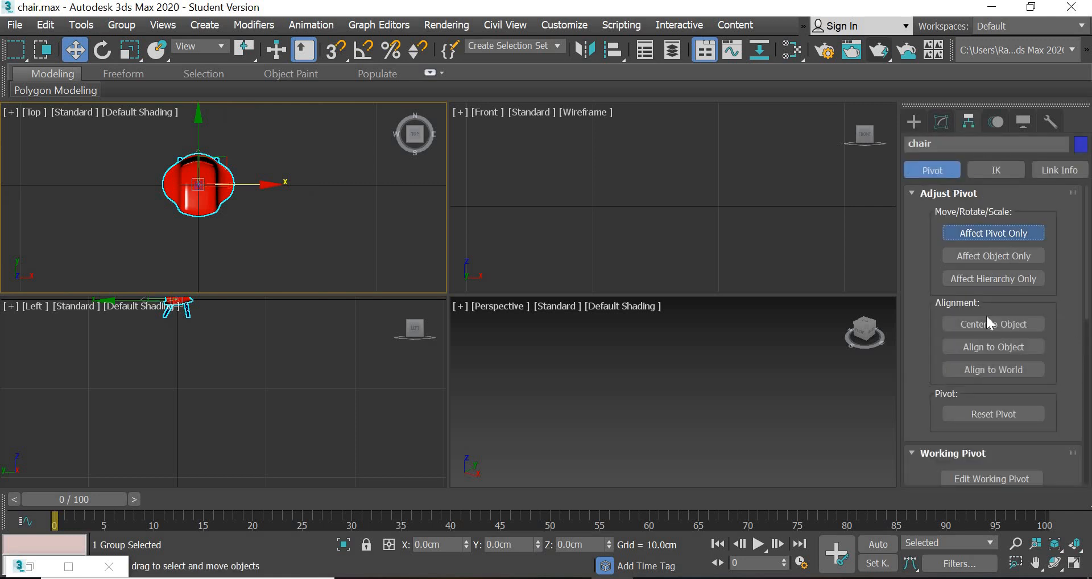
{"action": "left_click", "coordinate": [983, 325]}
{"action": "left_click", "coordinate": [984, 233]}
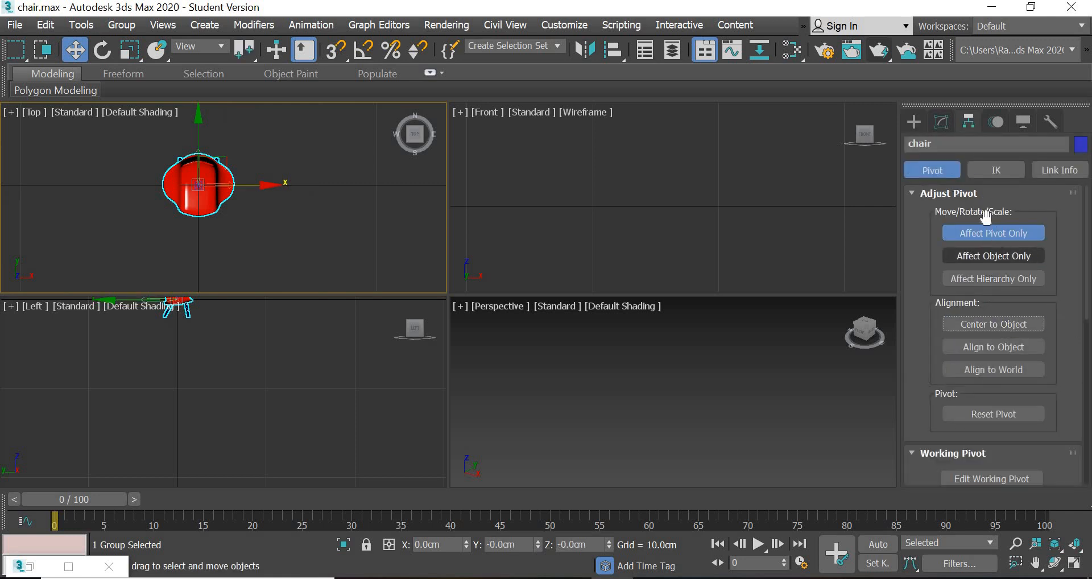
{"action": "left_click", "coordinate": [914, 122]}
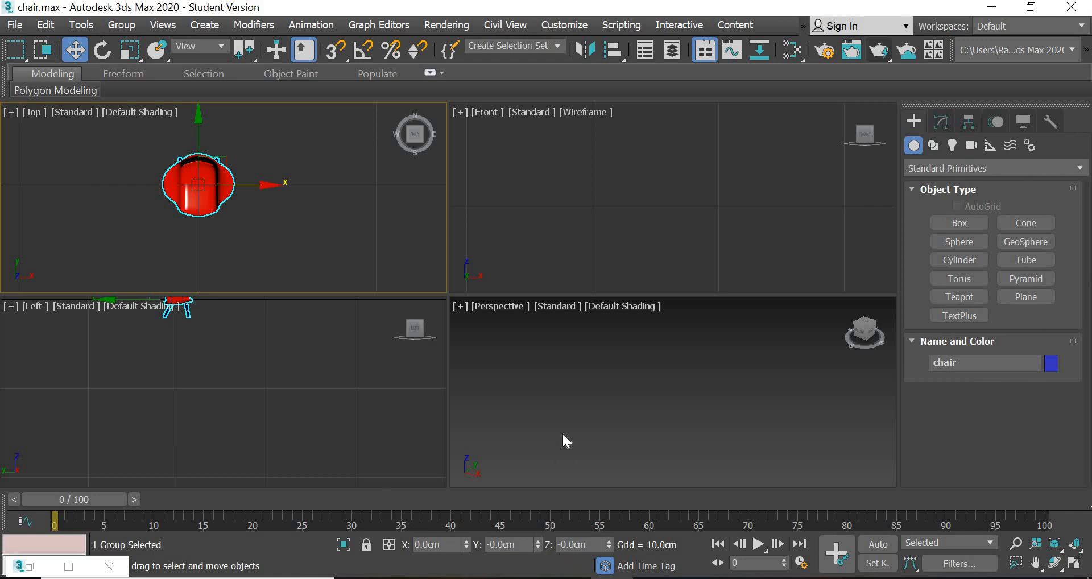
- Raise the chair group by about 1.989 cm in the Left view so that its legs stand on the ground line
{"action": "middle_click_drag", "start_coordinate": [582, 404], "coordinate": [665, 371]}
{"action": "scroll", "coordinate": [747, 419], "scroll_direction": "up", "scroll_amount": 4}
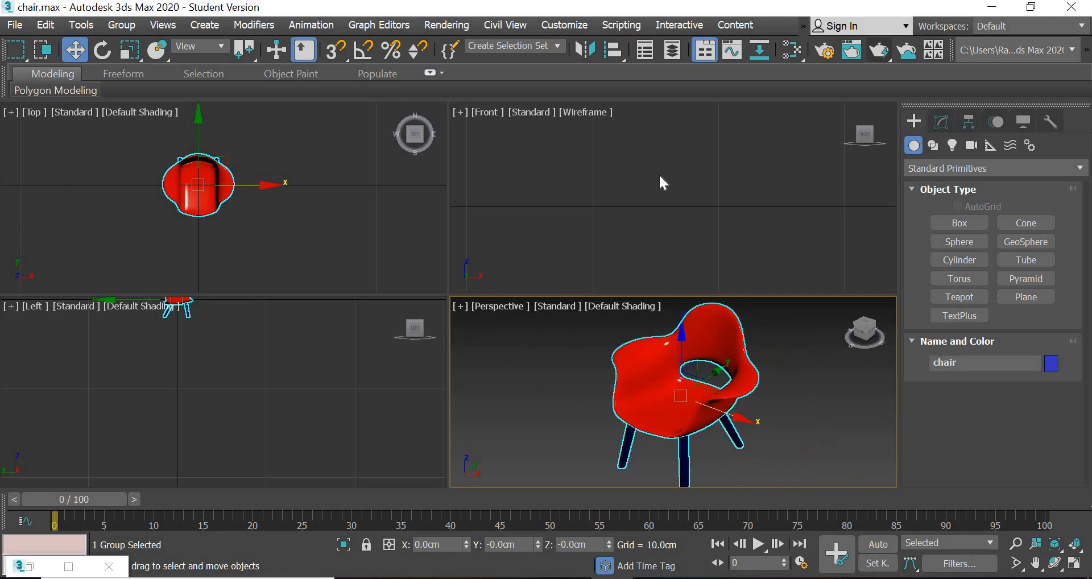
{"action": "scroll", "coordinate": [660, 176], "scroll_direction": "down", "scroll_amount": 6}
{"action": "middle_click_drag", "start_coordinate": [533, 179], "coordinate": [752, 172]}
{"action": "scroll", "coordinate": [752, 172], "scroll_direction": "up", "scroll_amount": 3}
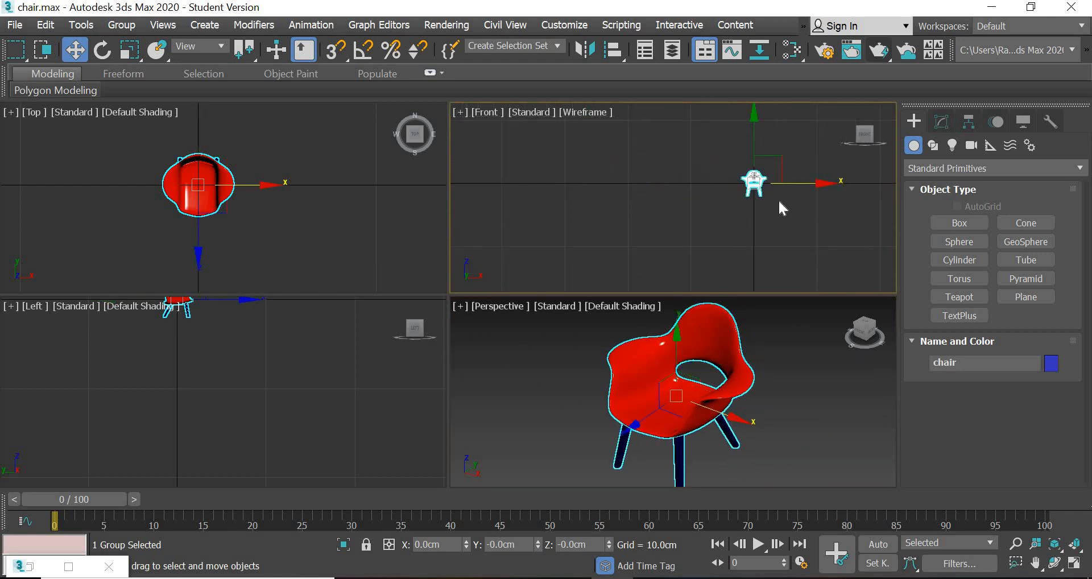
{"action": "scroll", "coordinate": [753, 191], "scroll_direction": "up", "scroll_amount": 6}
{"action": "middle_click_drag", "start_coordinate": [711, 202], "coordinate": [627, 199]}
{"action": "middle_click_drag", "start_coordinate": [248, 345], "coordinate": [262, 433]}
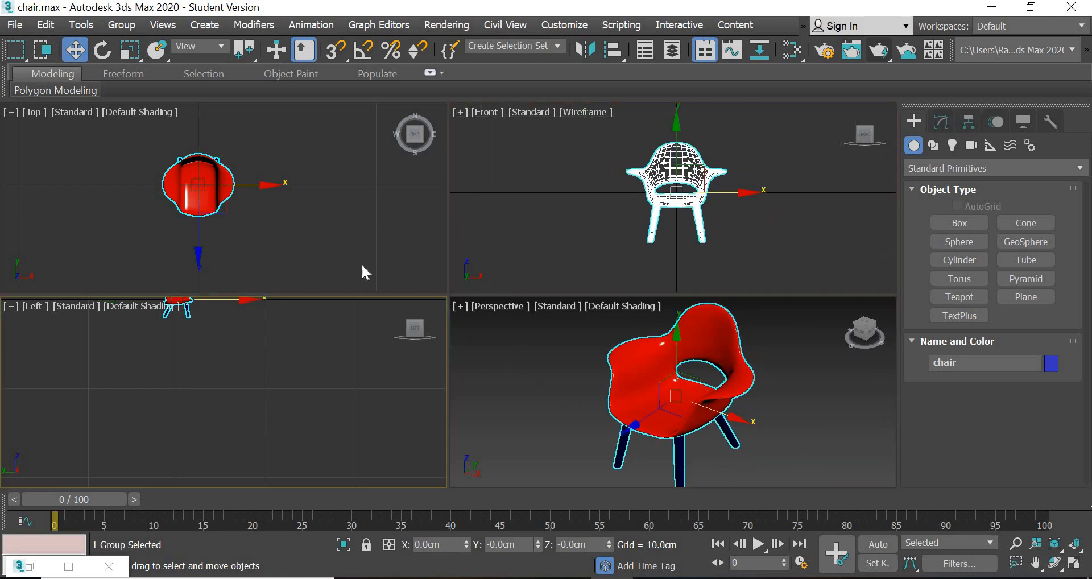
{"action": "scroll", "coordinate": [238, 348], "scroll_direction": "up", "scroll_amount": 4}
{"action": "middle_click_drag", "start_coordinate": [142, 417], "coordinate": [142, 417]}
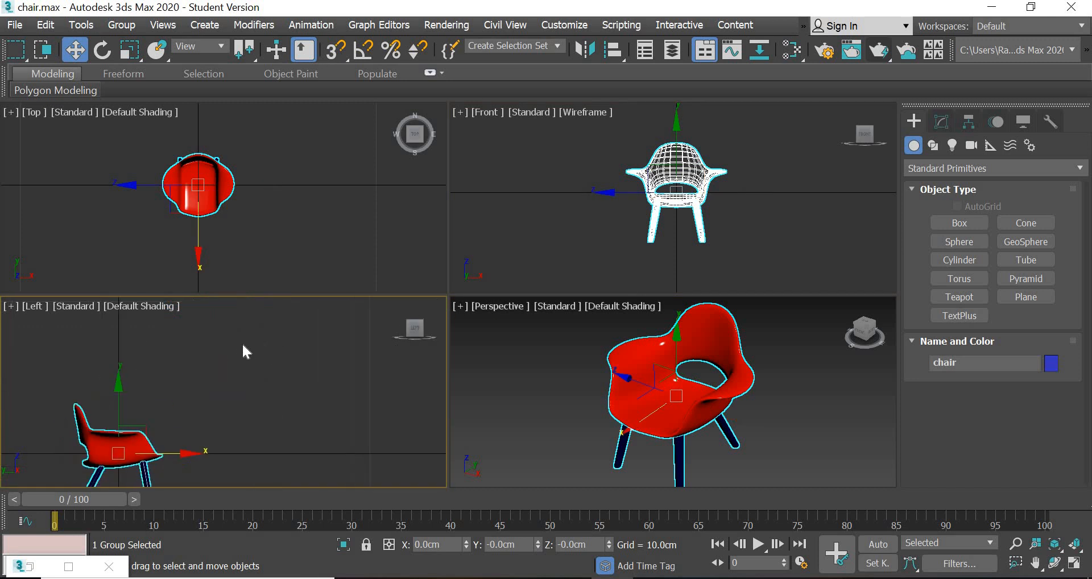
{"action": "key", "text": "z"}
{"action": "left_click_drag", "start_coordinate": [229, 348], "coordinate": [233, 296]}
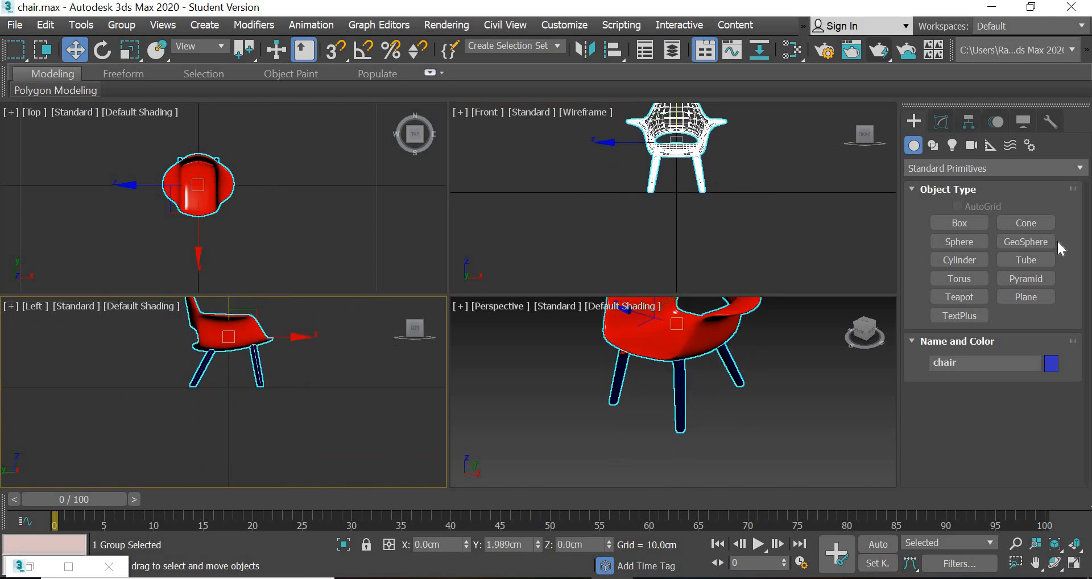
{"action": "scroll", "coordinate": [234, 391], "scroll_direction": "up", "scroll_amount": 5}
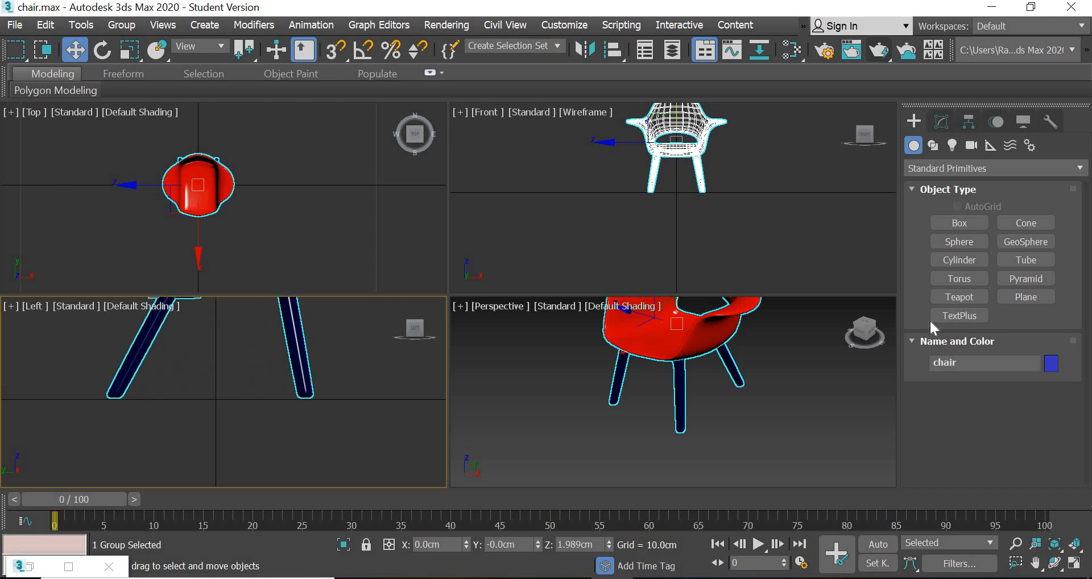
- Create a flat cylinder base under the chair from the Top view, about 2.555 cm in radius and -0.32 cm high
{"action": "left_click", "coordinate": [970, 260]}
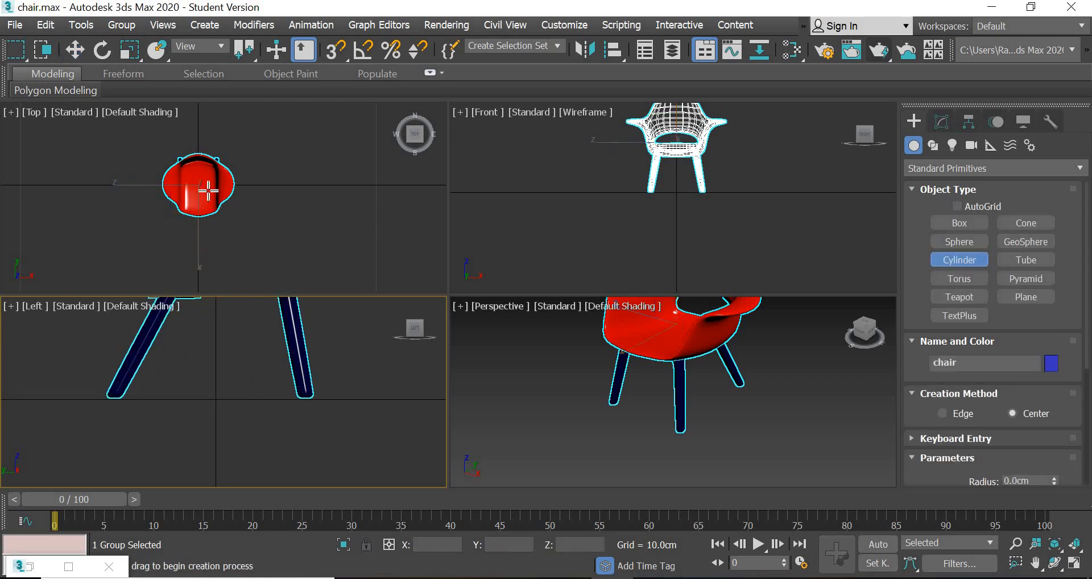
{"action": "left_click_drag", "start_coordinate": [196, 185], "coordinate": [231, 223]}
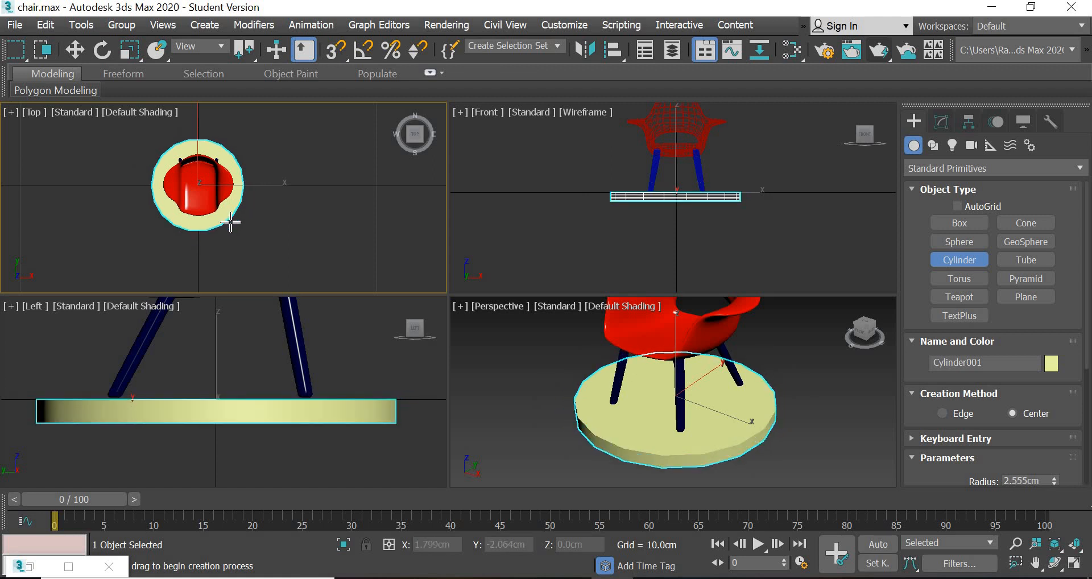
{"action": "left_click", "coordinate": [79, 54]}
- Display edged faces in the Perspective viewport, deselect the cylinder and maximize the viewport
{"action": "left_click", "coordinate": [624, 313]}
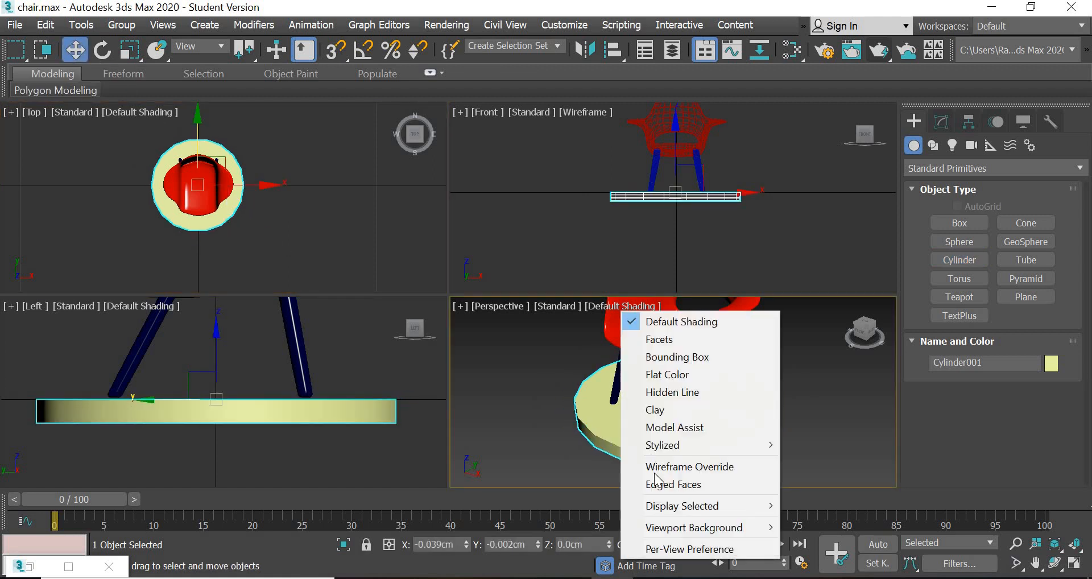
{"action": "left_click", "coordinate": [671, 484]}
{"action": "left_click", "coordinate": [826, 481]}
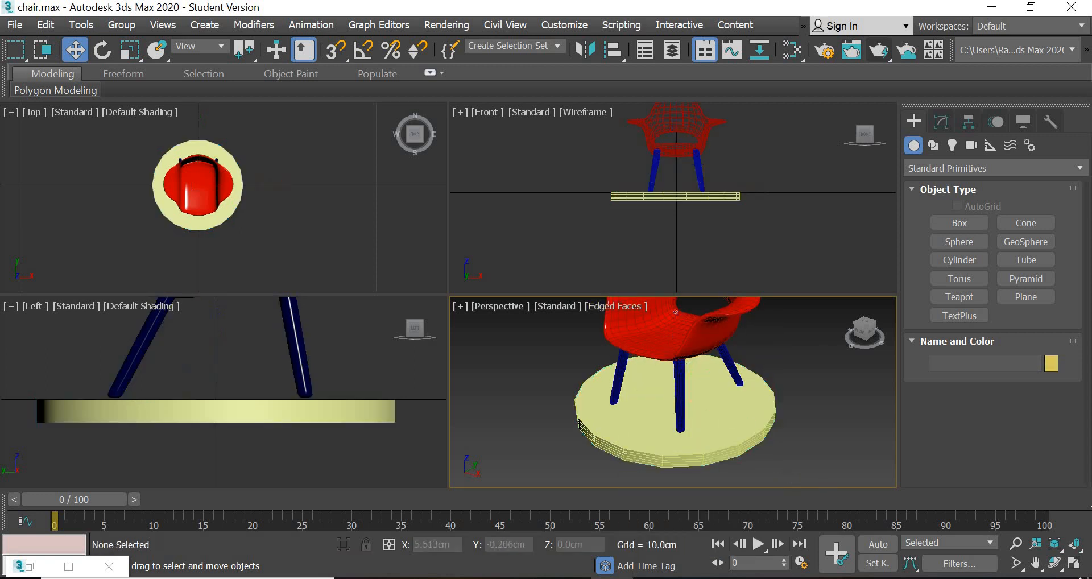
{"action": "left_click", "coordinate": [1075, 565]}
- Set the cylinder base's height segments to 3, cap segments to 2 and sides to 9
{"action": "left_click", "coordinate": [572, 380]}
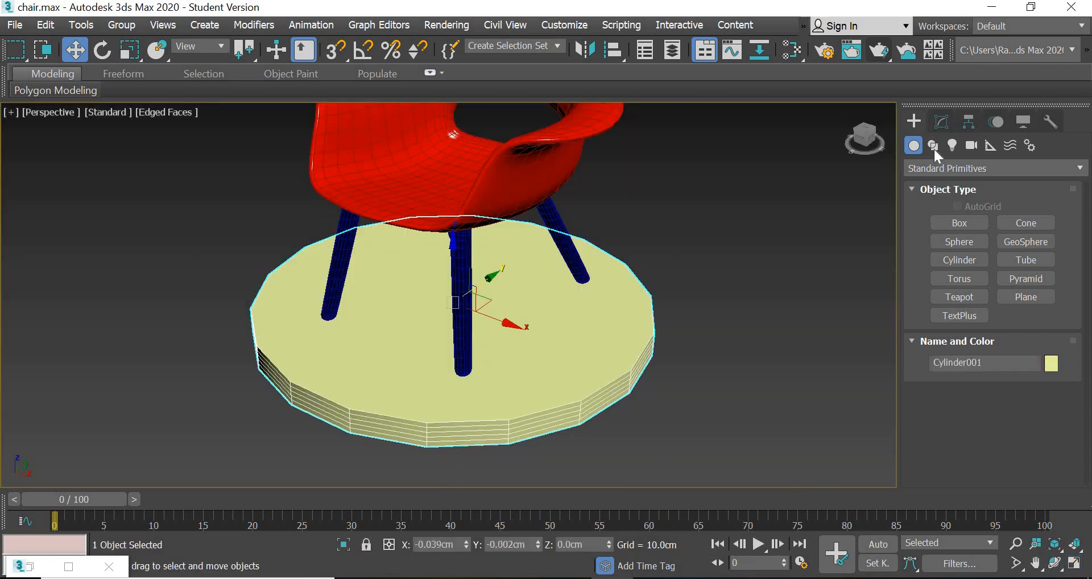
{"action": "left_click", "coordinate": [942, 124]}
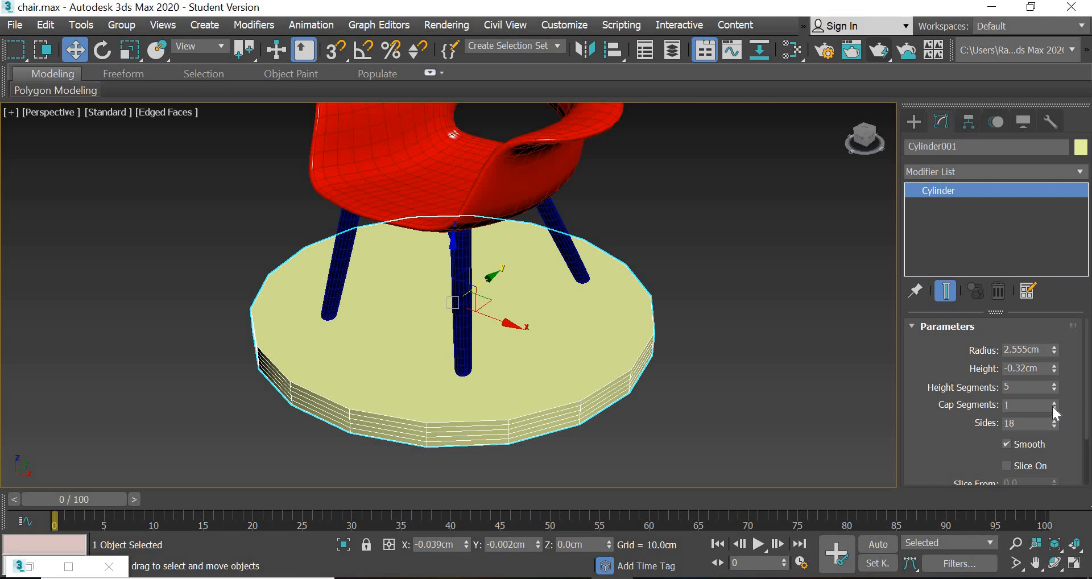
{"action": "left_click", "coordinate": [1054, 403]}
{"action": "left_click", "coordinate": [1054, 391]}
{"action": "left_click", "coordinate": [1054, 391]}
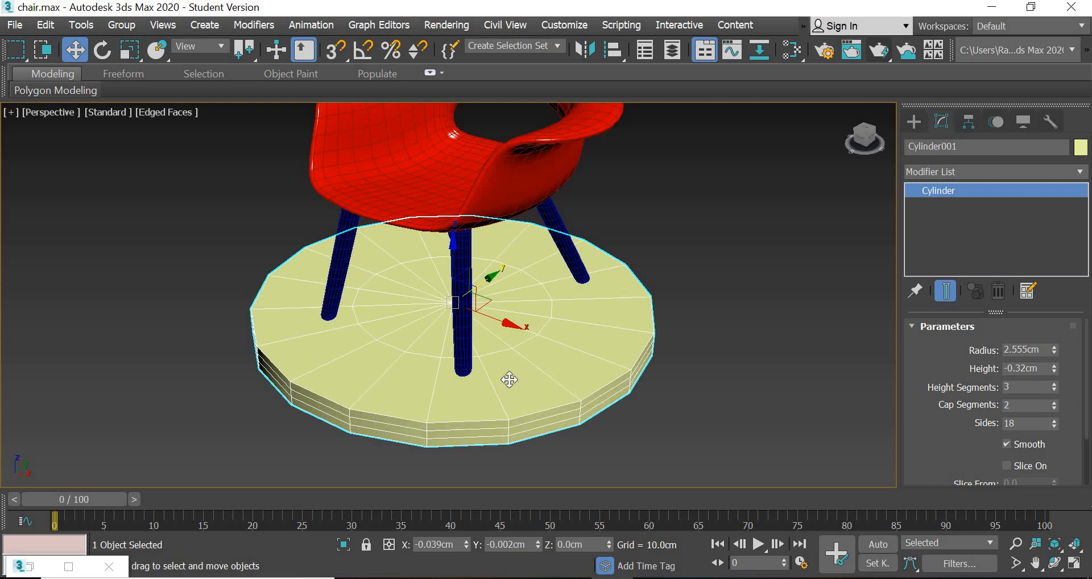
{"action": "mouse_move", "coordinate": [510, 418]}
{"action": "middle_mouse_down", "text": "alt"}
{"action": "mouse_move", "coordinate": [511, 385]}
{"action": "mouse_move", "coordinate": [513, 398]}
{"action": "middle_mouse_up", "text": "alt"}
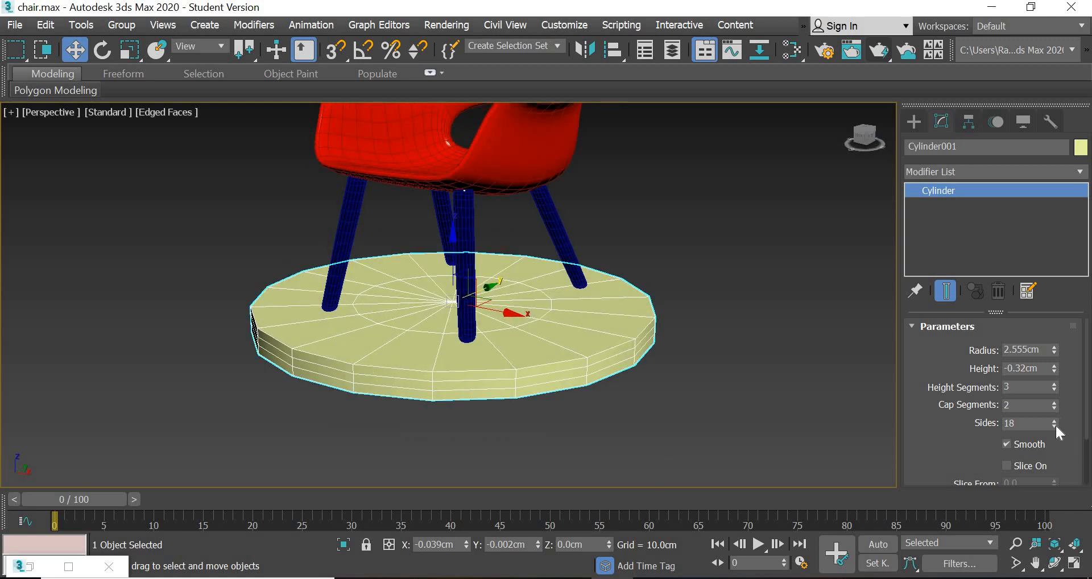
{"action": "double_click", "coordinate": [1015, 425]}
{"action": "key", "text": "Return"}
{"action": "middle_click_drag", "start_coordinate": [611, 353], "coordinate": [564, 372], "text": "alt"}
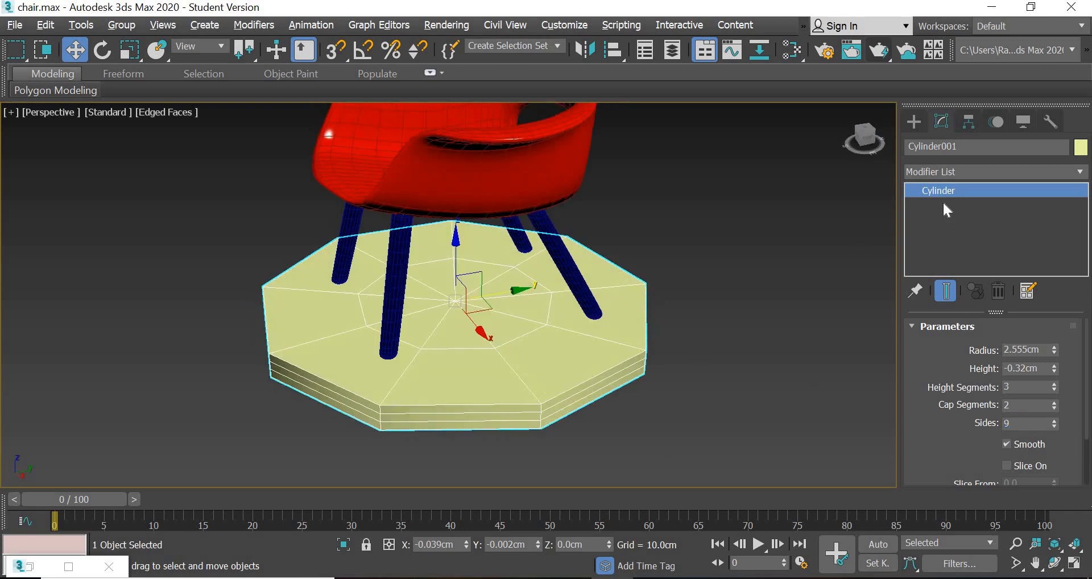
- Add a MeshSmooth modifier to the cylinder base and set its iterations to 2
{"action": "left_click", "coordinate": [961, 172]}
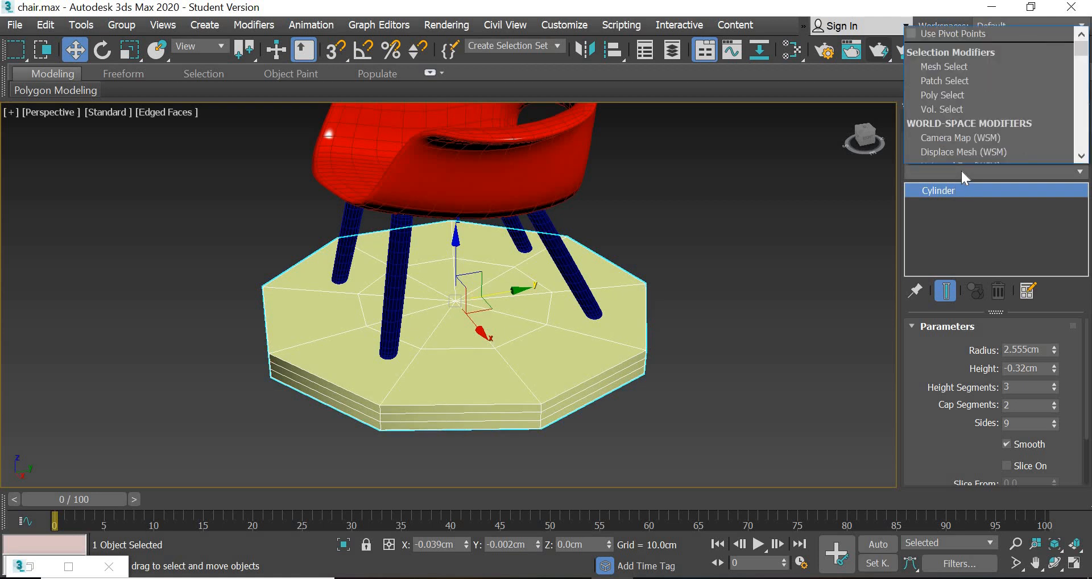
{"action": "key", "text": "m"}
{"action": "key", "text": "m"}
{"action": "key", "text": "m"}
{"action": "key", "text": "m"}
{"action": "key", "text": "m"}
{"action": "key", "text": "m"}
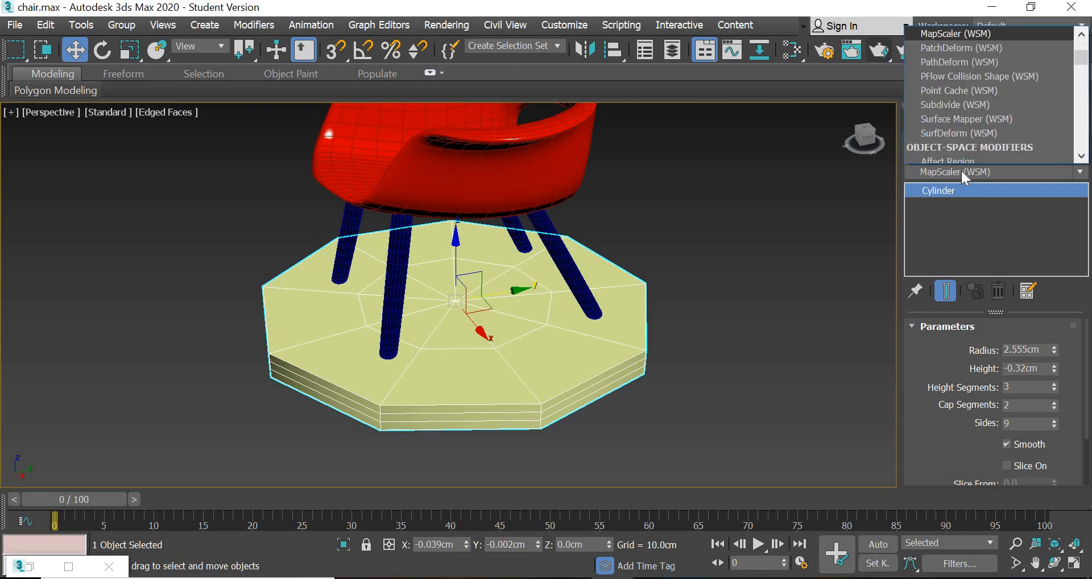
{"action": "key", "text": "m"}
{"action": "key", "text": "m"}
{"action": "key", "text": "m"}
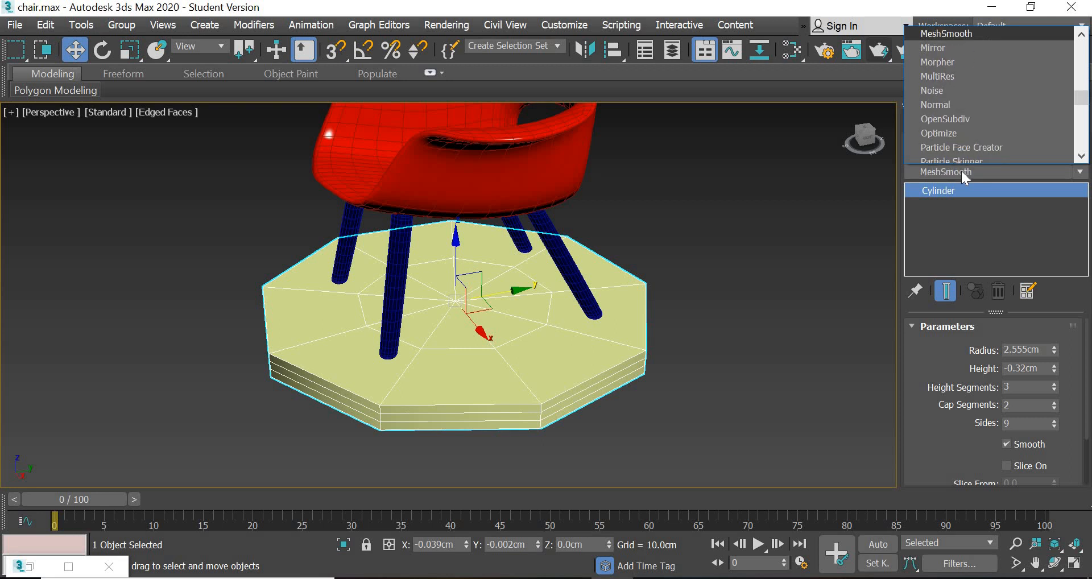
{"action": "key", "text": "Return"}
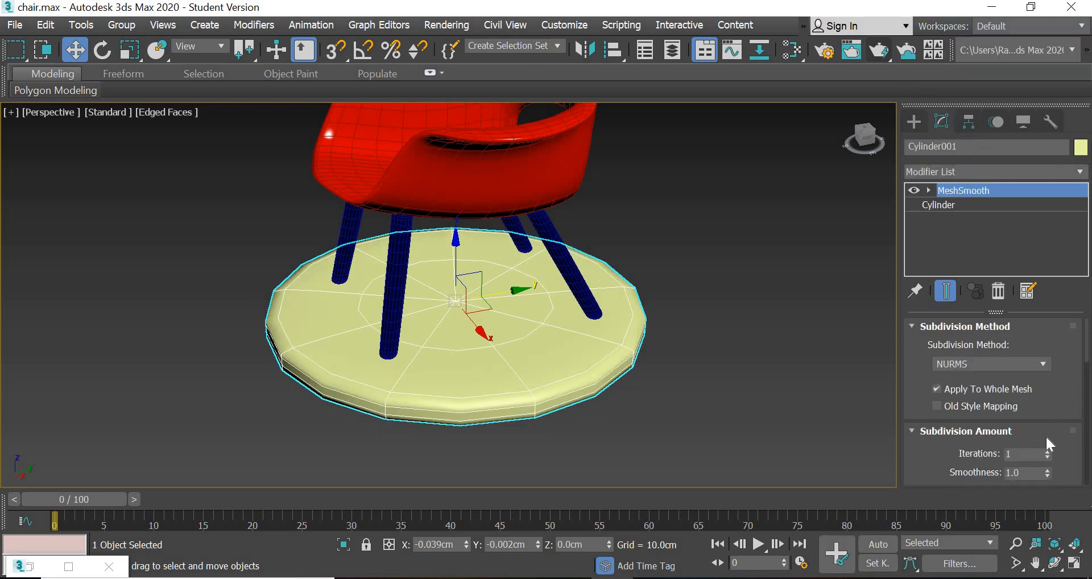
{"action": "left_click", "coordinate": [1048, 451]}
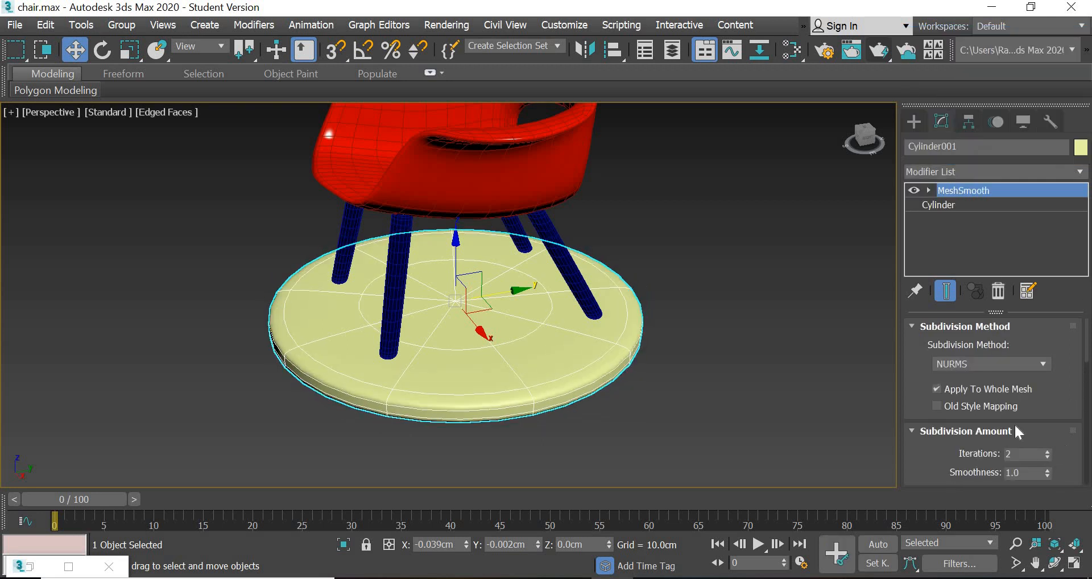
- Deselect the smoothed base, bring the whole chair into view in Perspective and restore the four-viewport layout
{"action": "left_click", "coordinate": [700, 447]}
{"action": "middle_click_drag", "start_coordinate": [517, 421], "coordinate": [618, 424], "text": "alt"}
{"action": "key", "text": "shift+z"}
{"action": "left_click", "coordinate": [535, 379]}
{"action": "left_click", "coordinate": [677, 369]}
{"action": "scroll", "coordinate": [678, 369], "scroll_direction": "down", "scroll_amount": 3}
{"action": "left_click", "coordinate": [1074, 563]}
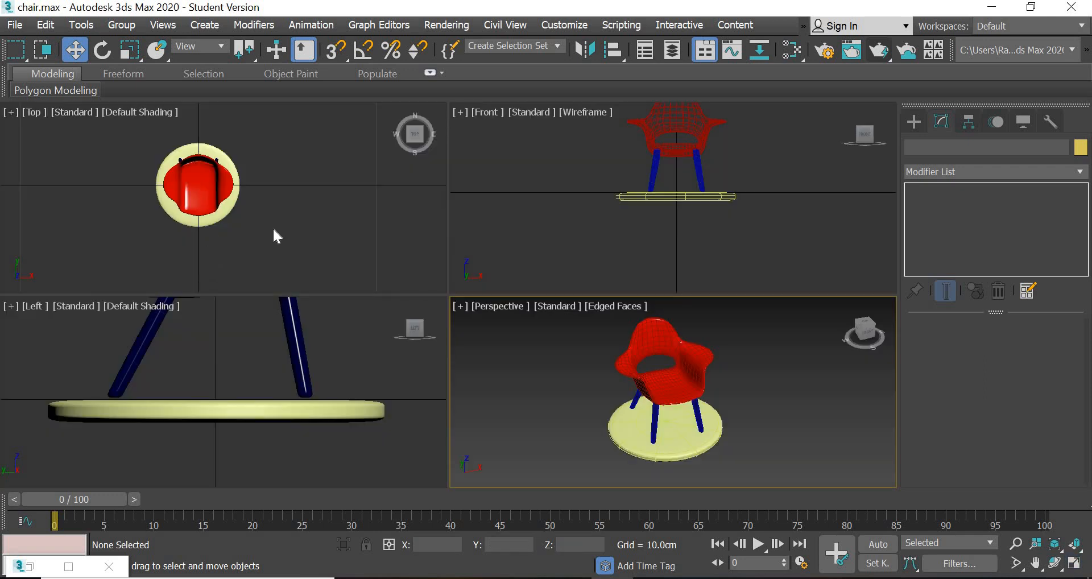
- Start the Circle spline tool for drawing around the chair in the Top view
{"action": "scroll", "coordinate": [275, 235], "scroll_direction": "down", "scroll_amount": 3}
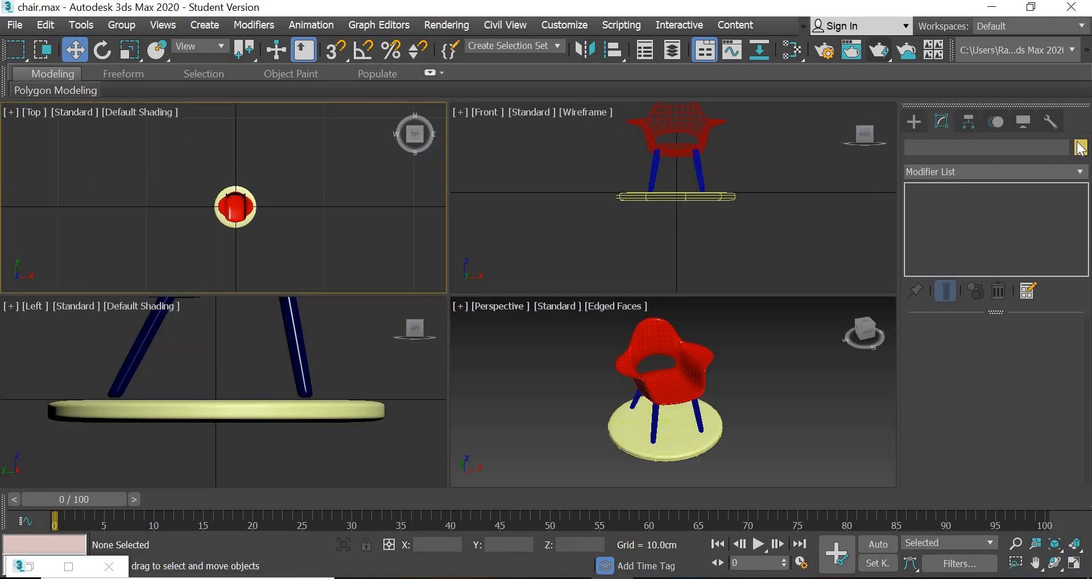
{"action": "left_click", "coordinate": [907, 123]}
{"action": "left_click", "coordinate": [933, 146]}
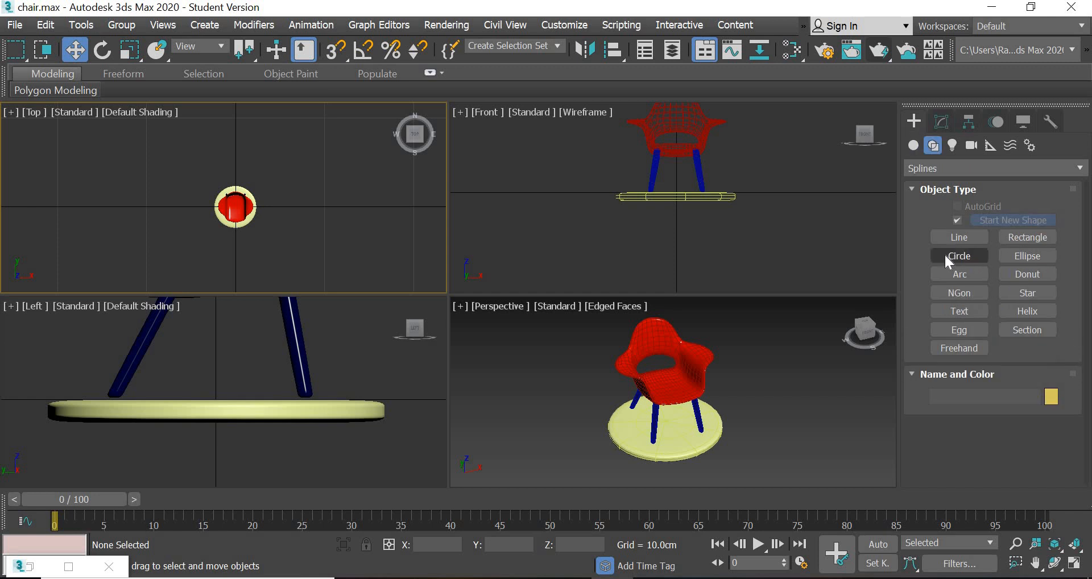
{"action": "left_click", "coordinate": [959, 255]}
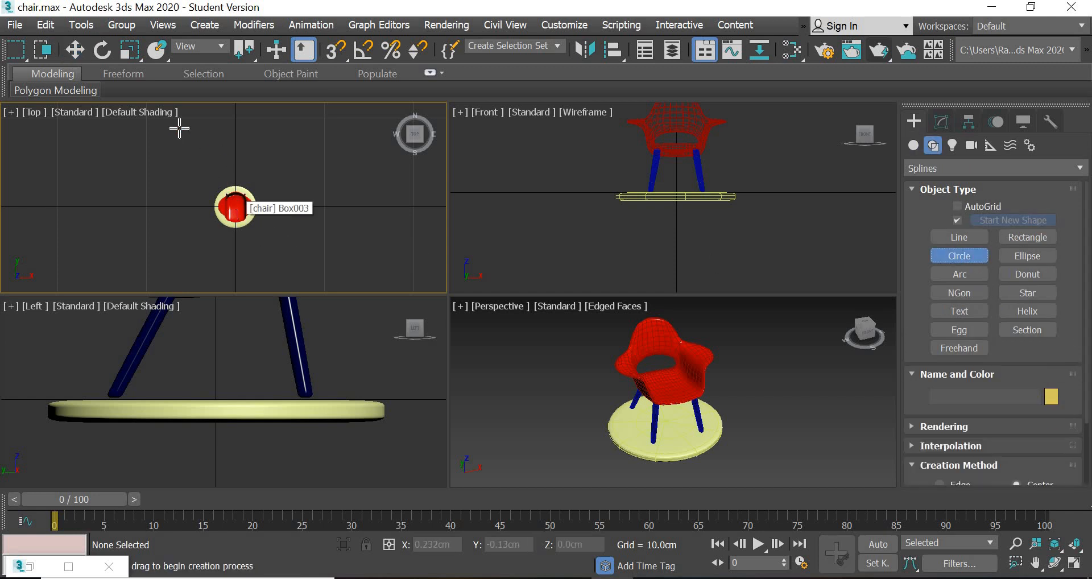
- Leave the Circle tool, select the cylinder base and center it by setting its X and Y position to 0
{"action": "left_click", "coordinate": [74, 49]}
{"action": "left_click", "coordinate": [247, 227]}
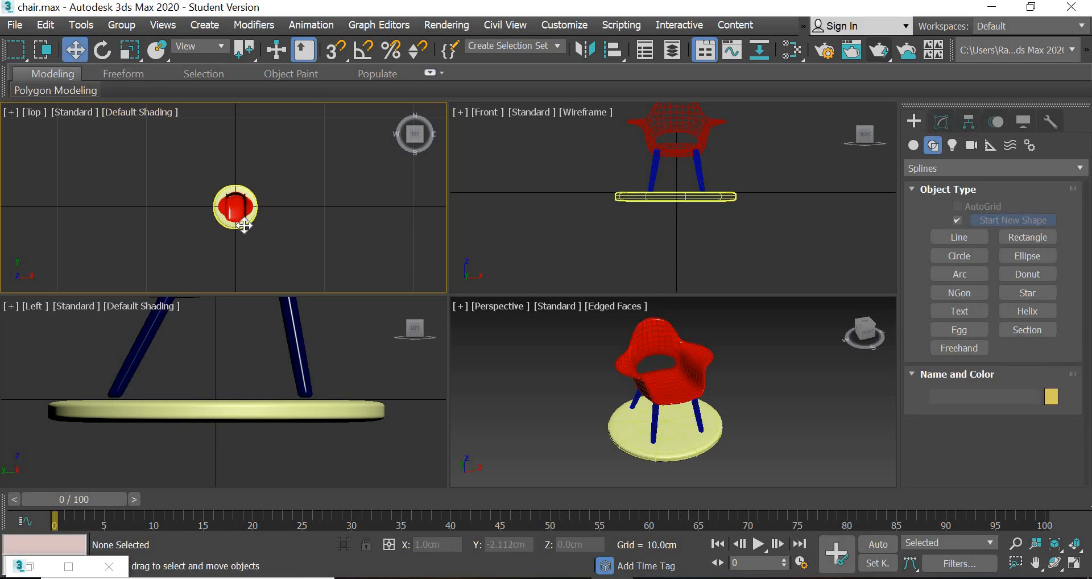
{"action": "right_click", "coordinate": [467, 548]}
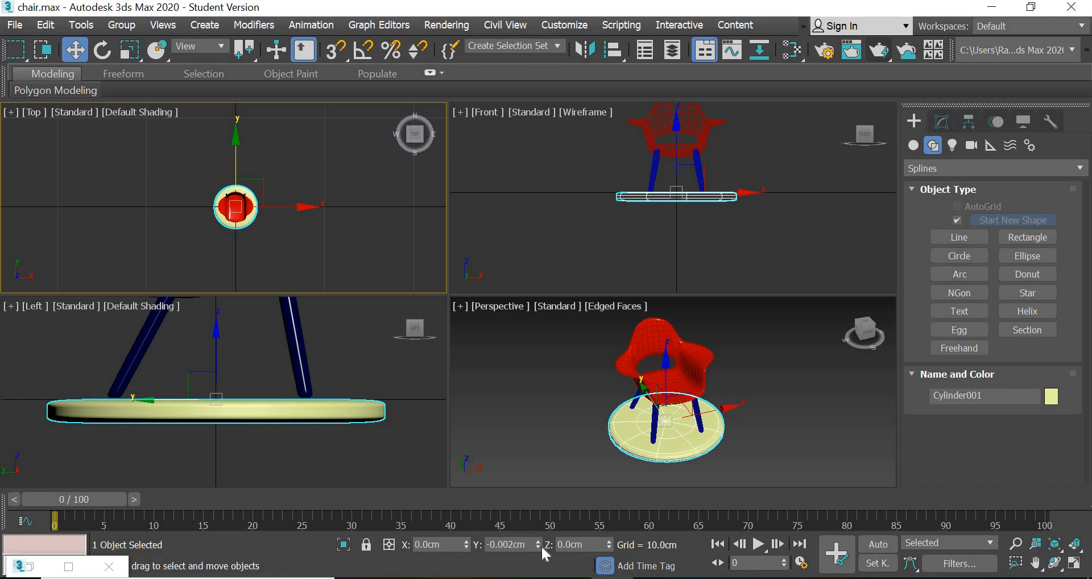
{"action": "right_click", "coordinate": [538, 544]}
- Draw a large circle spline around the chair in the Top view and set its X and Y position to 0
{"action": "left_click", "coordinate": [959, 254]}
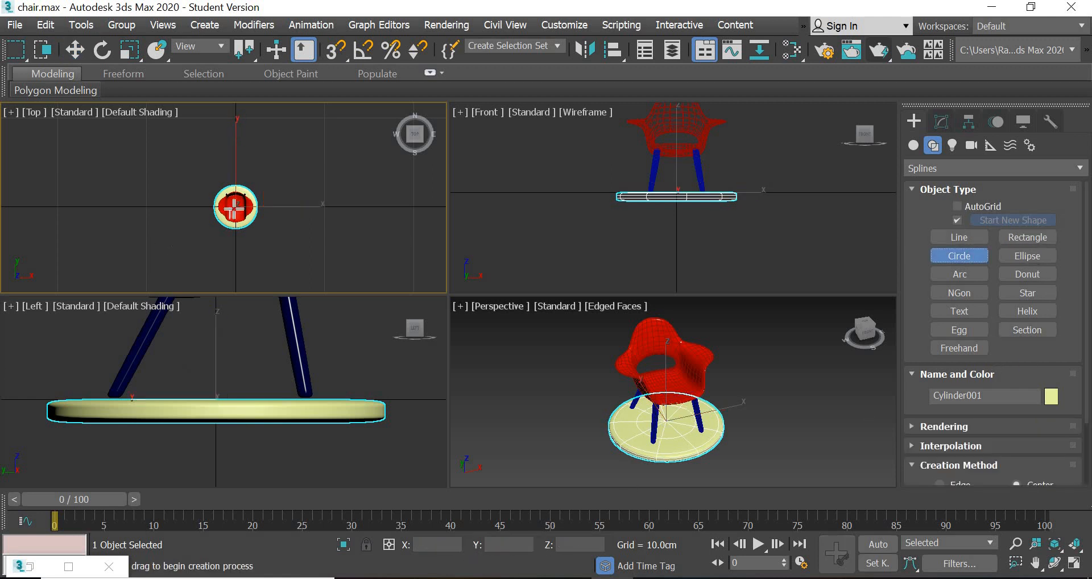
{"action": "left_click_drag", "start_coordinate": [237, 201], "coordinate": [316, 280]}
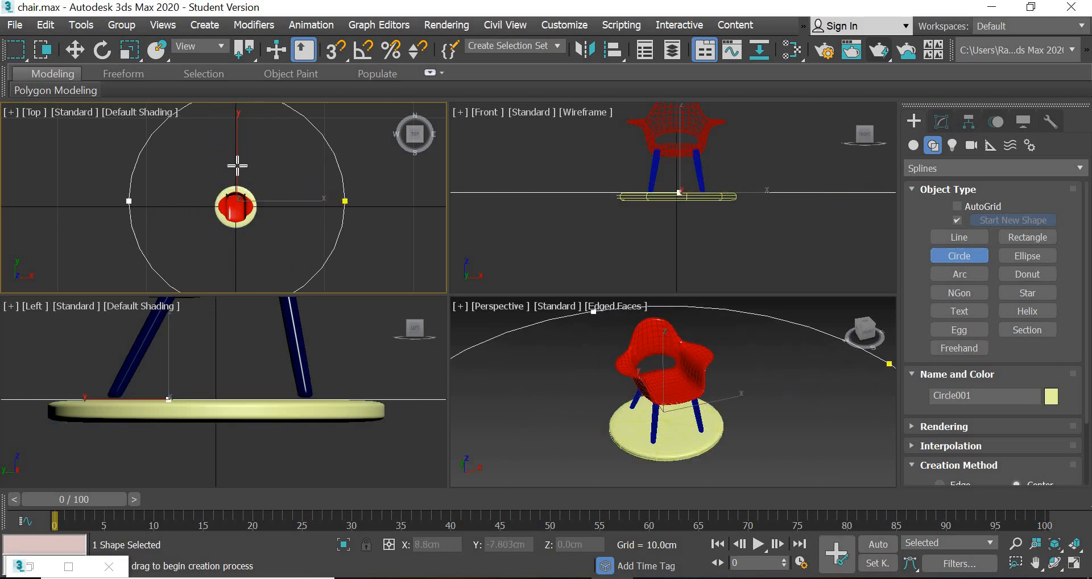
{"action": "key", "text": "w"}
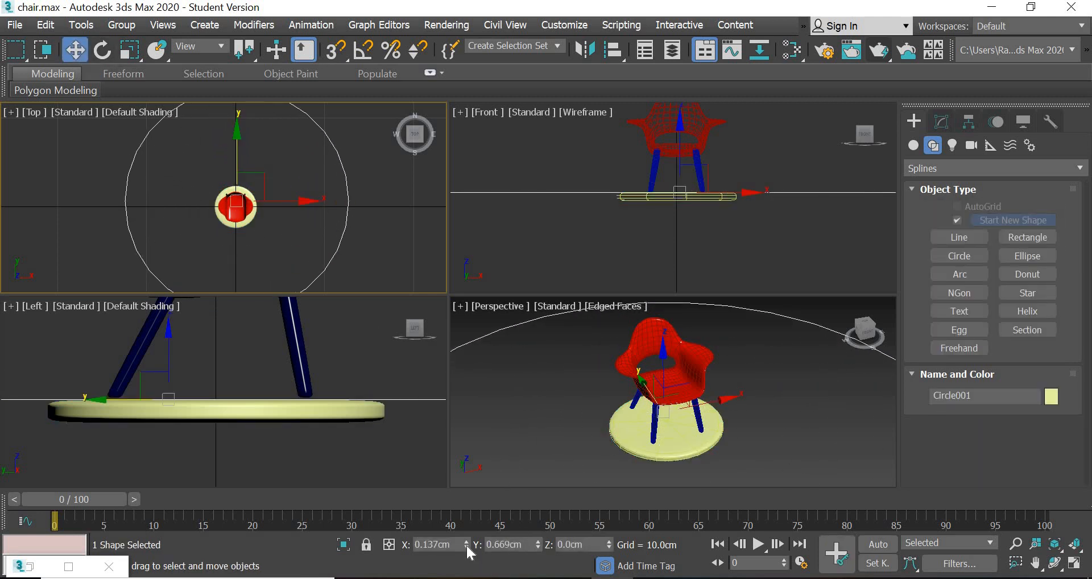
{"action": "right_click", "coordinate": [467, 548]}
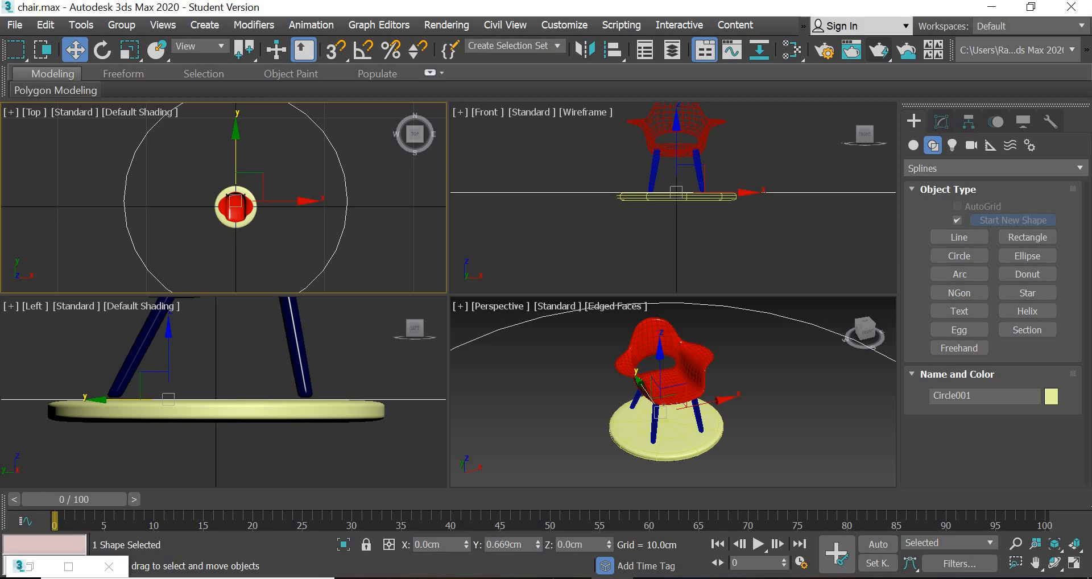
{"action": "right_click", "coordinate": [537, 548]}
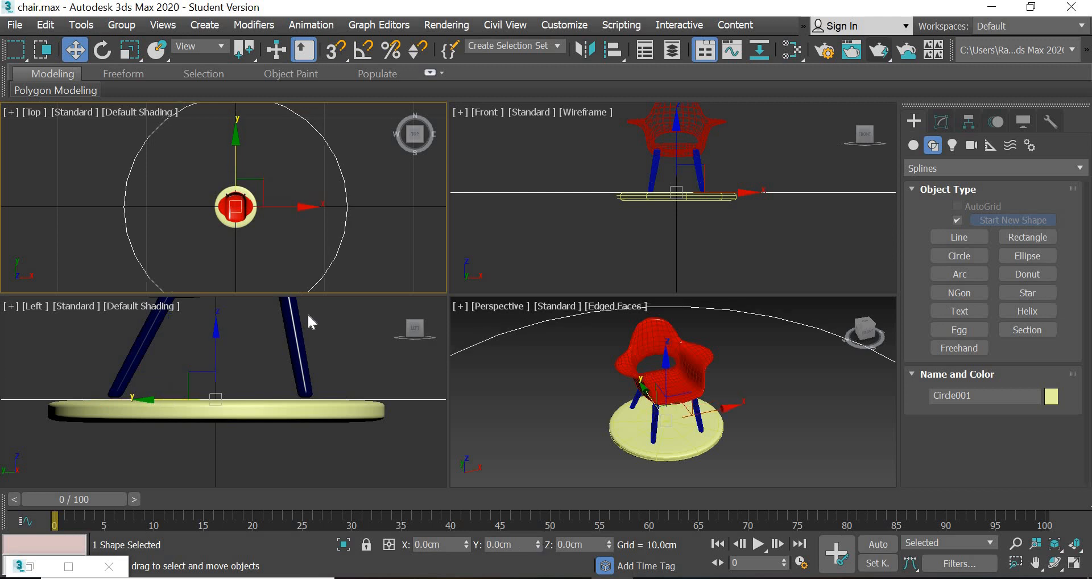
- Create a Physical camera in the Top view, placed near the circle path's lower-right edge and aimed at the chair, and deselect it
{"action": "left_click", "coordinate": [972, 145]}
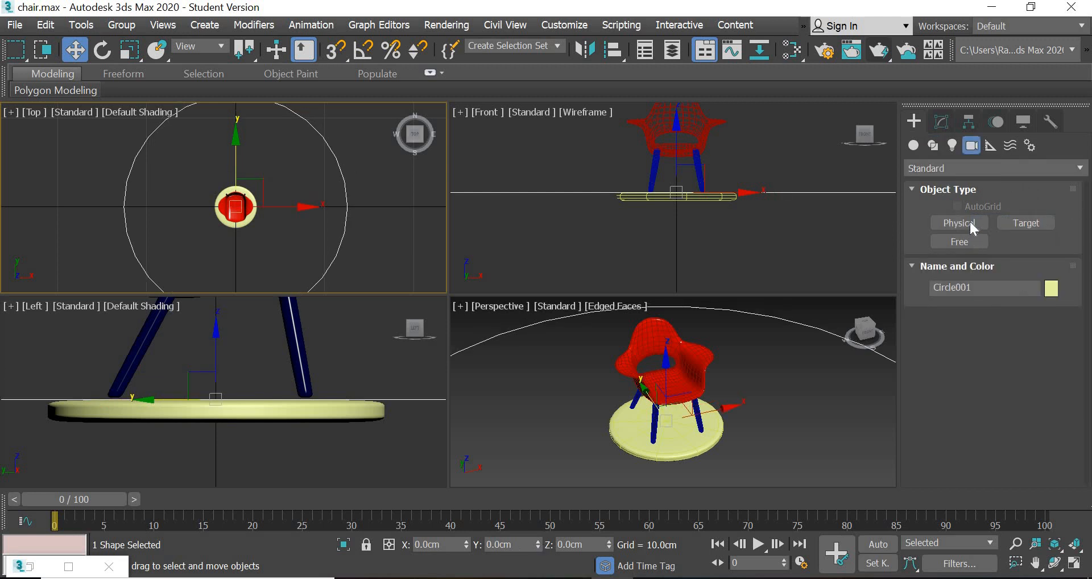
{"action": "left_click", "coordinate": [968, 221]}
{"action": "left_click_drag", "start_coordinate": [320, 283], "coordinate": [238, 211]}
{"action": "left_click_drag", "start_coordinate": [238, 209], "coordinate": [238, 208]}
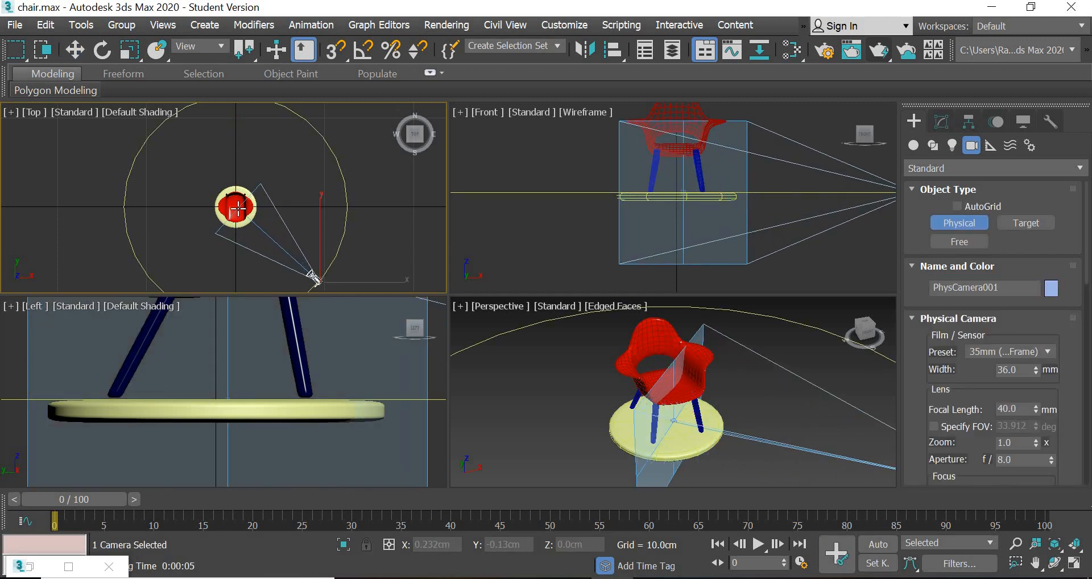
{"action": "left_click", "coordinate": [75, 50]}
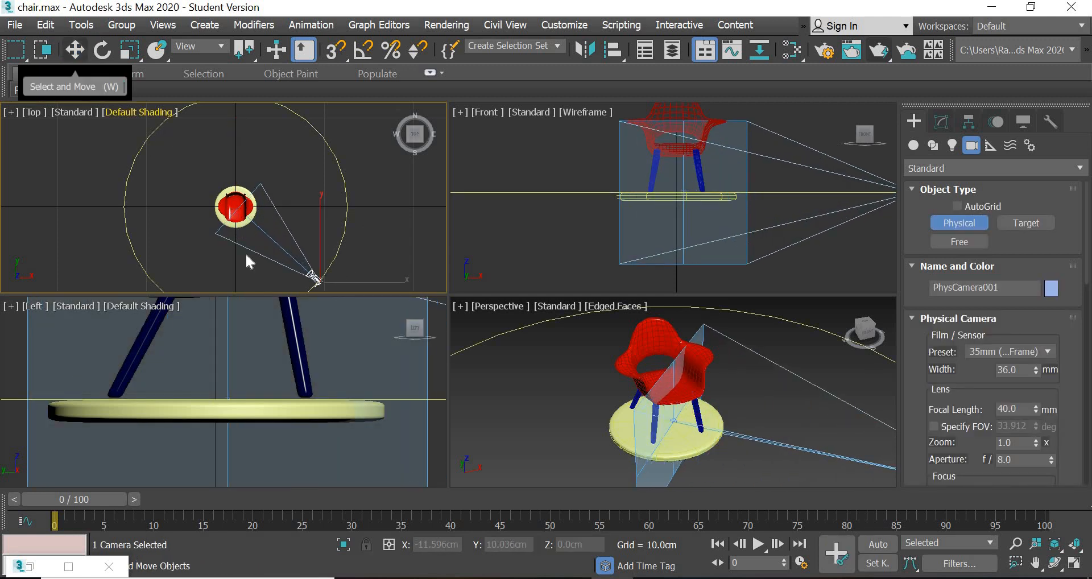
{"action": "left_click", "coordinate": [582, 220]}
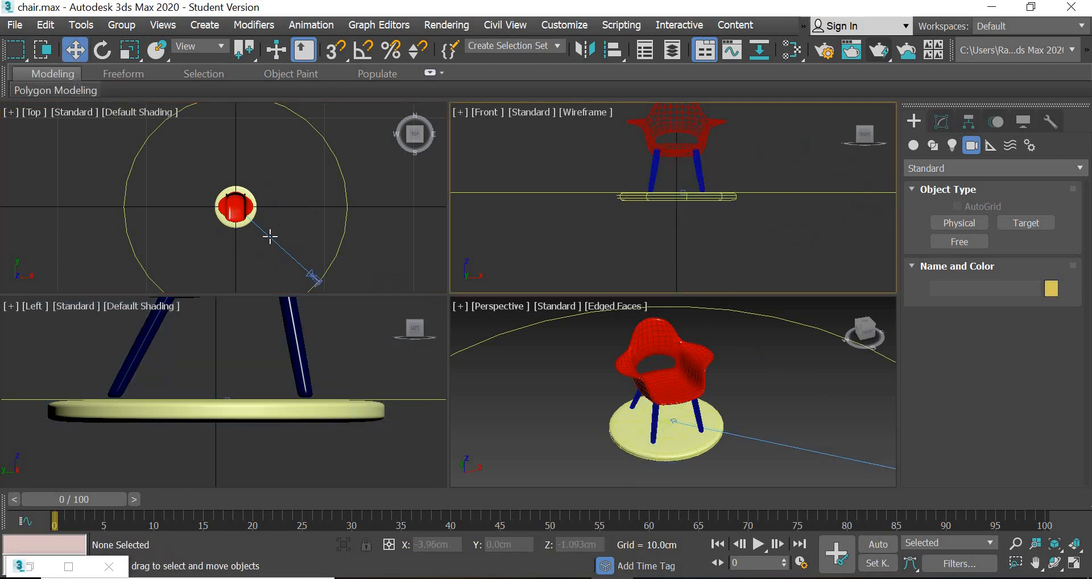
- Show the Top view in wireframe, select the camera's target and center it by setting its X and Y position to 0
{"action": "left_click", "coordinate": [138, 113]}
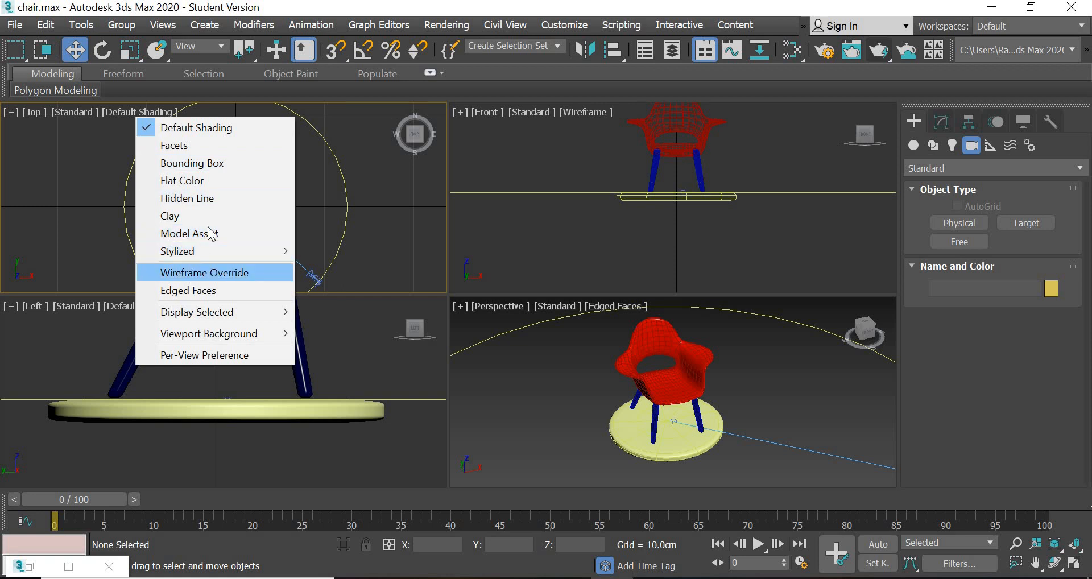
{"action": "left_click", "coordinate": [206, 274]}
{"action": "scroll", "coordinate": [178, 221], "scroll_direction": "up", "scroll_amount": 8}
{"action": "scroll", "coordinate": [178, 228], "scroll_direction": "up", "scroll_amount": 8}
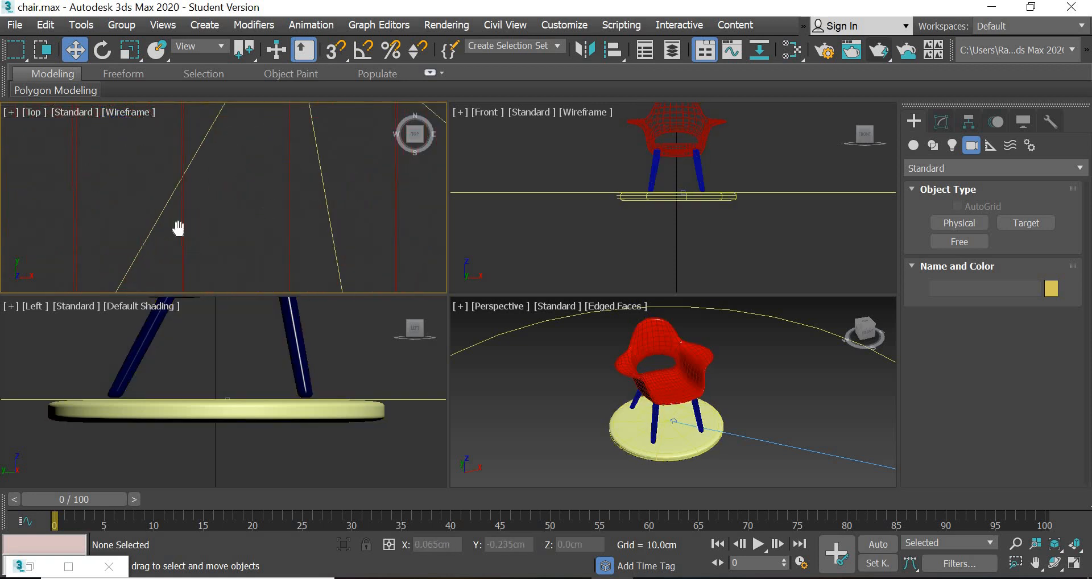
{"action": "scroll", "coordinate": [179, 229], "scroll_direction": "down", "scroll_amount": 4}
{"action": "scroll", "coordinate": [336, 189], "scroll_direction": "up", "scroll_amount": 5}
{"action": "scroll", "coordinate": [308, 196], "scroll_direction": "up", "scroll_amount": 8}
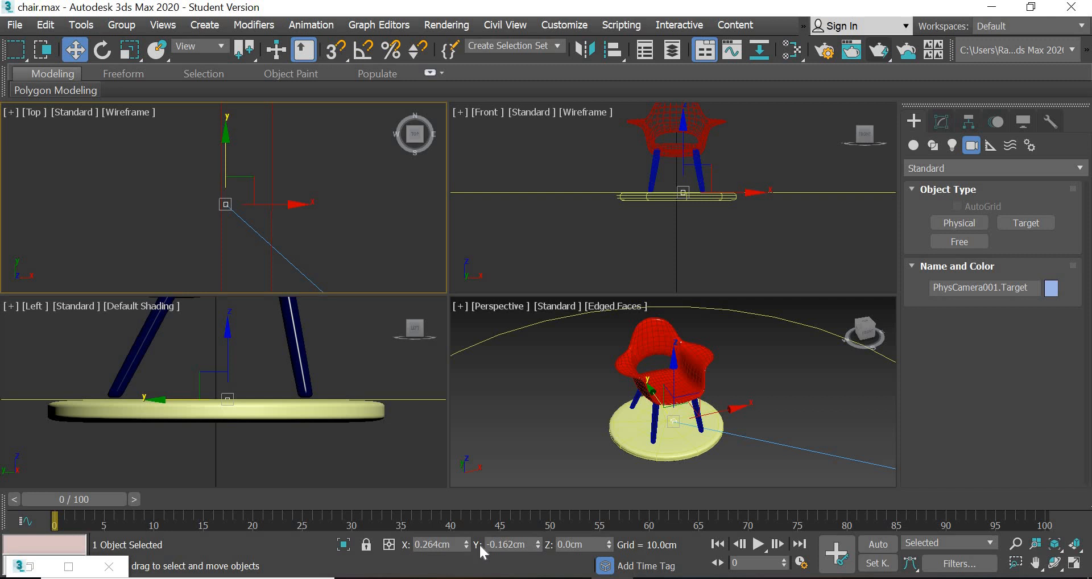
{"action": "right_click", "coordinate": [467, 545]}
{"action": "right_click", "coordinate": [538, 544]}
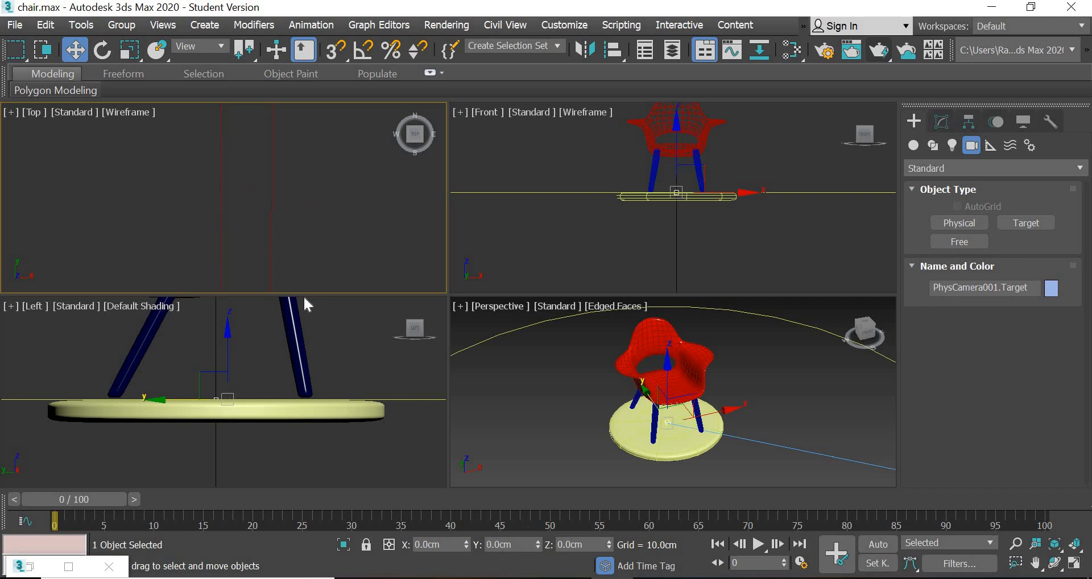
- Attach the physical camera to the circle spline with a Path Constraint and scrub the timeline to preview its motion
{"action": "scroll", "coordinate": [253, 230], "scroll_direction": "down", "scroll_amount": 4}
{"action": "scroll", "coordinate": [253, 228], "scroll_direction": "down", "scroll_amount": 5}
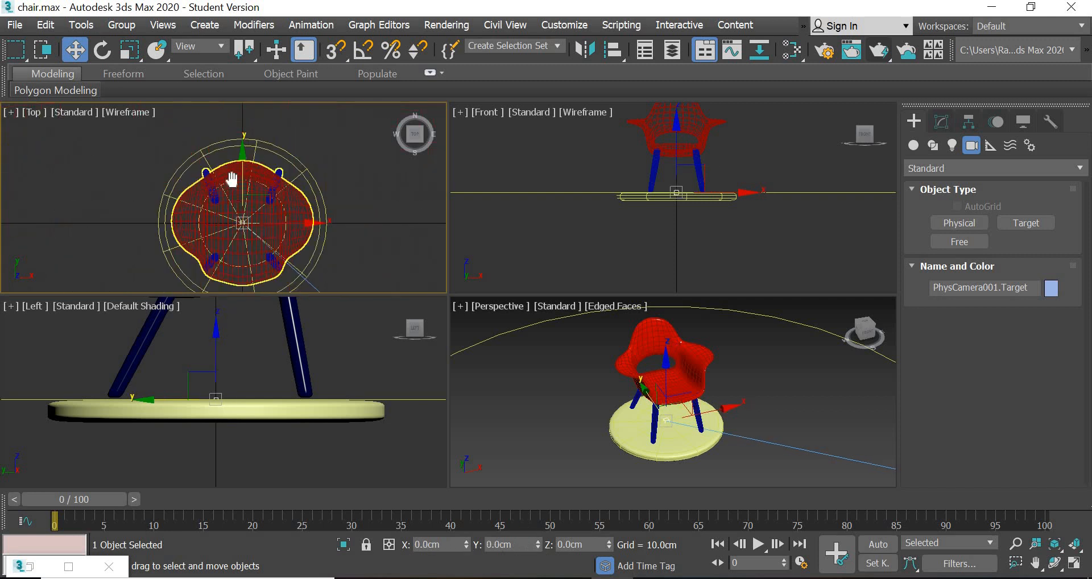
{"action": "scroll", "coordinate": [301, 231], "scroll_direction": "up", "scroll_amount": 3}
{"action": "middle_click_drag", "start_coordinate": [294, 223], "coordinate": [276, 98]}
{"action": "left_click", "coordinate": [305, 154]}
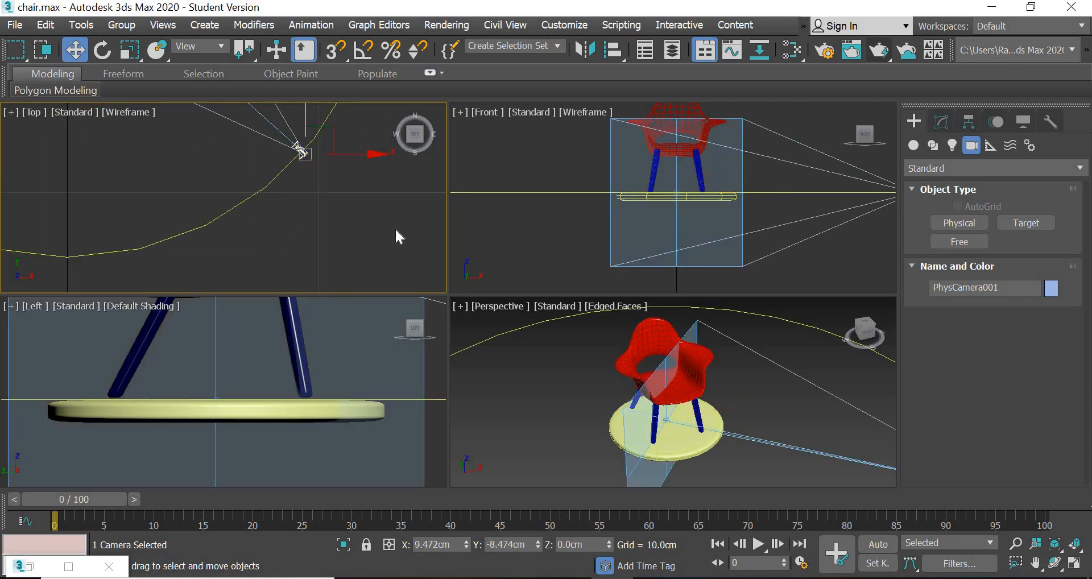
{"action": "scroll", "coordinate": [640, 395], "scroll_direction": "down", "scroll_amount": 3}
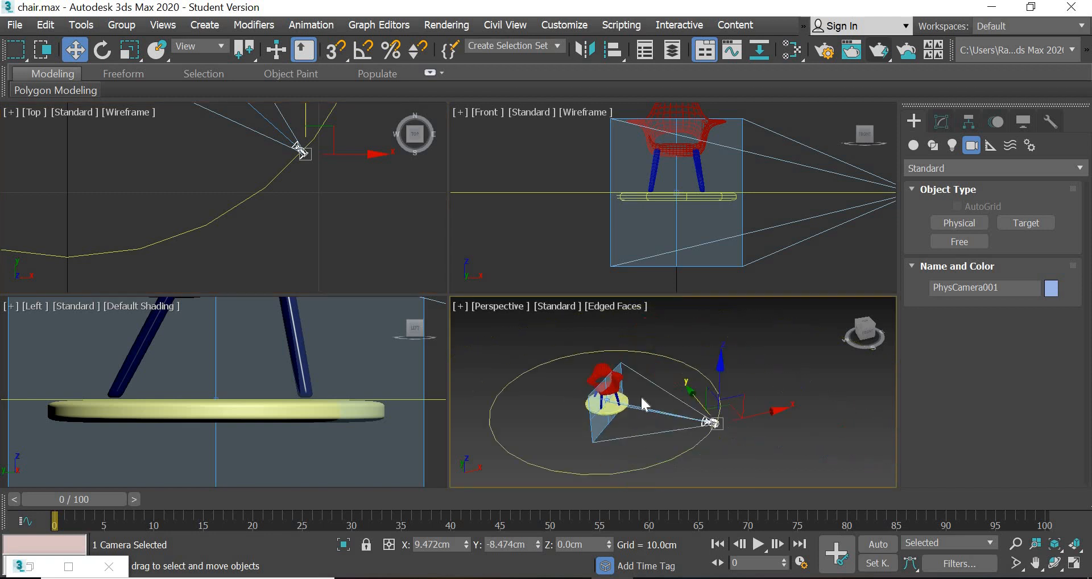
{"action": "scroll", "coordinate": [655, 398], "scroll_direction": "up", "scroll_amount": 1}
{"action": "middle_click_drag", "start_coordinate": [751, 419], "coordinate": [788, 421]}
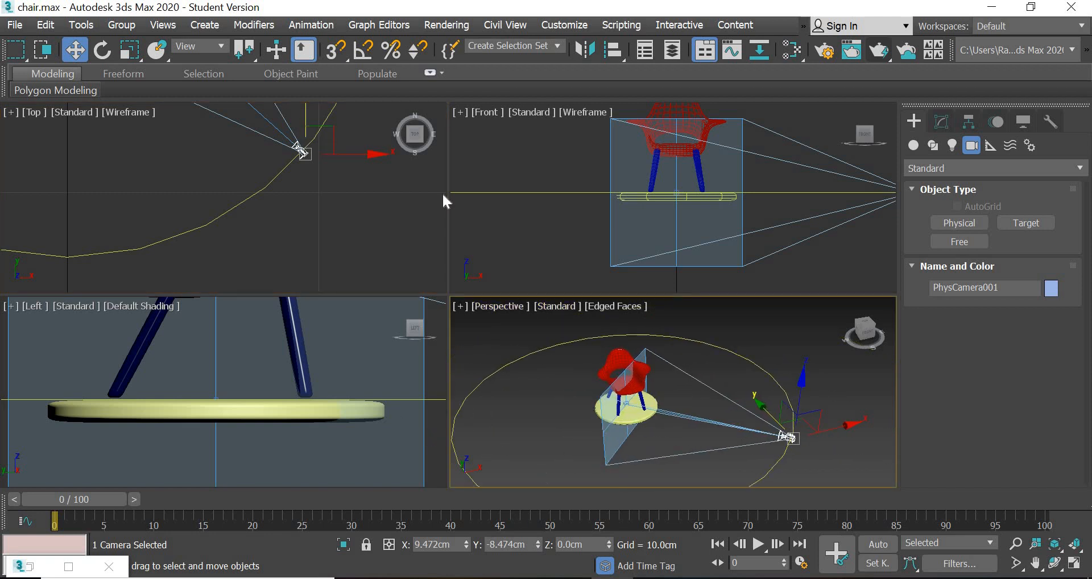
{"action": "left_click", "coordinate": [312, 26]}
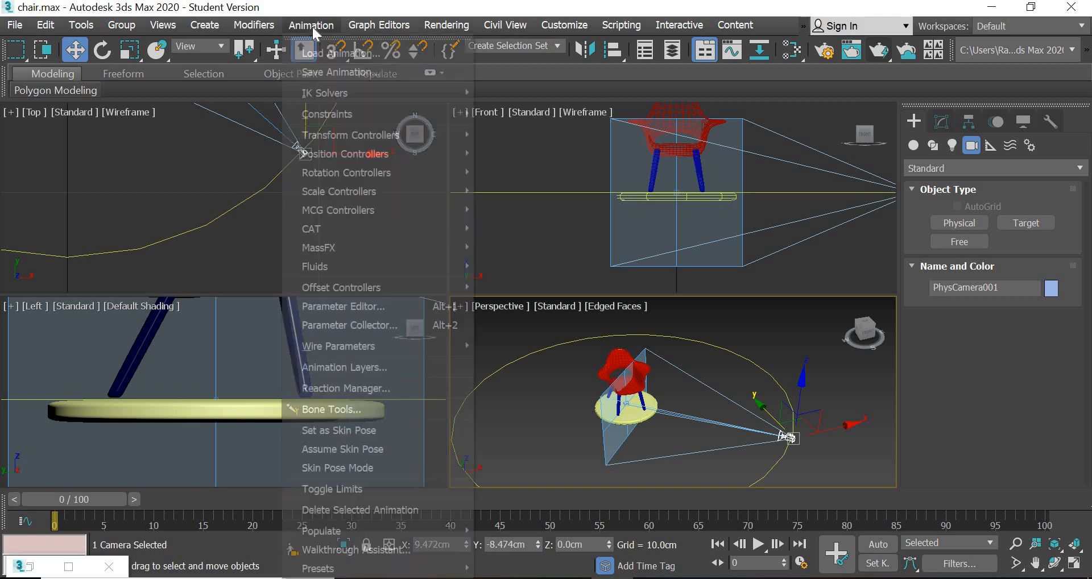
{"action": "mouse_move", "coordinate": [322, 115]}
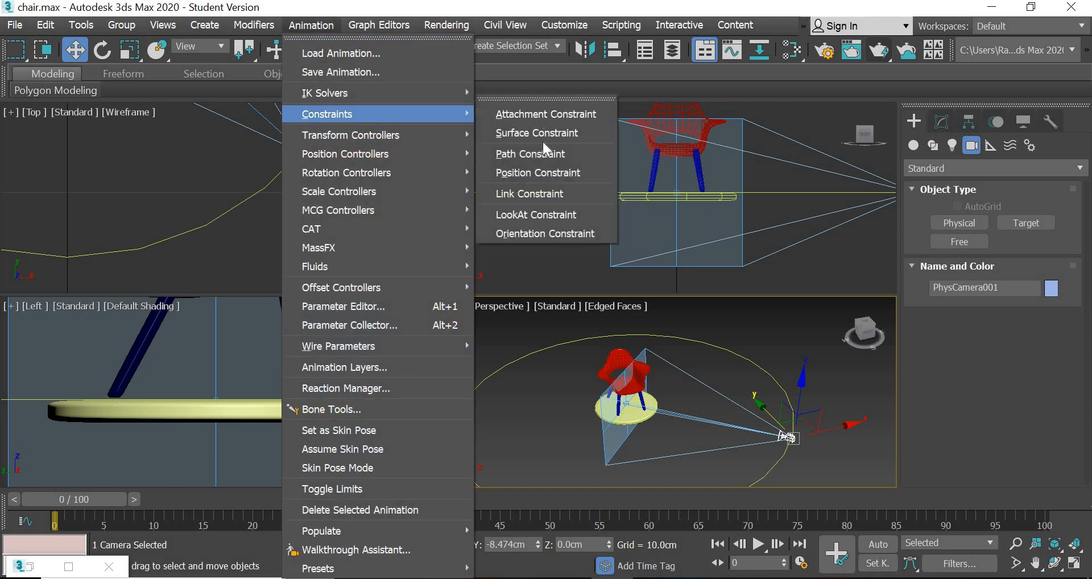
{"action": "left_click", "coordinate": [532, 154]}
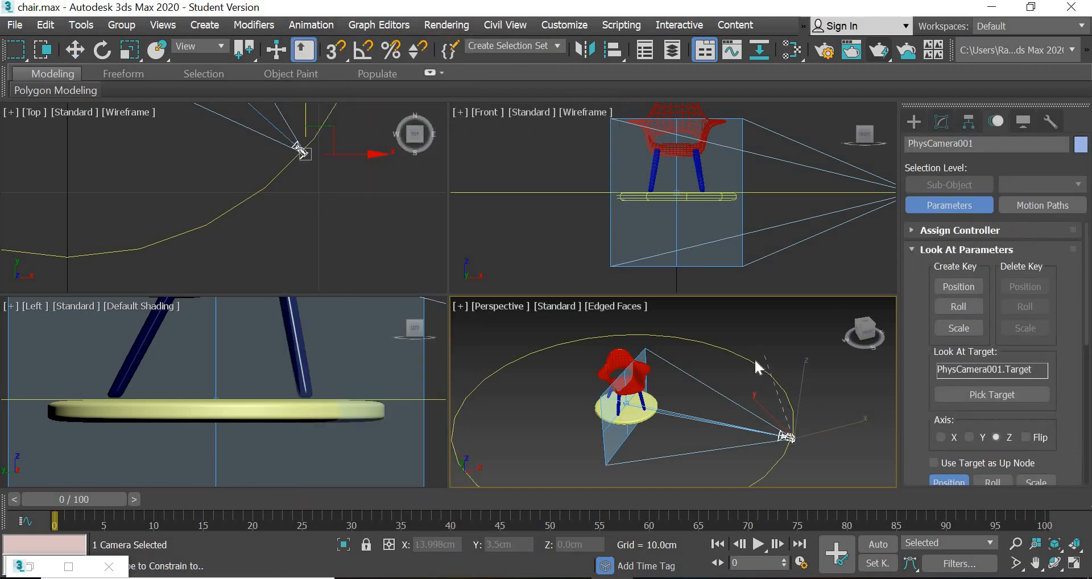
{"action": "left_click", "coordinate": [755, 362]}
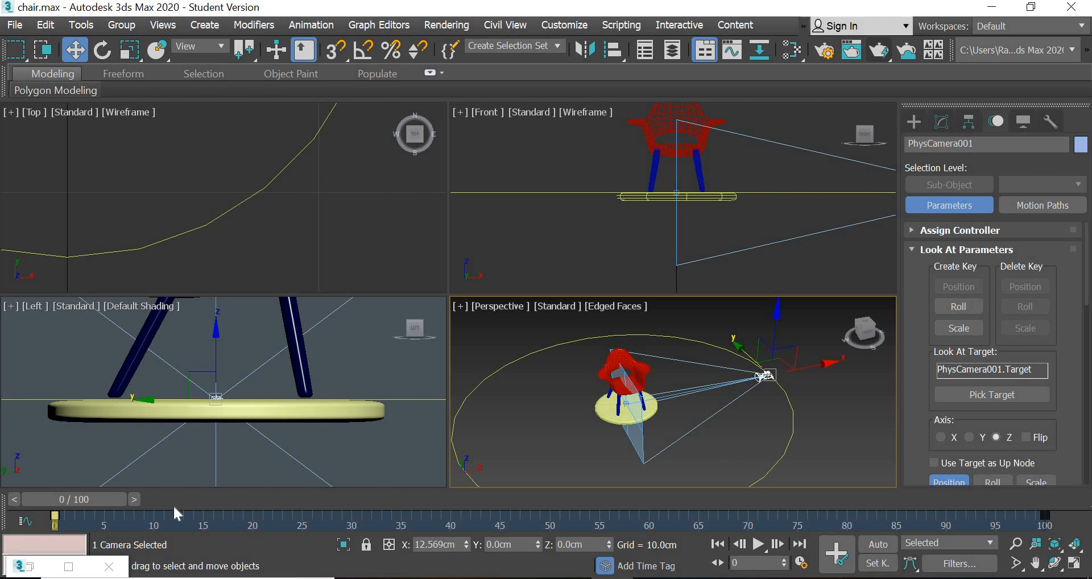
{"action": "left_click_drag", "start_coordinate": [174, 508], "coordinate": [11, 521]}
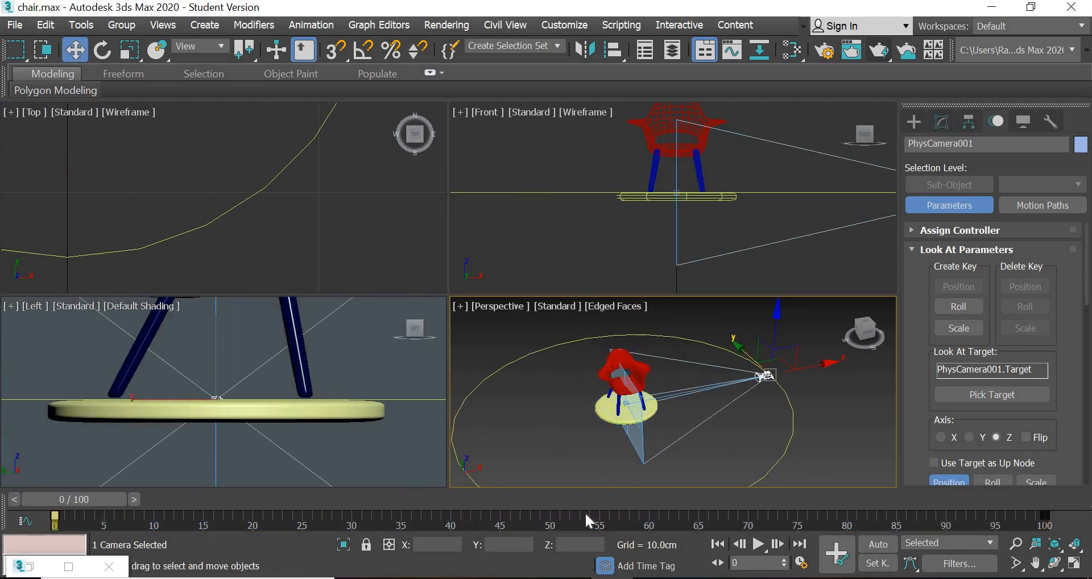
- Configure the animation time with a custom frame rate of 24 FPS and an end time of 180
{"action": "left_click", "coordinate": [802, 563]}
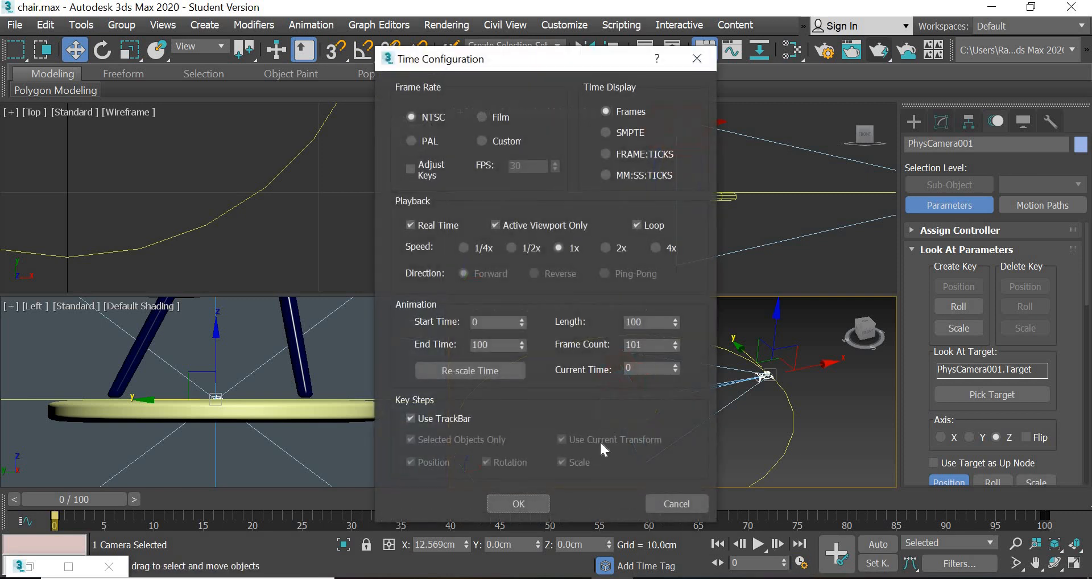
{"action": "left_click", "coordinate": [505, 141]}
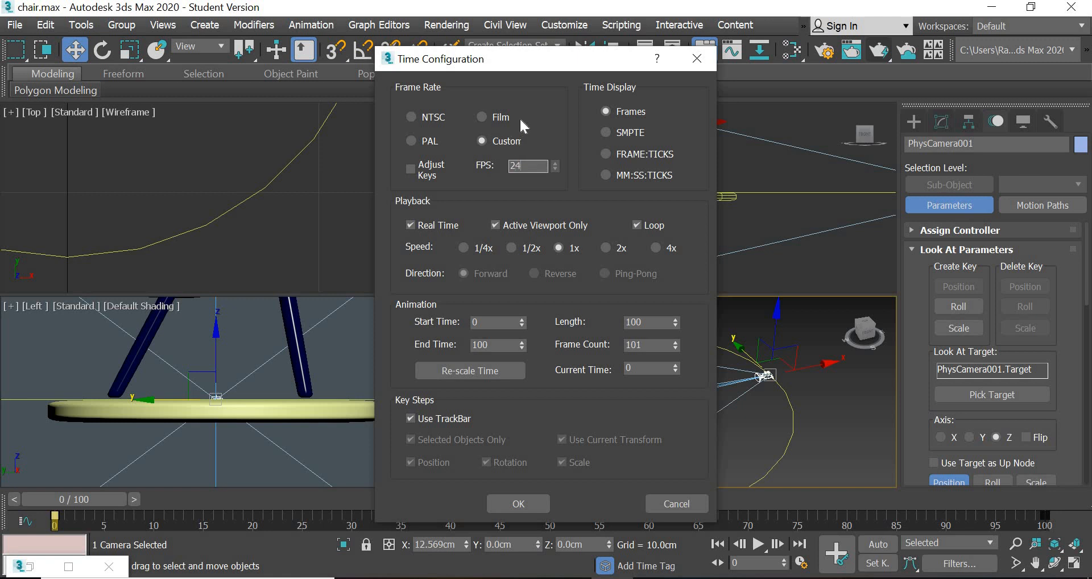
{"action": "double_click", "coordinate": [501, 345]}
{"action": "type", "text": "80"}
{"action": "key", "text": "Return"}
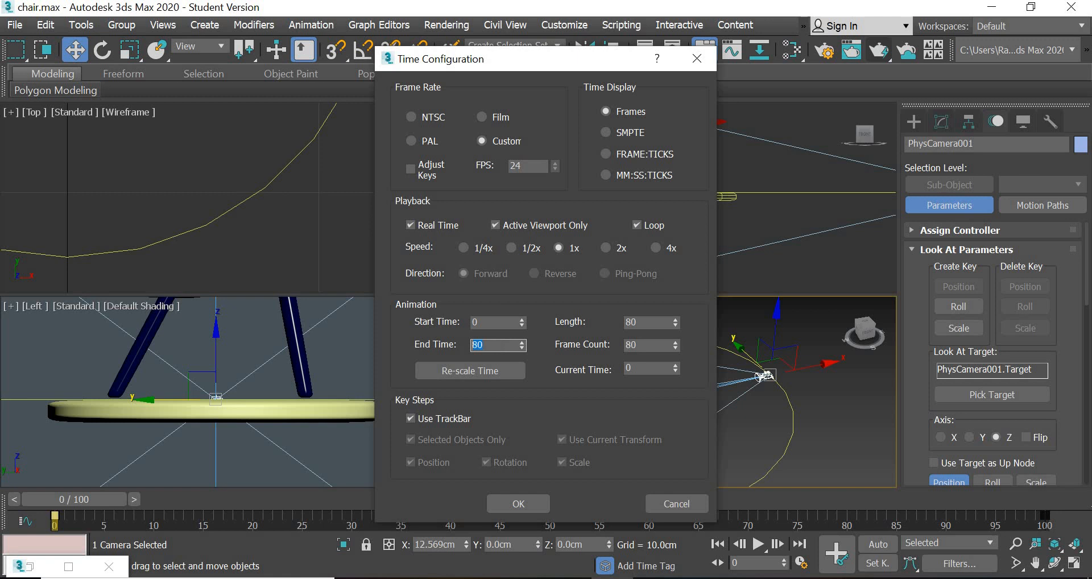
{"action": "type", "text": "180"}
{"action": "key", "text": "Return"}
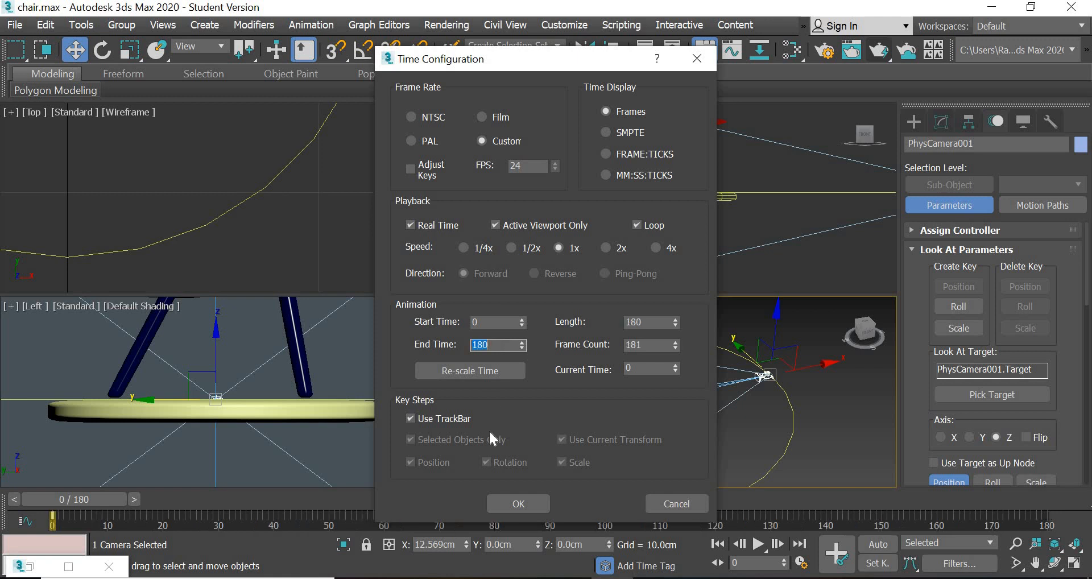
{"action": "left_click", "coordinate": [518, 503]}
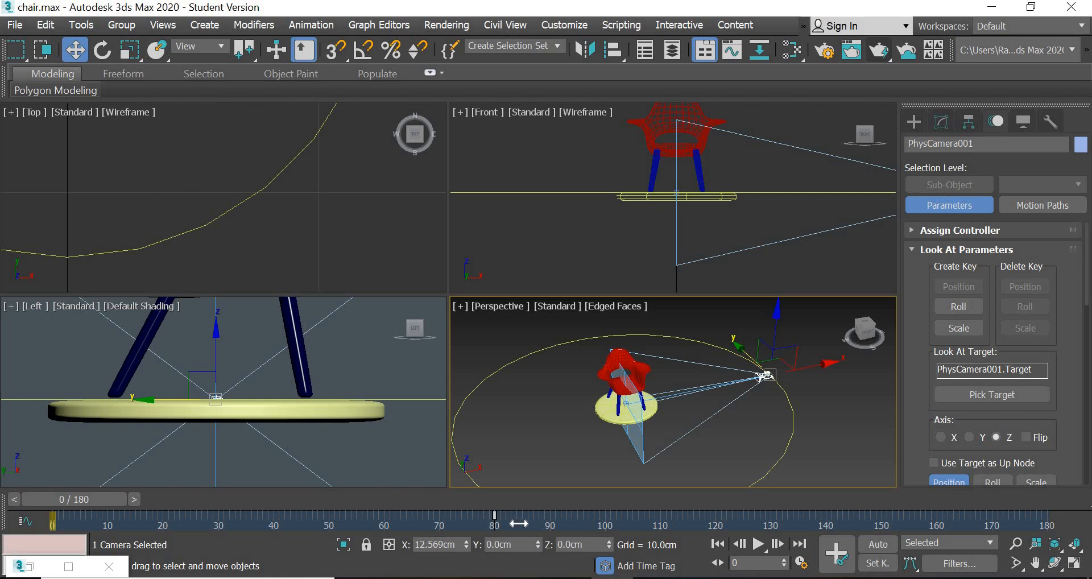
- Move the camera's final path key to frame 180, scrub through the motion and return to frame 0
{"action": "left_click_drag", "start_coordinate": [495, 523], "coordinate": [1050, 548]}
{"action": "left_click_drag", "start_coordinate": [108, 498], "coordinate": [54, 522]}
{"action": "key", "text": "w"}
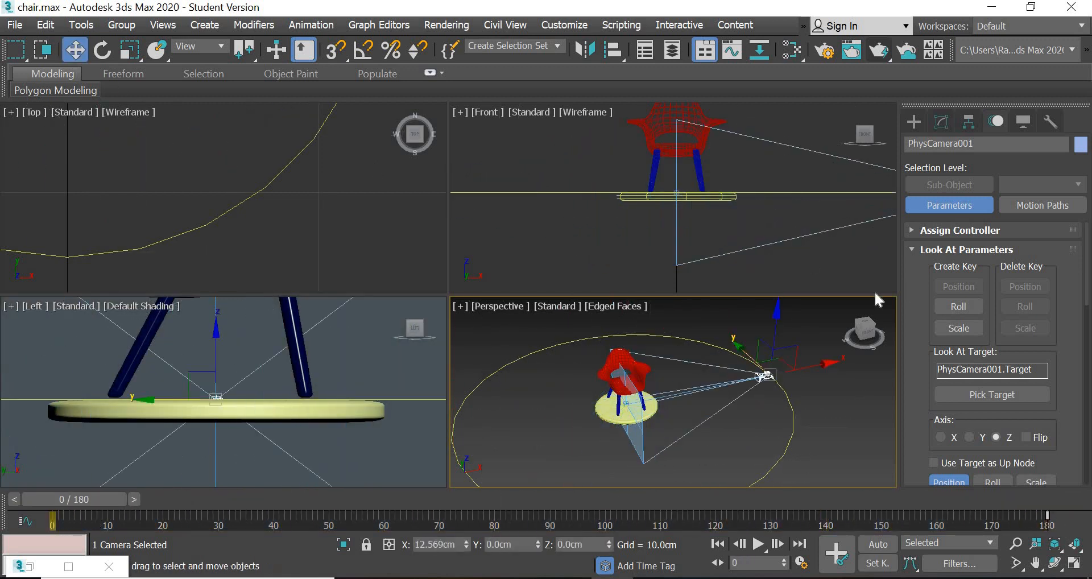
- Switch the Perspective viewport to the PhysCamera001 view and show its safe frames
{"action": "left_click", "coordinate": [500, 303]}
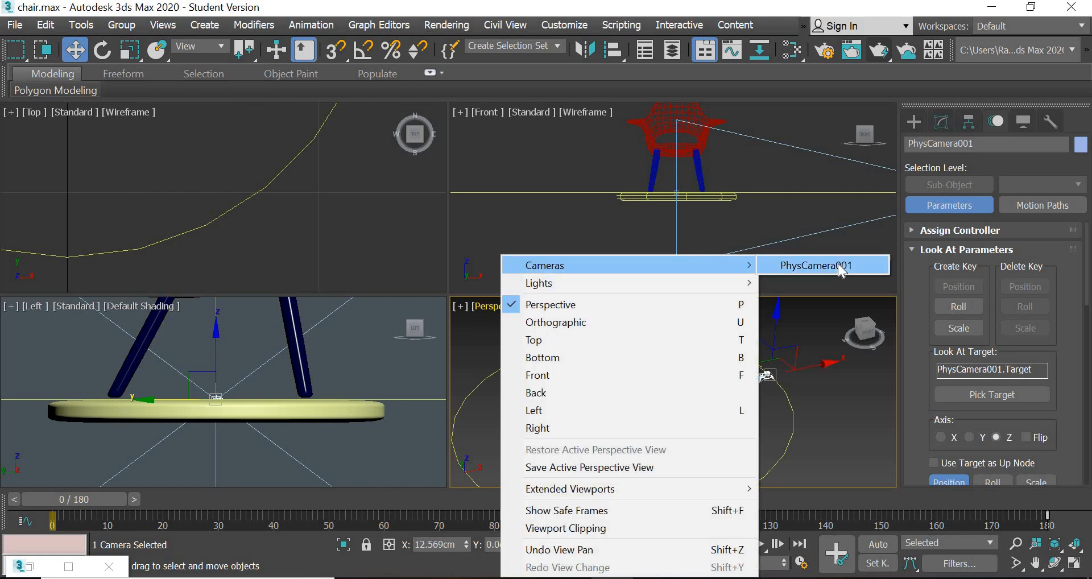
{"action": "left_click", "coordinate": [838, 264]}
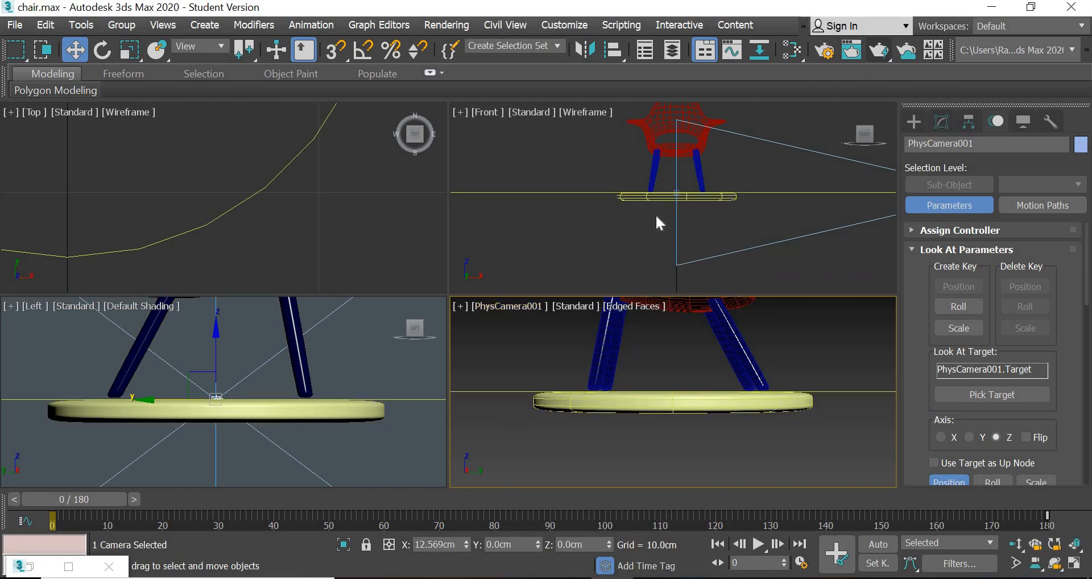
{"action": "left_click", "coordinate": [509, 308]}
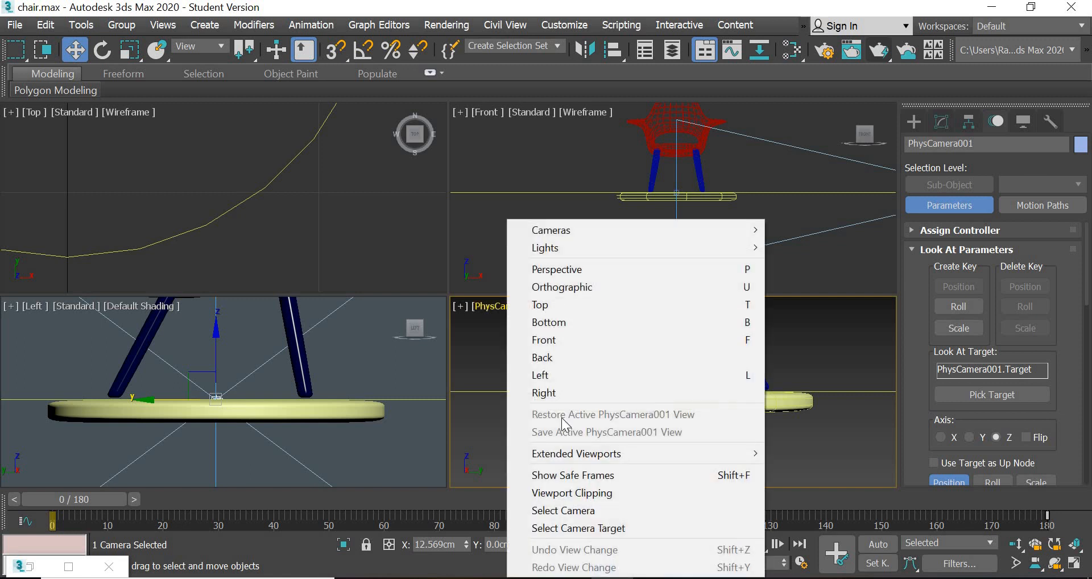
{"action": "left_click", "coordinate": [582, 480]}
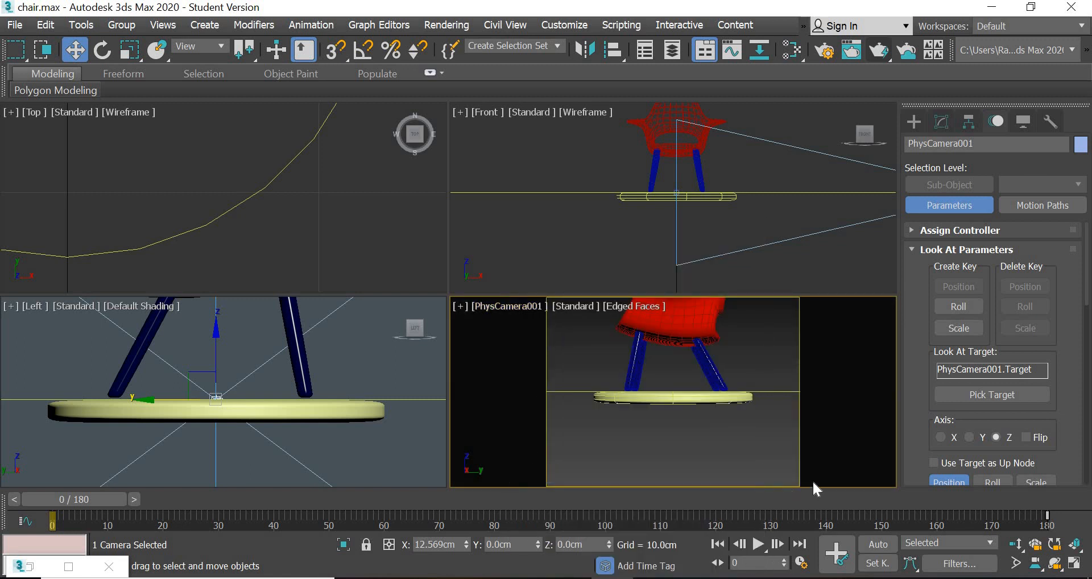
- Set the render output size to the HDTV (video) preset with a width of 720, and close the render setup
{"action": "left_click", "coordinate": [817, 52]}
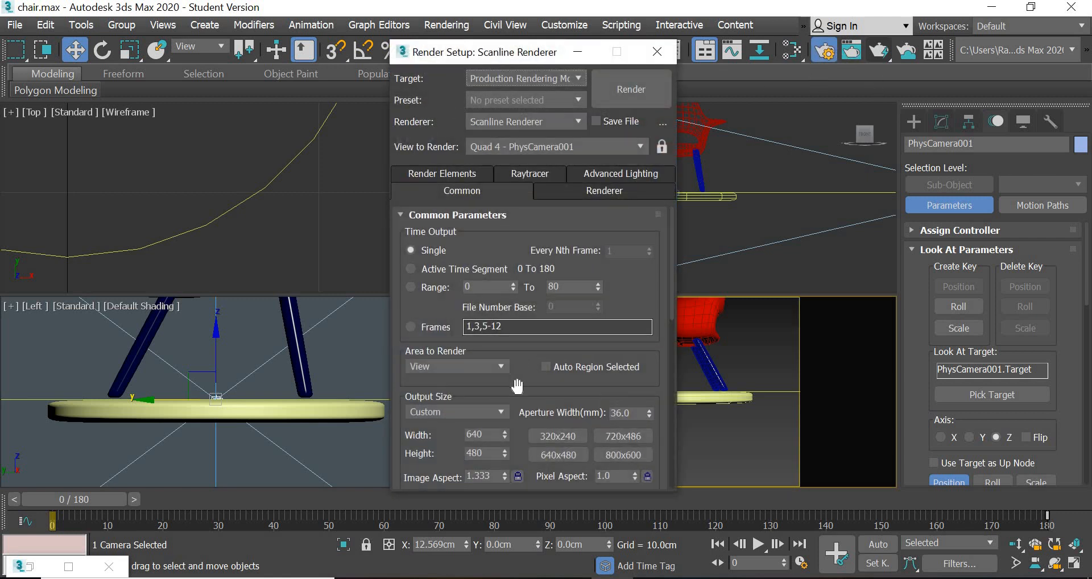
{"action": "scroll", "coordinate": [517, 387], "scroll_direction": "down", "scroll_amount": 5}
{"action": "left_click", "coordinate": [469, 251]}
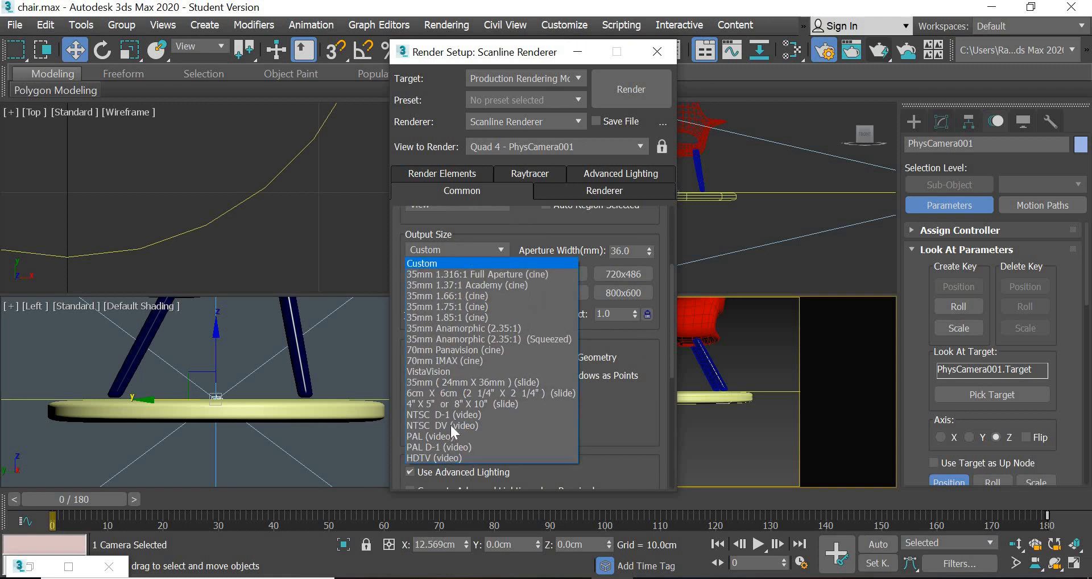
{"action": "left_click", "coordinate": [446, 457]}
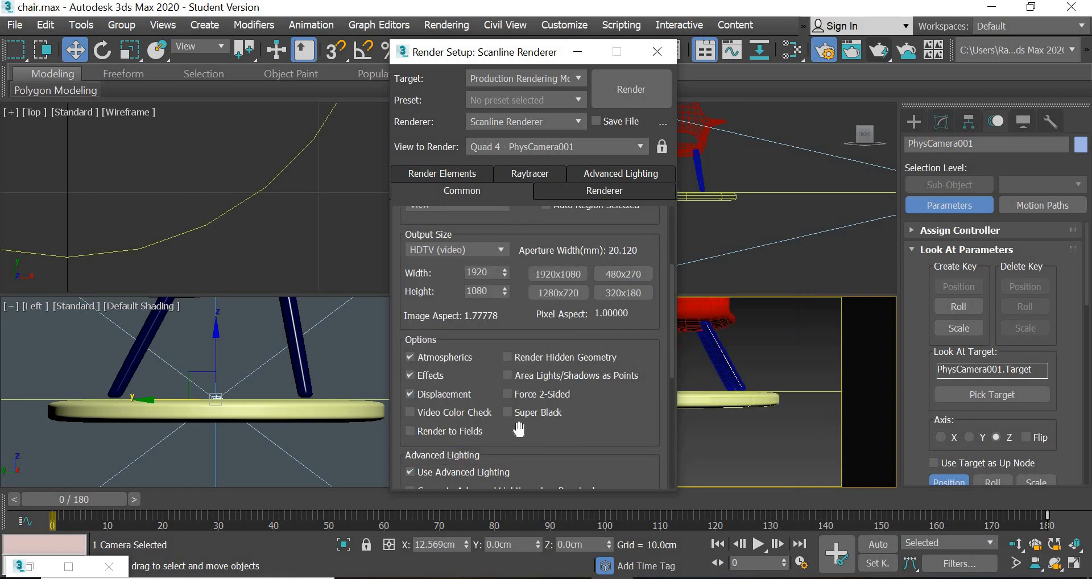
{"action": "left_click", "coordinate": [494, 272]}
{"action": "left_click", "coordinate": [658, 51]}
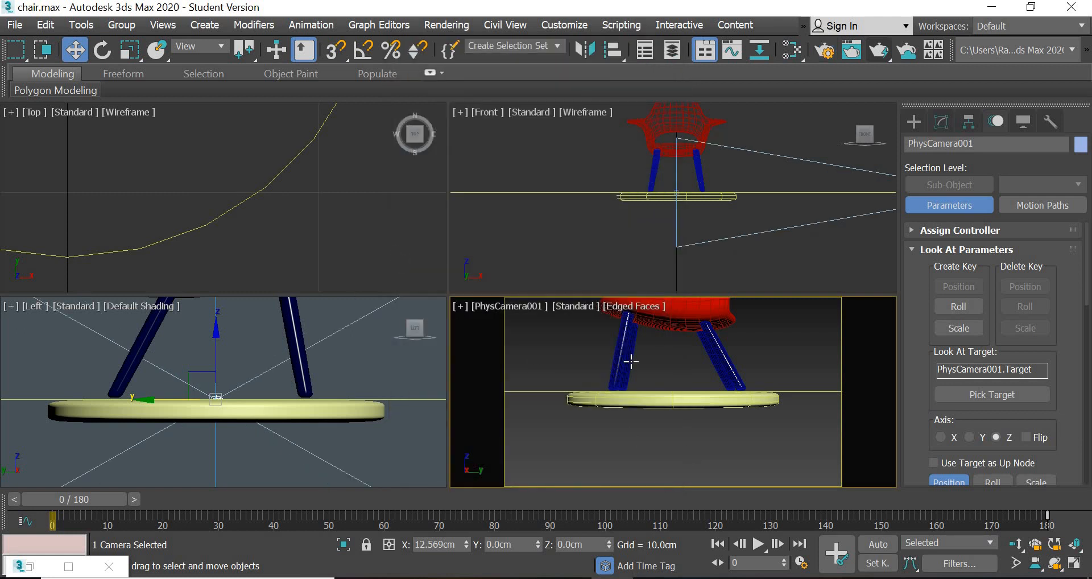
- Select the circle path and raise it in the Front view to a Z height of about 5.7 cm
{"action": "left_click", "coordinate": [370, 210]}
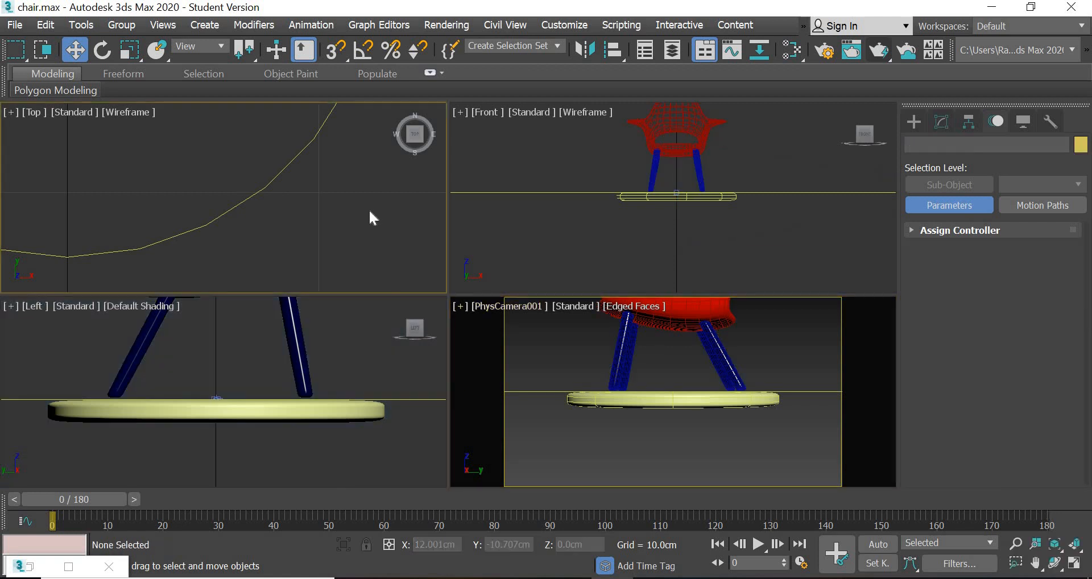
{"action": "scroll", "coordinate": [369, 210], "scroll_direction": "down", "scroll_amount": 5}
{"action": "left_click", "coordinate": [352, 201]}
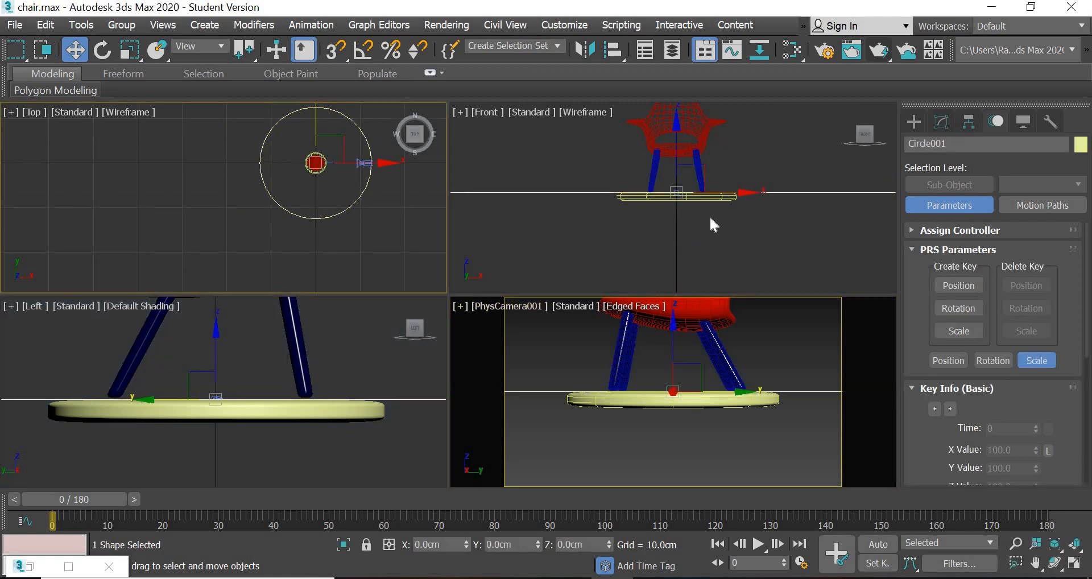
{"action": "scroll", "coordinate": [708, 217], "scroll_direction": "down", "scroll_amount": 5}
{"action": "left_click_drag", "start_coordinate": [703, 139], "coordinate": [715, 122]}
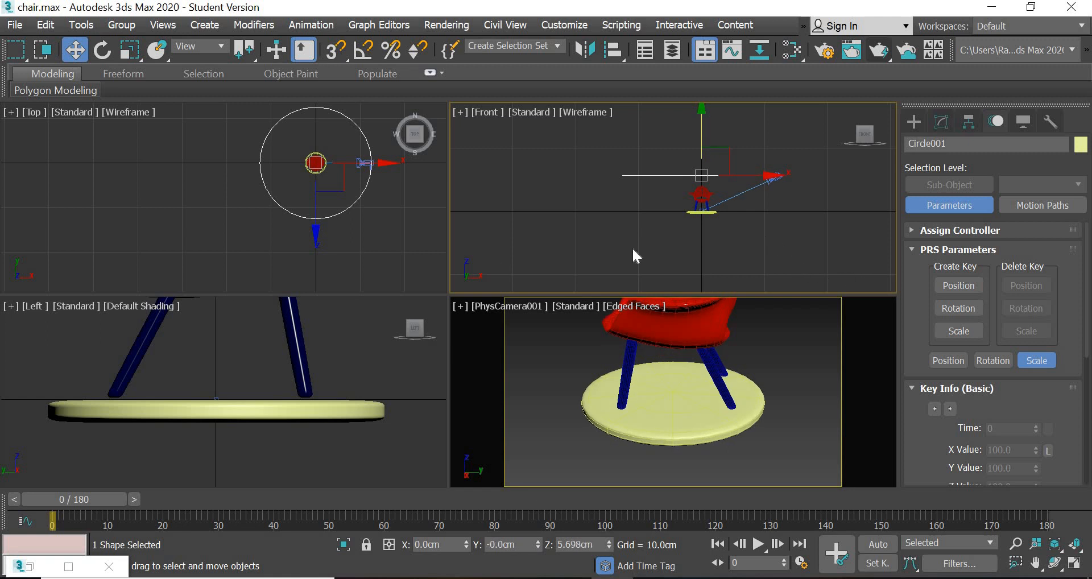
- Select the camera target and raise it in the Front view to a Z height of about 1.18 cm
{"action": "left_click", "coordinate": [679, 233]}
{"action": "scroll", "coordinate": [332, 140], "scroll_direction": "up", "scroll_amount": 5}
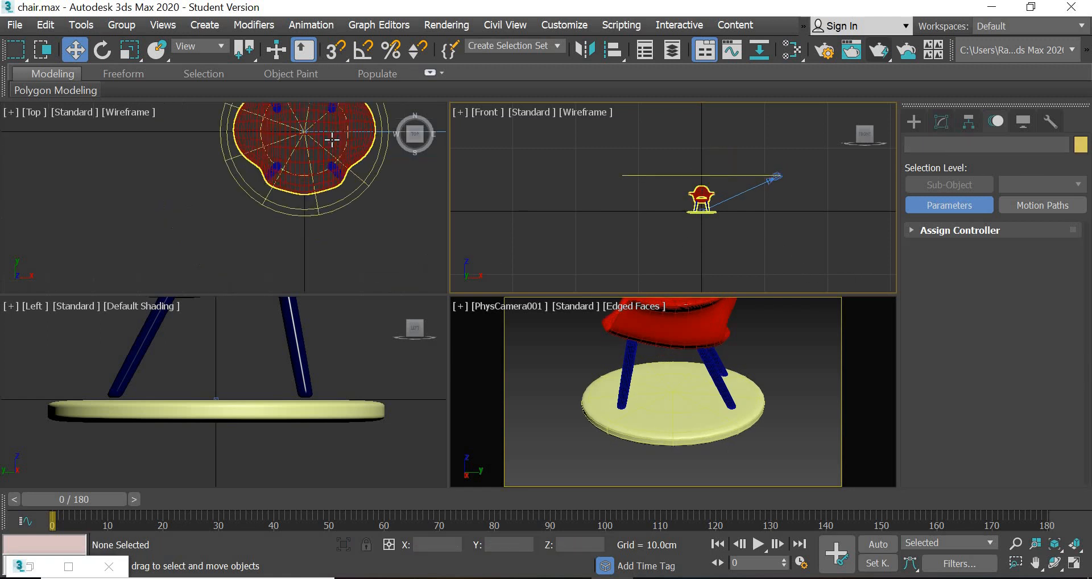
{"action": "scroll", "coordinate": [332, 140], "scroll_direction": "up", "scroll_amount": 7}
{"action": "middle_click_drag", "start_coordinate": [214, 132], "coordinate": [250, 220]}
{"action": "scroll", "coordinate": [330, 248], "scroll_direction": "up", "scroll_amount": 5}
{"action": "scroll", "coordinate": [359, 238], "scroll_direction": "down", "scroll_amount": 2}
{"action": "scroll", "coordinate": [358, 239], "scroll_direction": "down", "scroll_amount": 12}
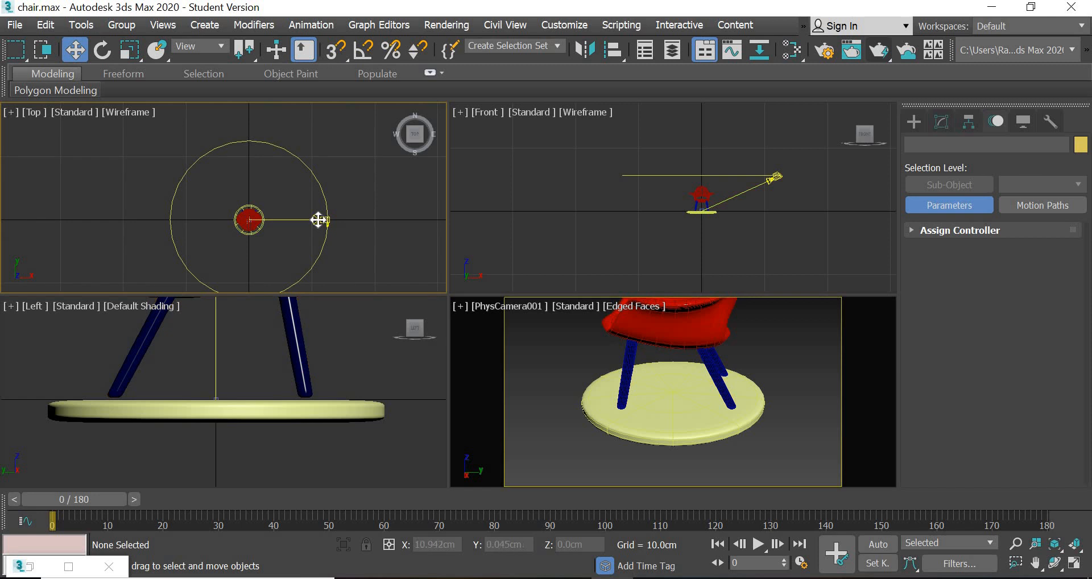
{"action": "left_click", "coordinate": [318, 220]}
{"action": "left_click", "coordinate": [291, 220]}
{"action": "left_click", "coordinate": [286, 221]}
{"action": "scroll", "coordinate": [291, 223], "scroll_direction": "up", "scroll_amount": 4}
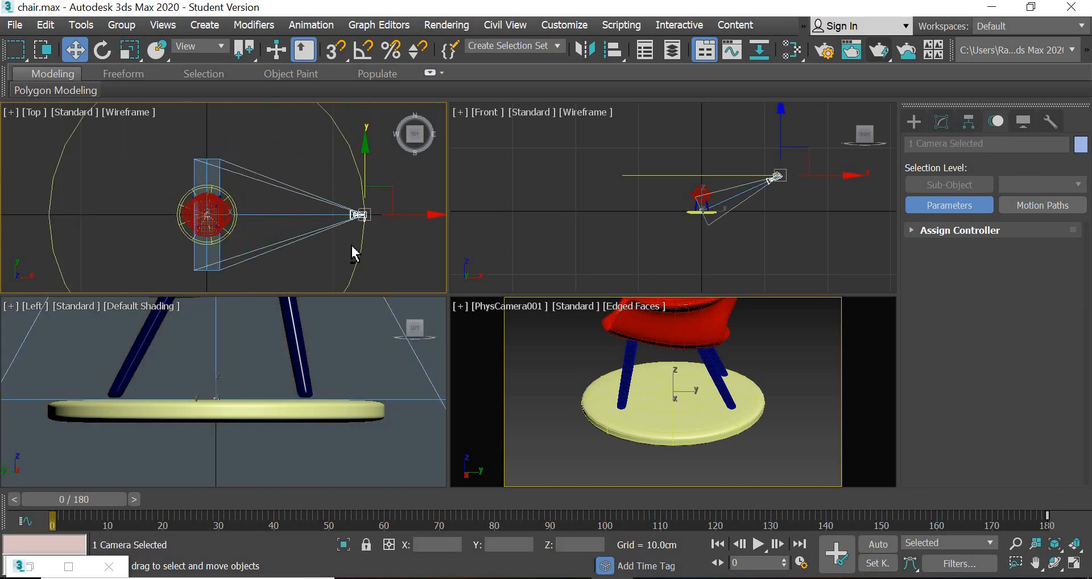
{"action": "left_click", "coordinate": [701, 212]}
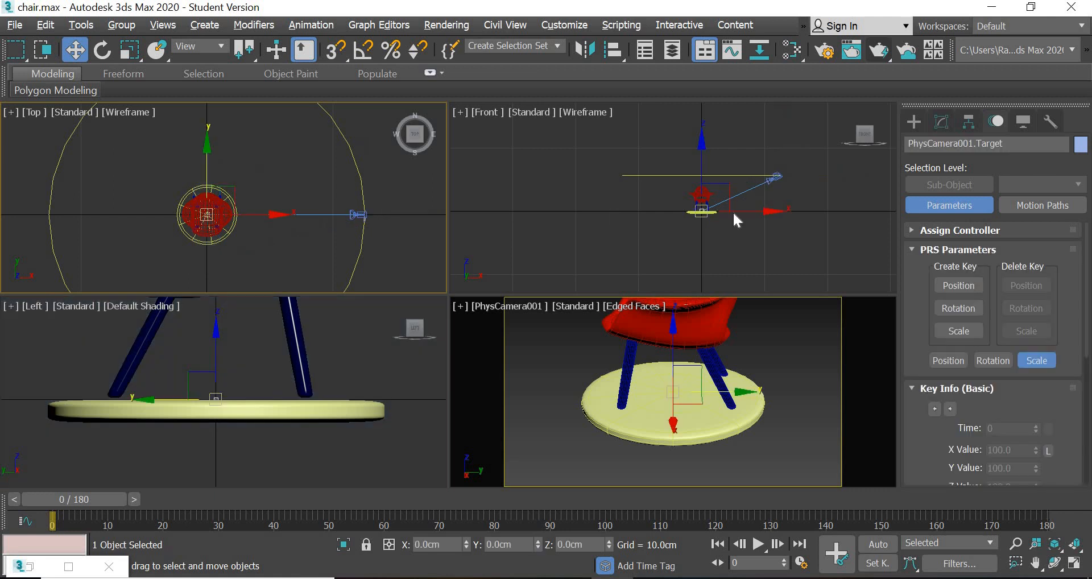
{"action": "left_click", "coordinate": [704, 162]}
{"action": "left_click_drag", "start_coordinate": [705, 158], "coordinate": [706, 154]}
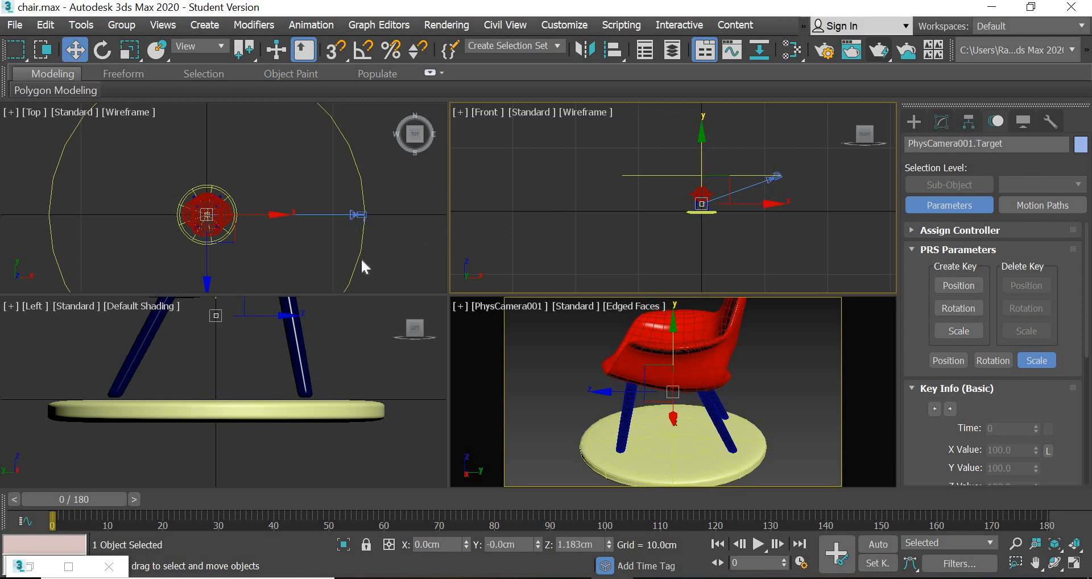
- Select the circle path and increase its radius to about 15.7 cm to widen the camera's framing of the chair
{"action": "right_click", "coordinate": [386, 267]}
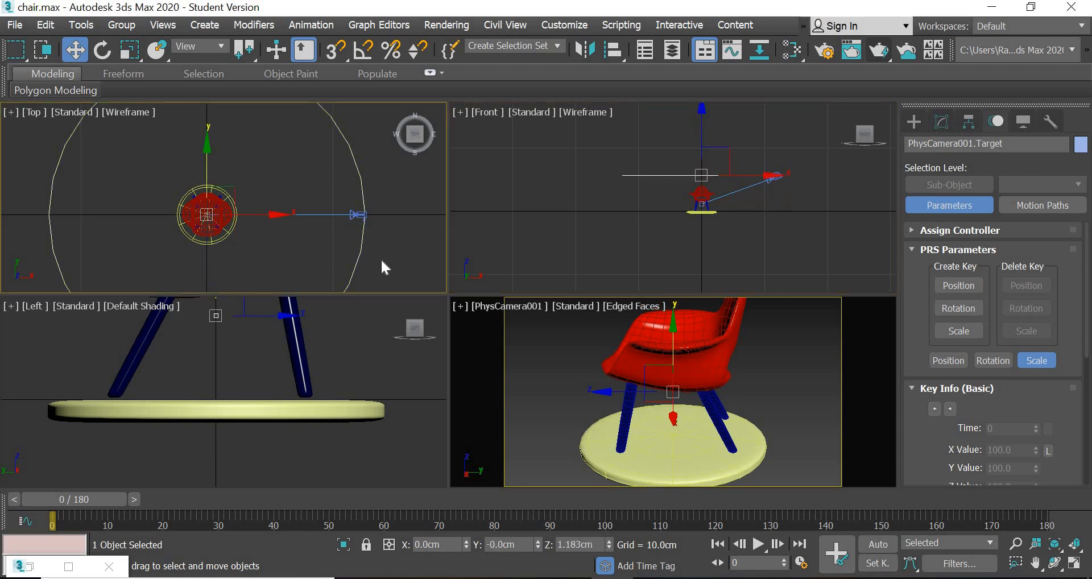
{"action": "left_click", "coordinate": [937, 125]}
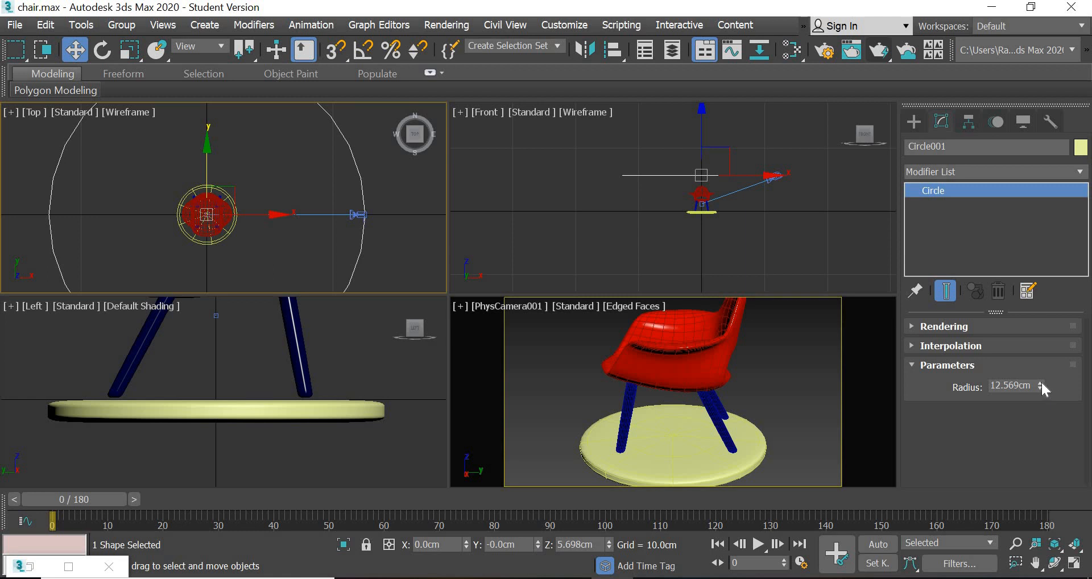
{"action": "left_click_drag", "start_coordinate": [1041, 380], "coordinate": [1041, 367]}
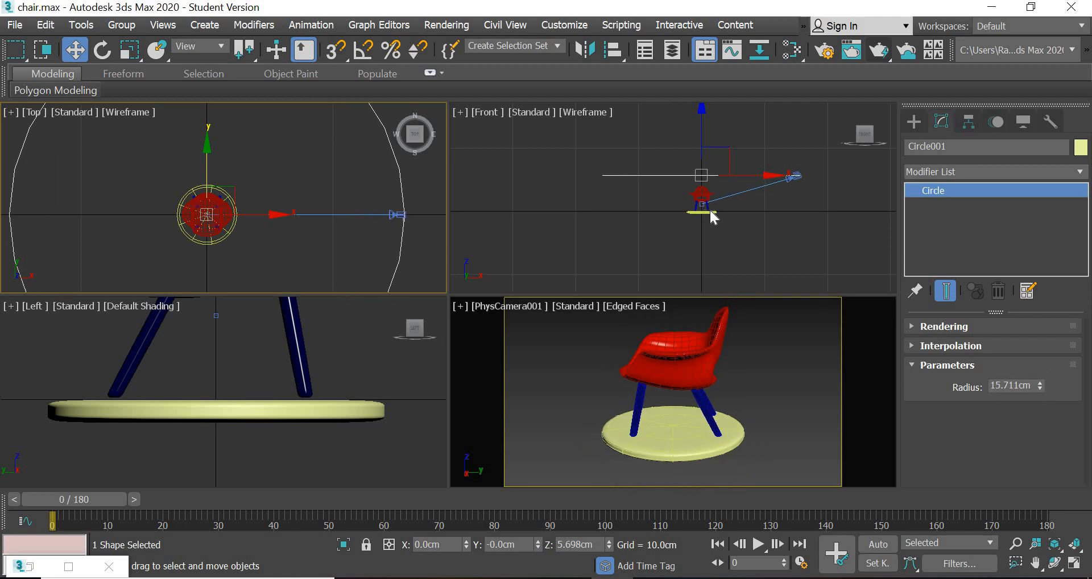
- Select the camera target in the Front view and raise it to a Z height of about 1.59 cm
{"action": "scroll", "coordinate": [709, 208], "scroll_direction": "up", "scroll_amount": 10}
{"action": "left_click", "coordinate": [599, 155]}
{"action": "scroll", "coordinate": [625, 241], "scroll_direction": "down", "scroll_amount": 6}
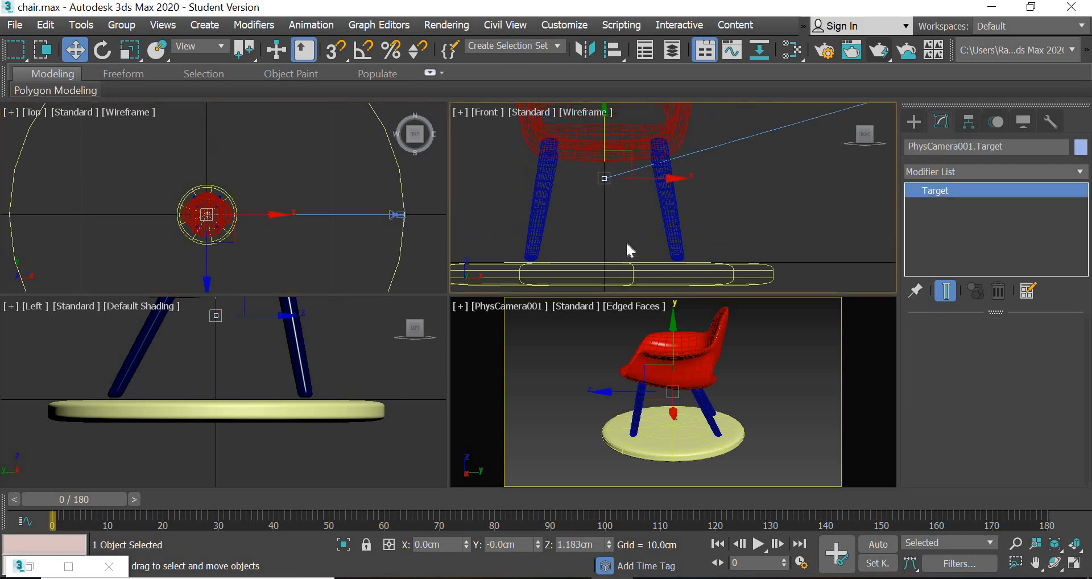
{"action": "left_click_drag", "start_coordinate": [617, 178], "coordinate": [617, 173]}
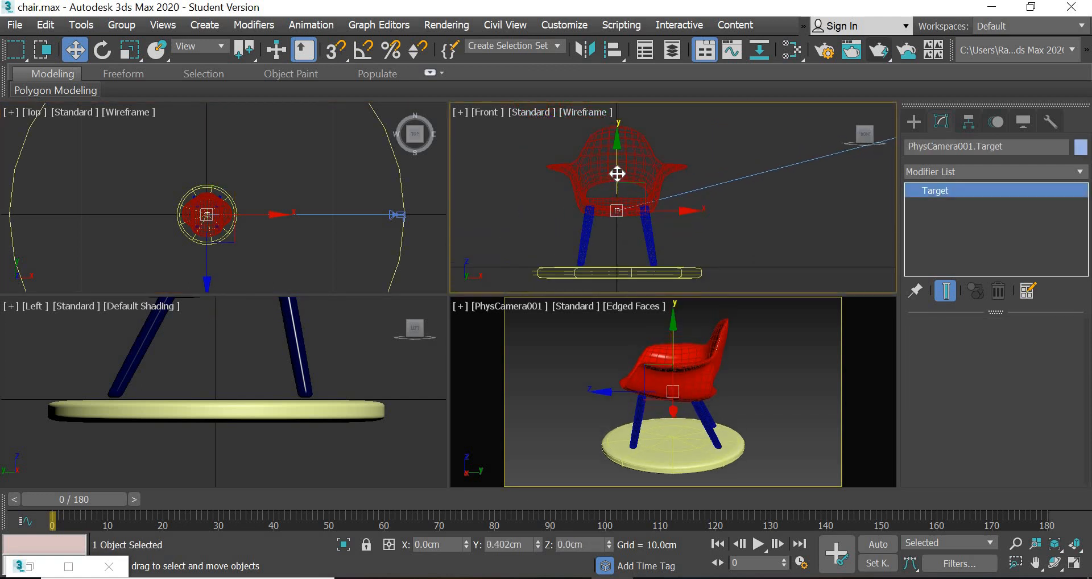
- Reduce the circle path's radius to about 14.9 cm, scrub through the camera motion and return to frame 0
{"action": "left_click", "coordinate": [400, 258]}
{"action": "left_click_drag", "start_coordinate": [1040, 386], "coordinate": [1041, 397]}
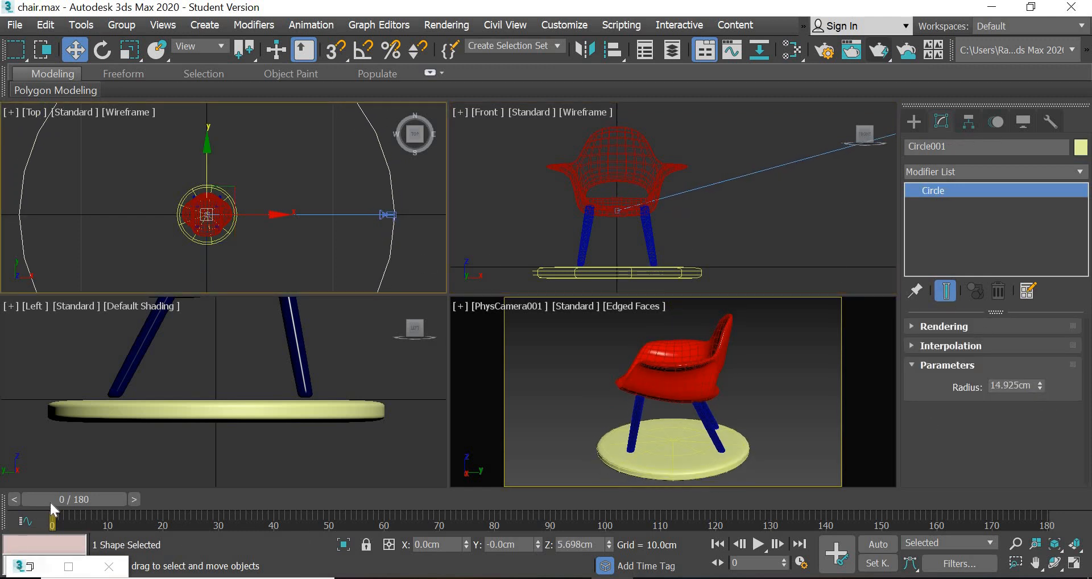
{"action": "left_click_drag", "start_coordinate": [49, 501], "coordinate": [711, 528]}
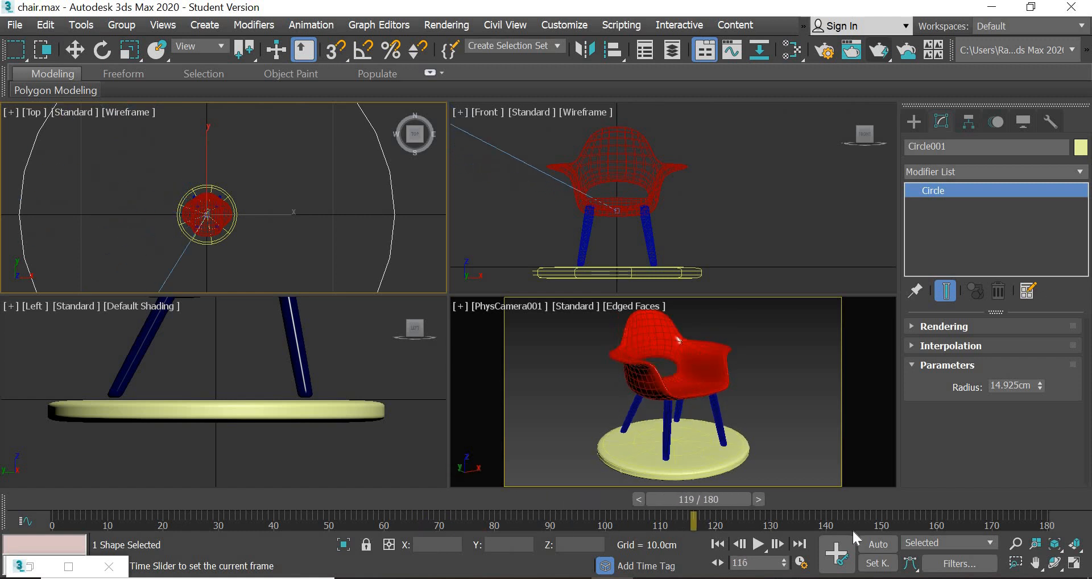
{"action": "key", "text": "w"}
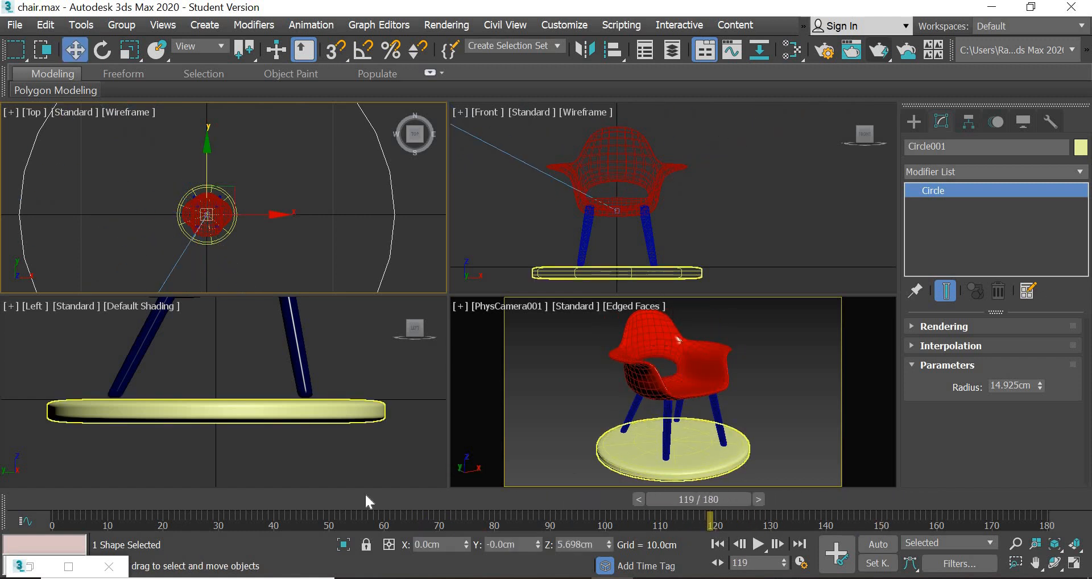
{"action": "left_click_drag", "start_coordinate": [244, 546], "coordinate": [34, 563]}
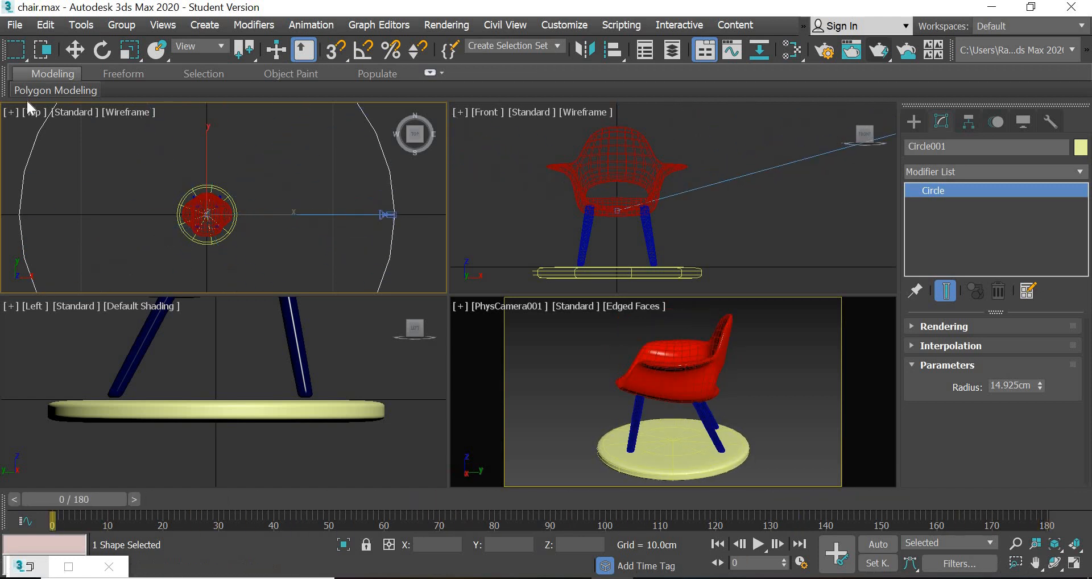
- Save the scene, then test-render frame 0 of the PhysCamera001 view and close the rendered image
{"action": "left_click", "coordinate": [14, 25]}
{"action": "left_click", "coordinate": [32, 150]}
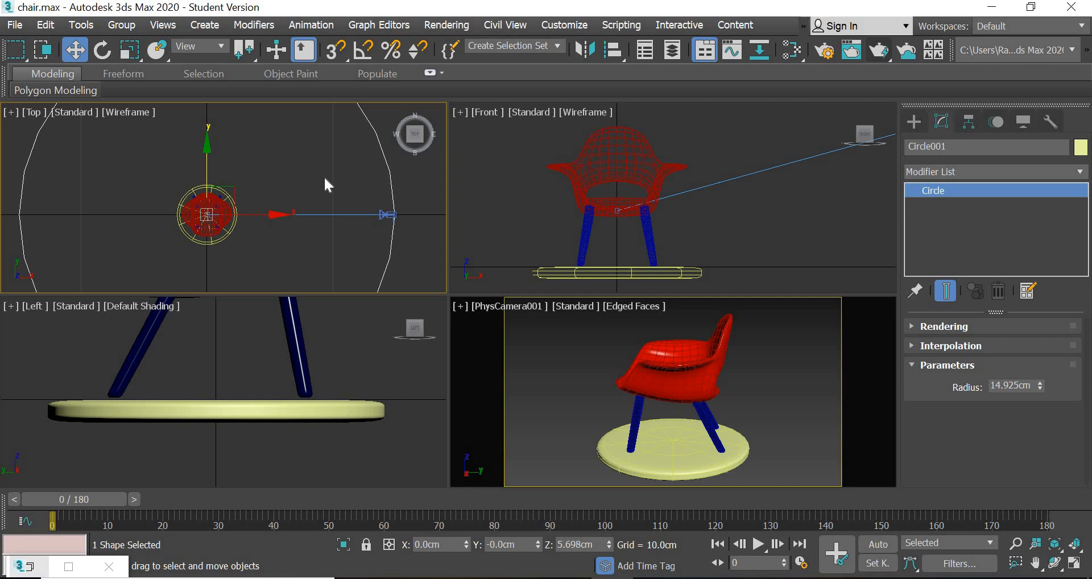
{"action": "left_click", "coordinate": [548, 358]}
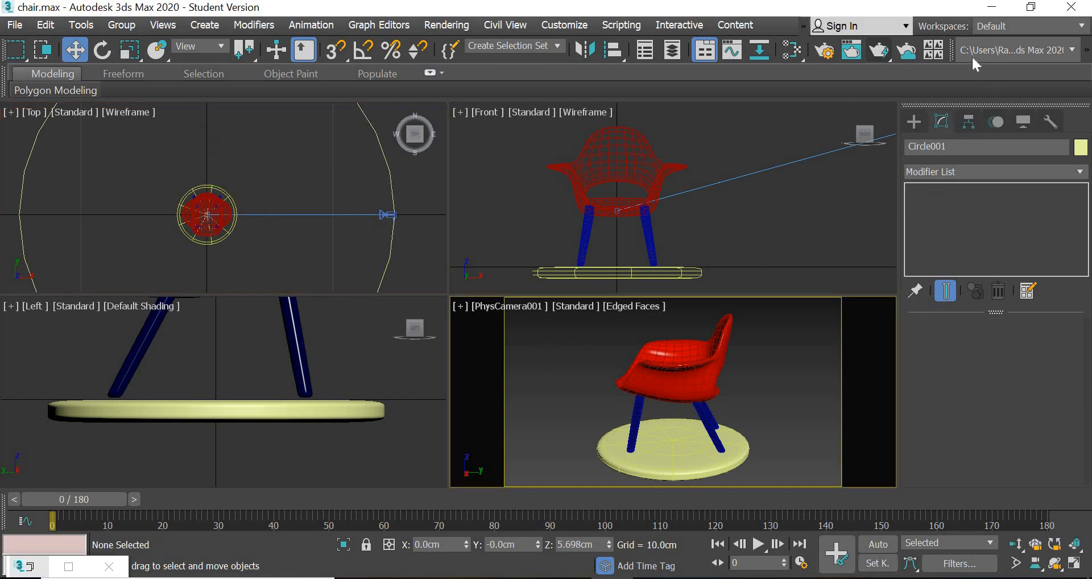
{"action": "left_click", "coordinate": [876, 52]}
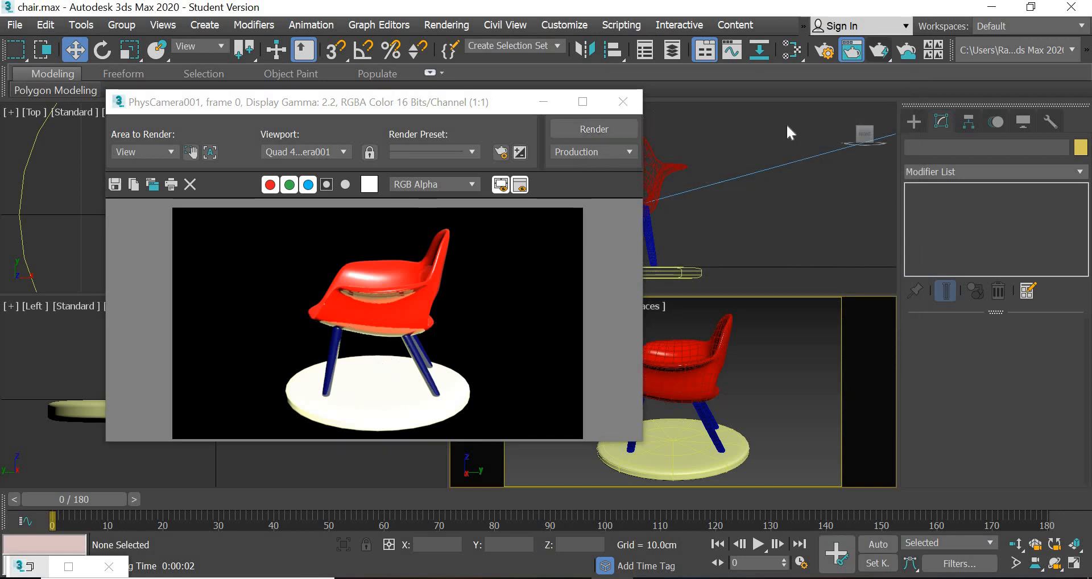
{"action": "left_click", "coordinate": [852, 50]}
- Create a Tube primitive around the chair and camera path in the Top view, with radii of about 24.3 and 23 cm
{"action": "left_click", "coordinate": [912, 120]}
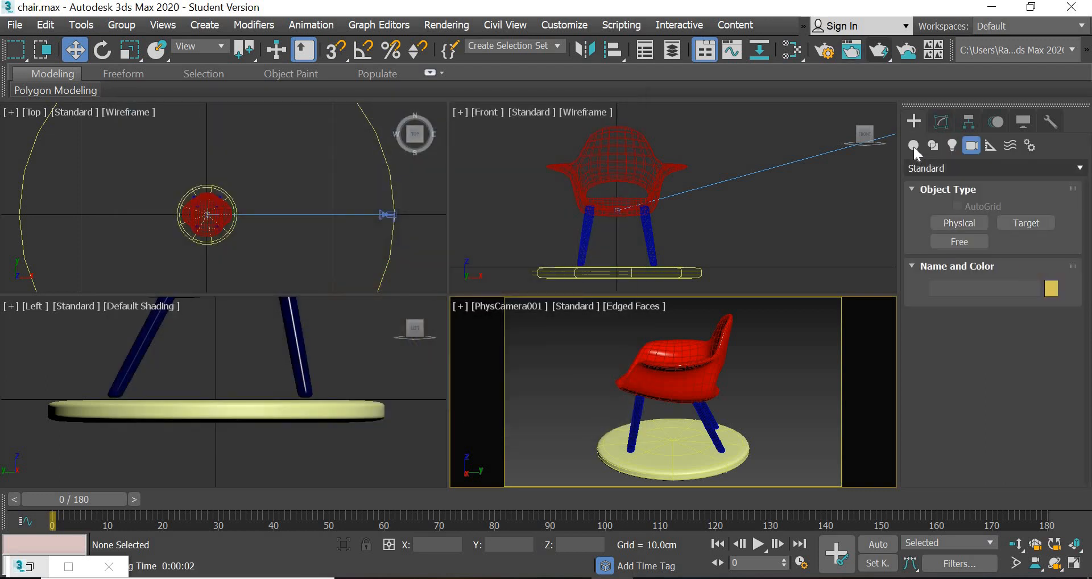
{"action": "left_click", "coordinate": [914, 145]}
{"action": "left_click", "coordinate": [1026, 260]}
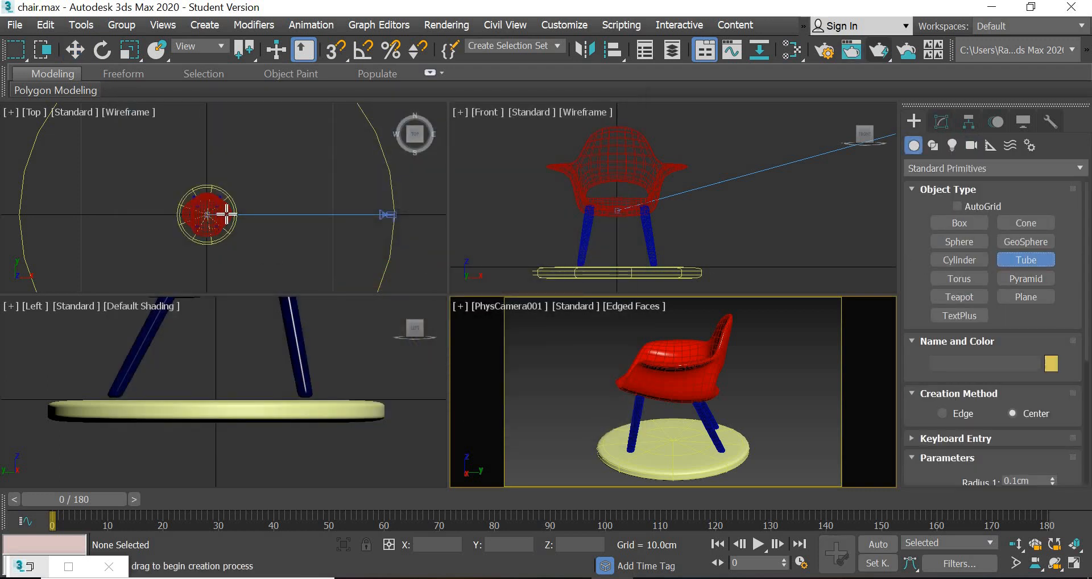
{"action": "scroll", "coordinate": [225, 216], "scroll_direction": "down", "scroll_amount": 3}
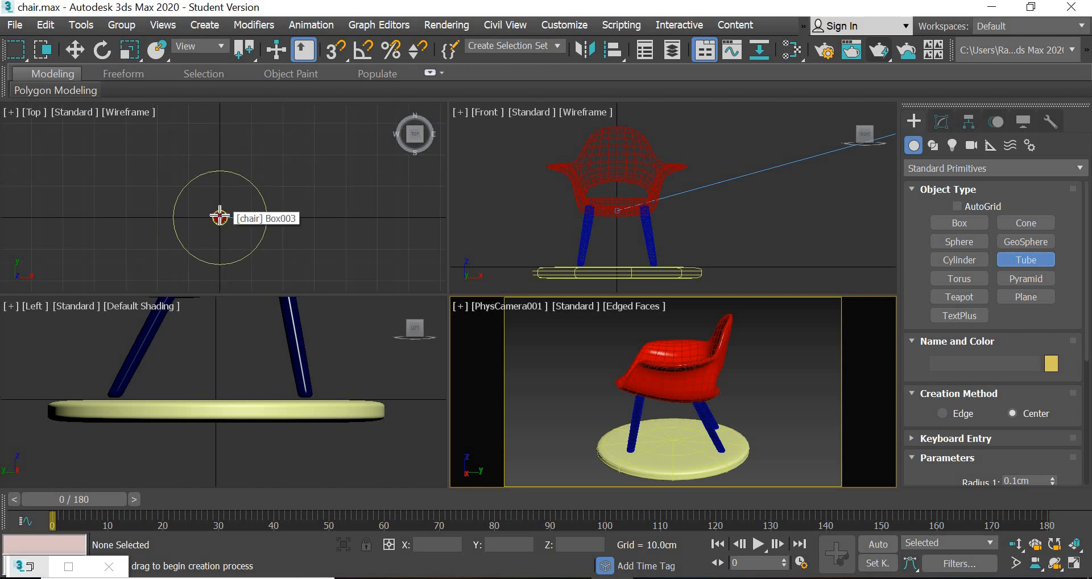
{"action": "left_click_drag", "start_coordinate": [223, 218], "coordinate": [270, 262]}
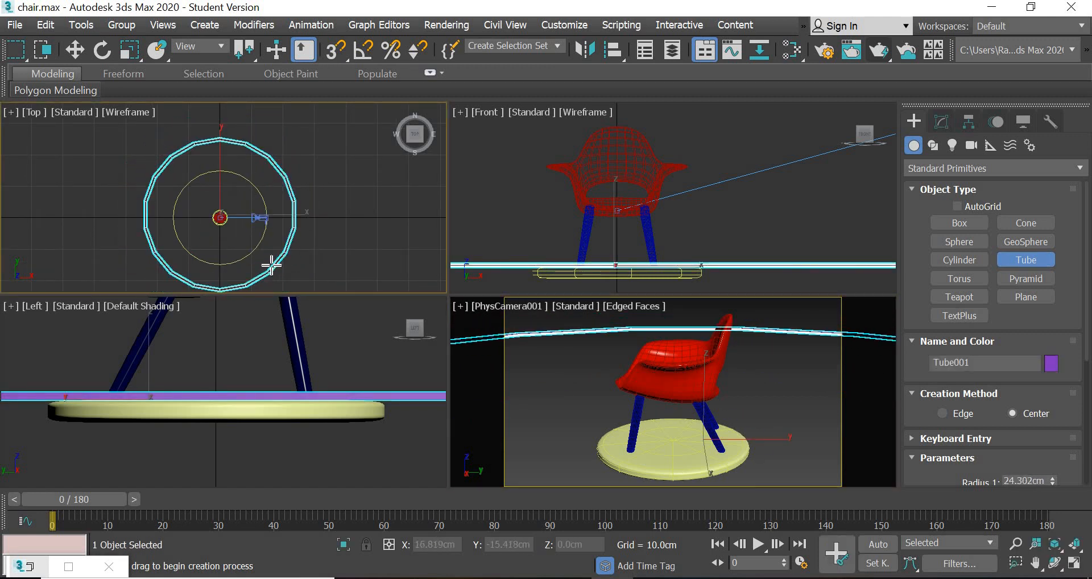
{"action": "left_click", "coordinate": [276, 227]}
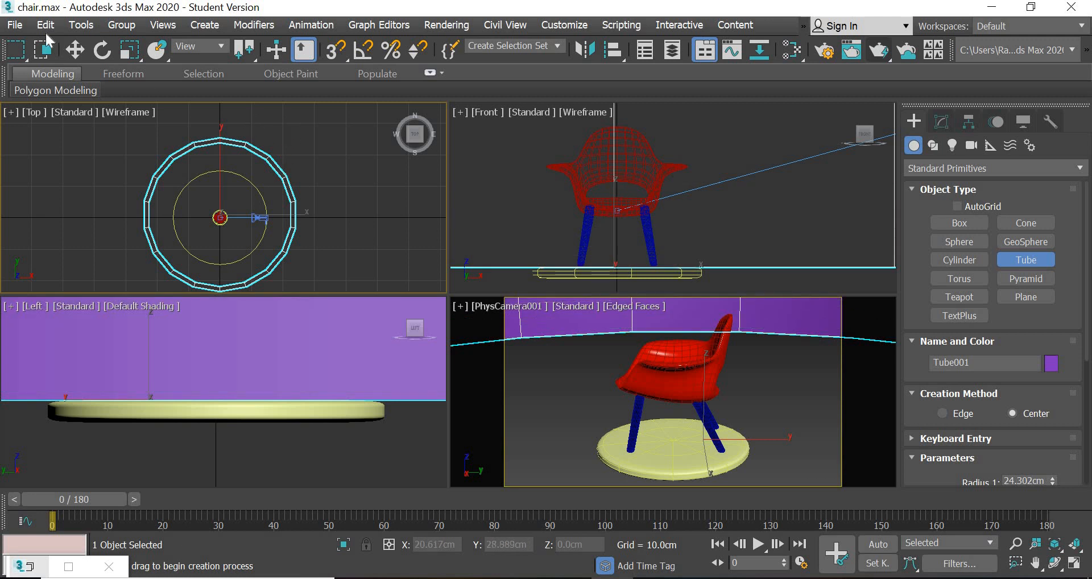
- Move the tube down in the Front view to a Z position of about -13.5 cm so it surrounds the chair
{"action": "left_click", "coordinate": [74, 50]}
{"action": "scroll", "coordinate": [587, 199], "scroll_direction": "down", "scroll_amount": 9}
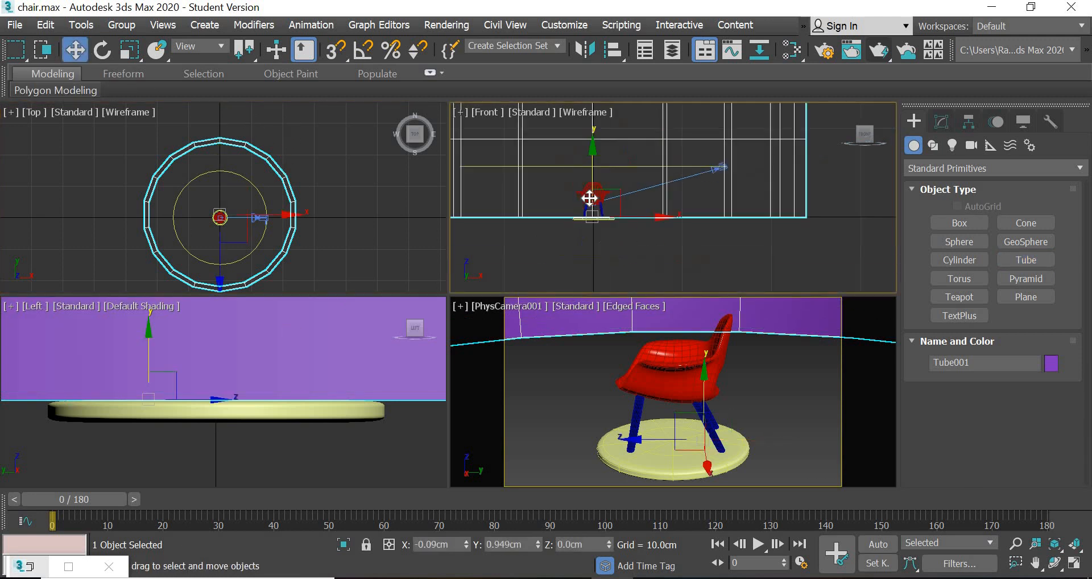
{"action": "left_click_drag", "start_coordinate": [592, 145], "coordinate": [597, 202]}
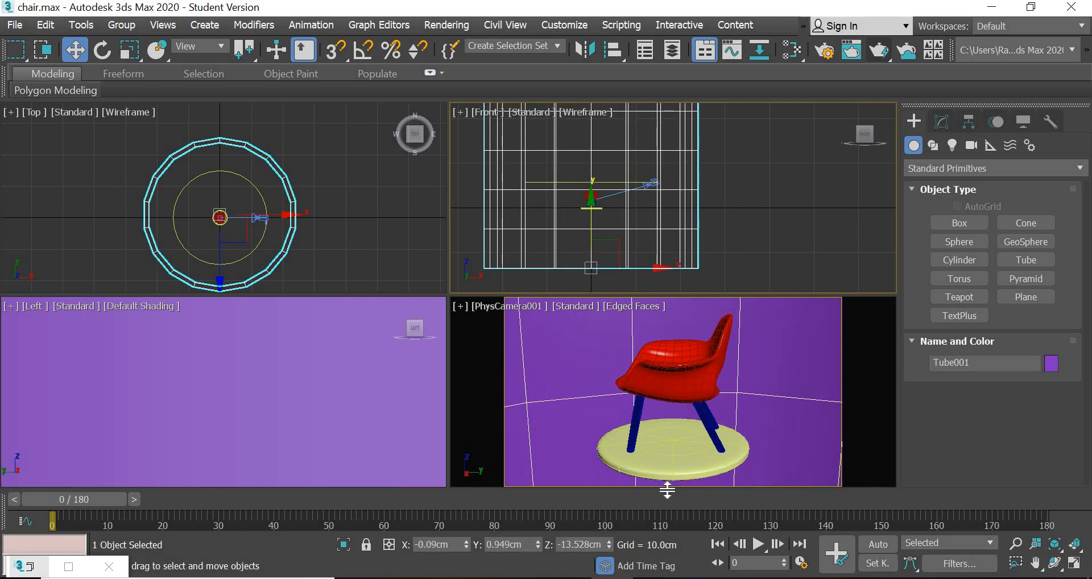
- Reduce the tube's height to about 18.5 cm
{"action": "left_click", "coordinate": [939, 124]}
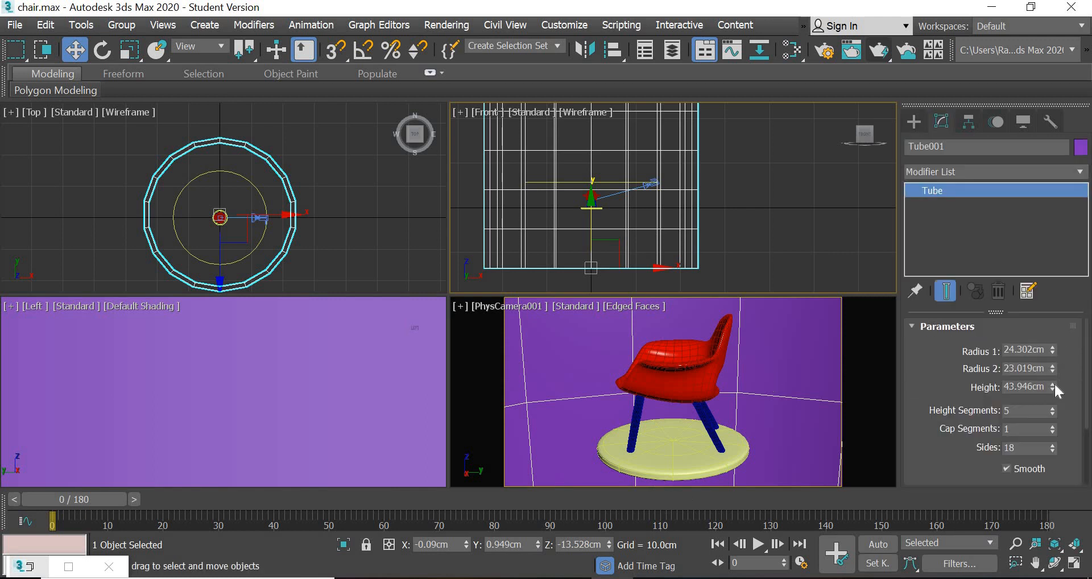
{"action": "left_click_drag", "start_coordinate": [1055, 394], "coordinate": [1063, 424]}
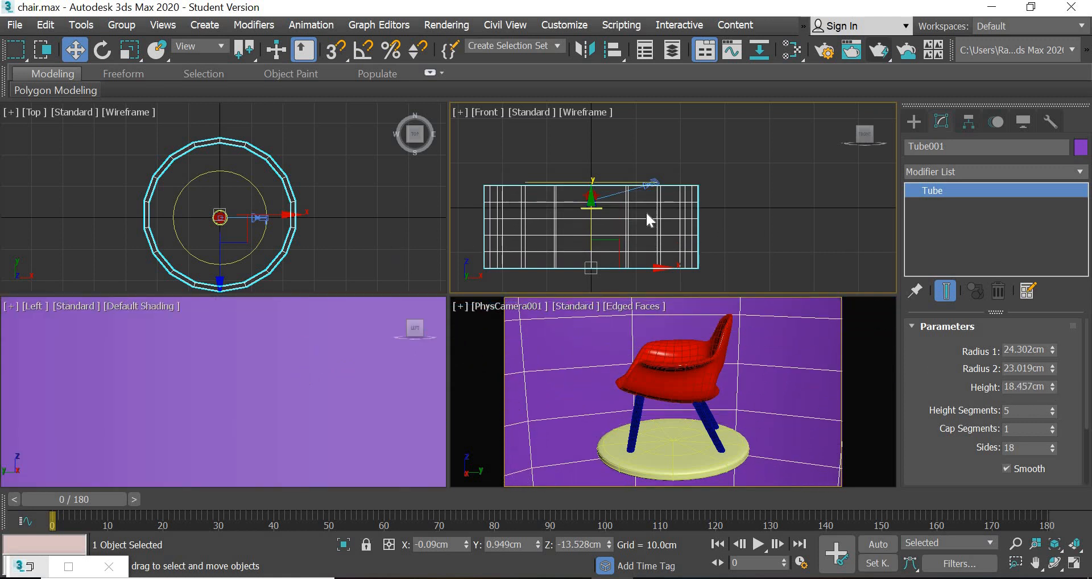
{"action": "scroll", "coordinate": [342, 244], "scroll_direction": "down", "scroll_amount": 6}
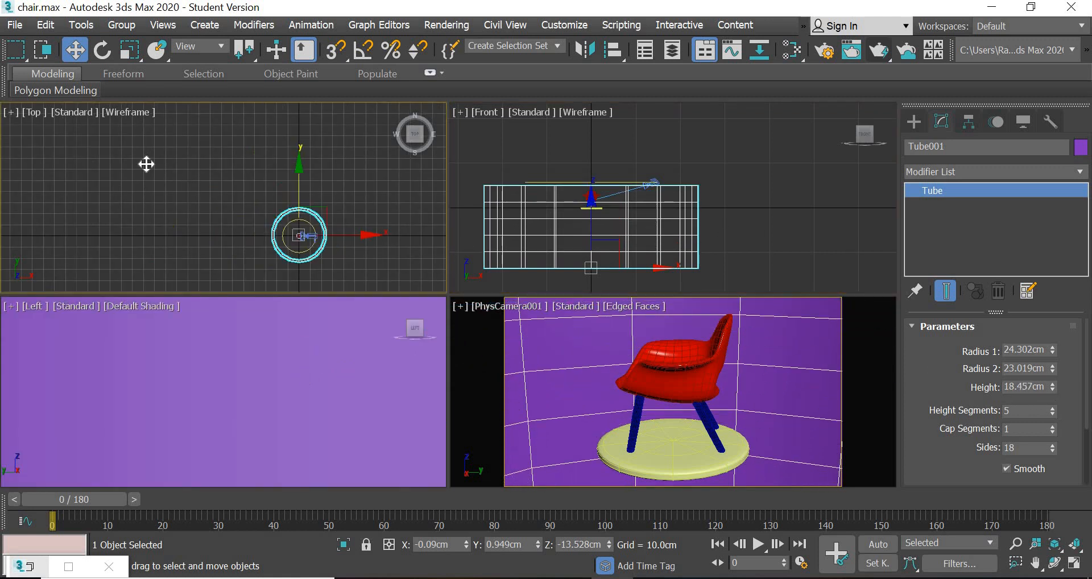
{"action": "middle_click_drag", "start_coordinate": [410, 245], "coordinate": [272, 192]}
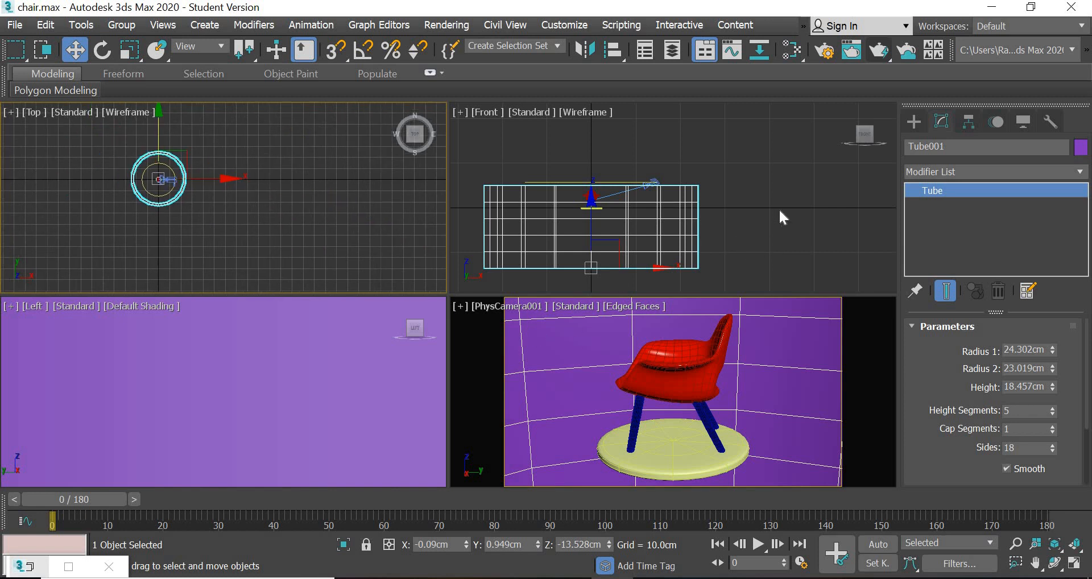
- Create a Standard material in the Slate Material Editor and assign it to the selected tube
{"action": "key", "text": "m"}
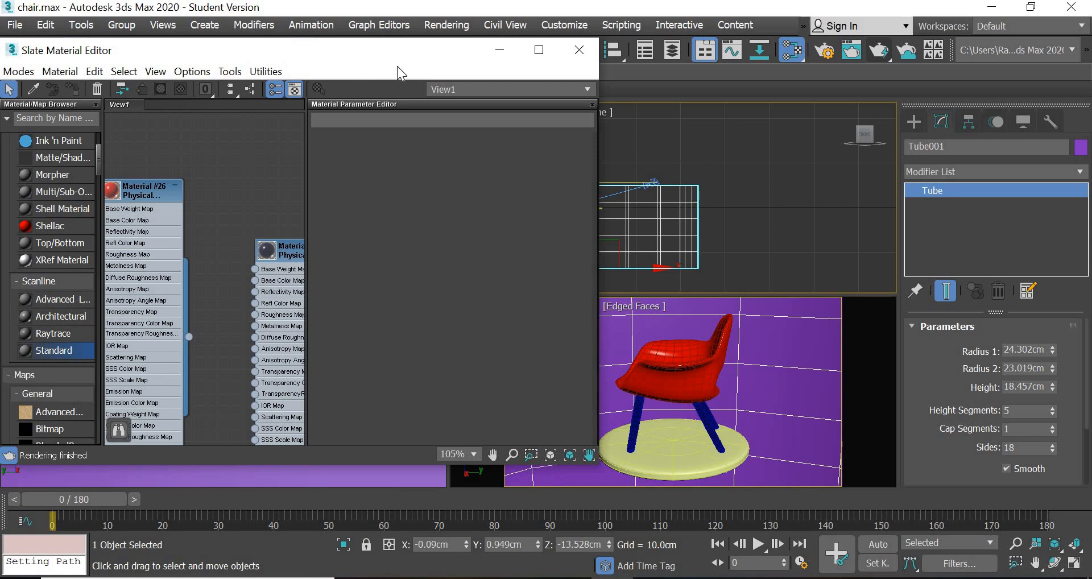
{"action": "left_click_drag", "start_coordinate": [397, 61], "coordinate": [493, 72]}
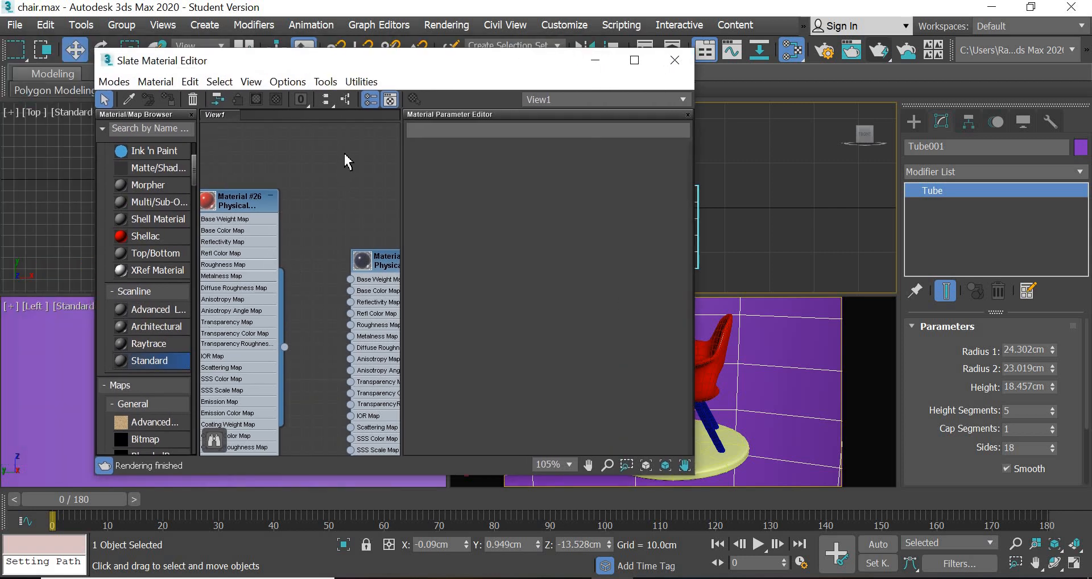
{"action": "left_click_drag", "start_coordinate": [345, 155], "coordinate": [344, 155]}
{"action": "right_click", "coordinate": [344, 153]}
{"action": "left_click", "coordinate": [380, 158]}
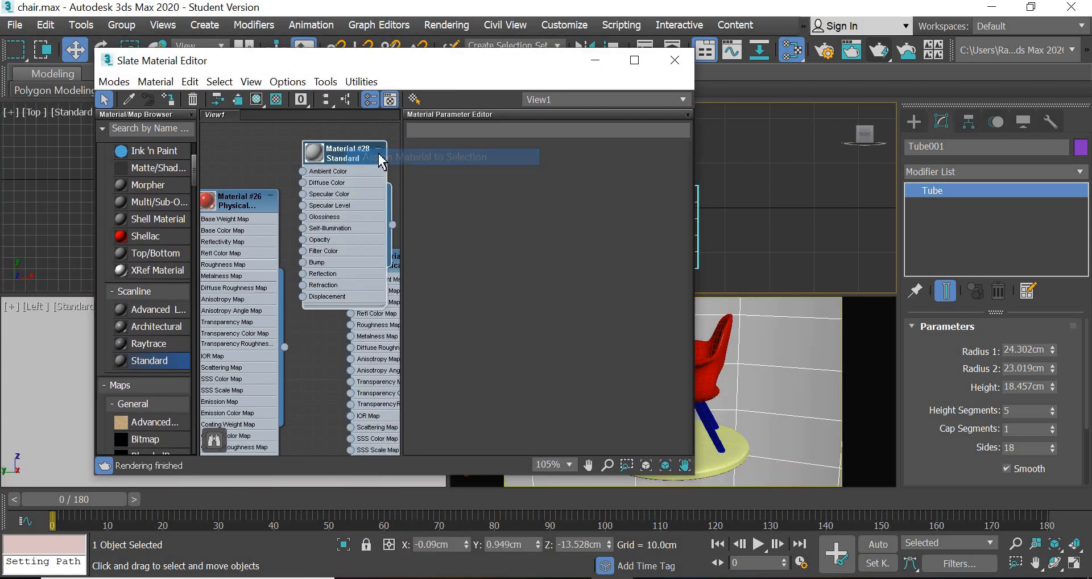
- Connect a Gradient map to the new material's Diffuse Color and show the shaded material in the viewport
{"action": "left_click_drag", "start_coordinate": [253, 196], "coordinate": [264, 339]}
{"action": "scroll", "coordinate": [302, 182], "scroll_direction": "up", "scroll_amount": 2}
{"action": "left_click_drag", "start_coordinate": [302, 183], "coordinate": [236, 189]}
{"action": "mouse_move", "coordinate": [342, 198]}
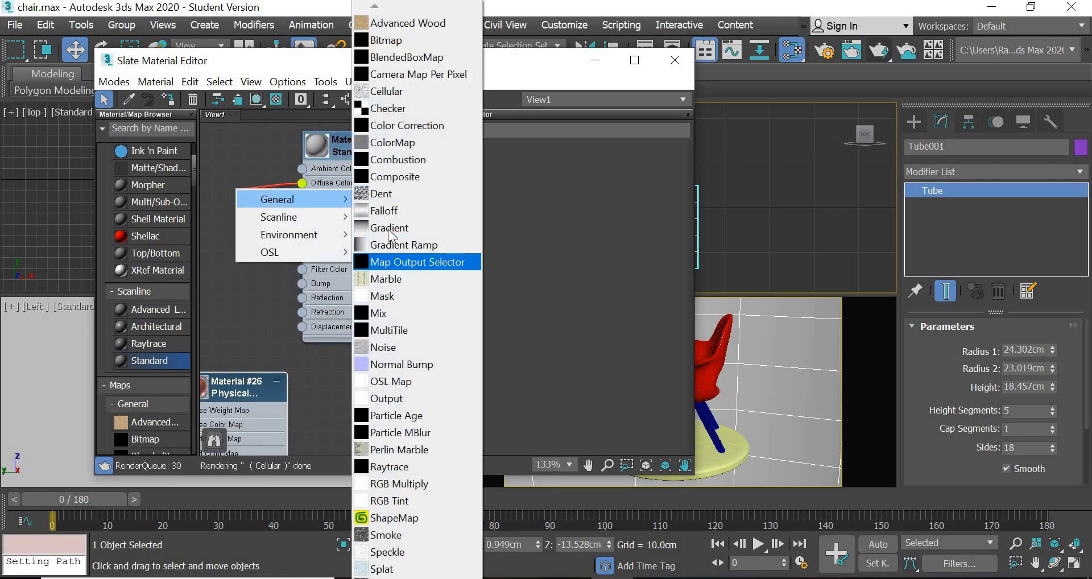
{"action": "left_click", "coordinate": [388, 228]}
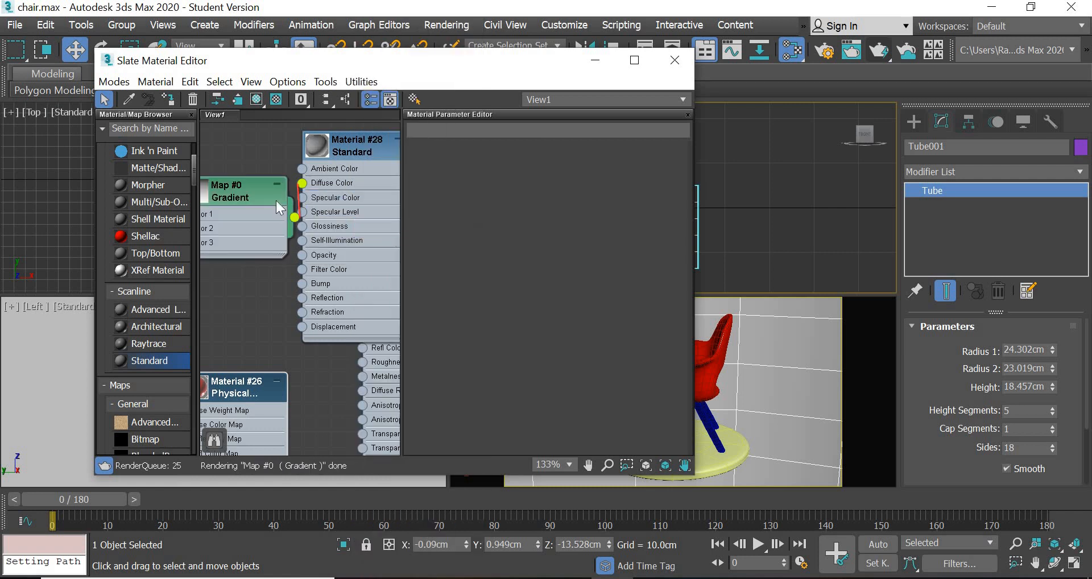
{"action": "right_click", "coordinate": [349, 136]}
{"action": "left_click", "coordinate": [412, 338]}
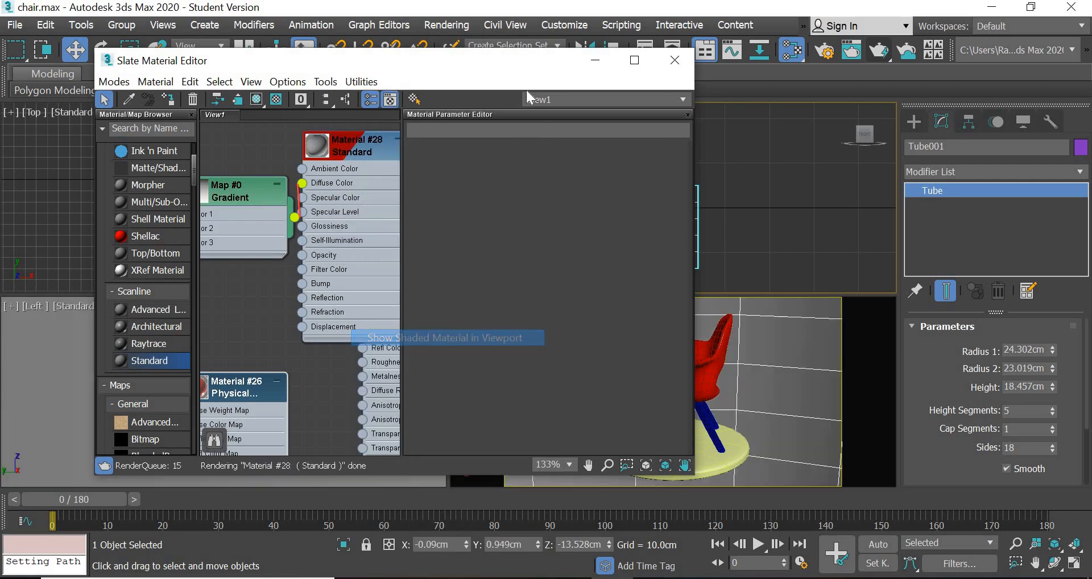
- Move the material editor aside, test-render the active Front view and close the rendered image
{"action": "left_click_drag", "start_coordinate": [523, 62], "coordinate": [196, 63]}
{"action": "left_click", "coordinate": [883, 52]}
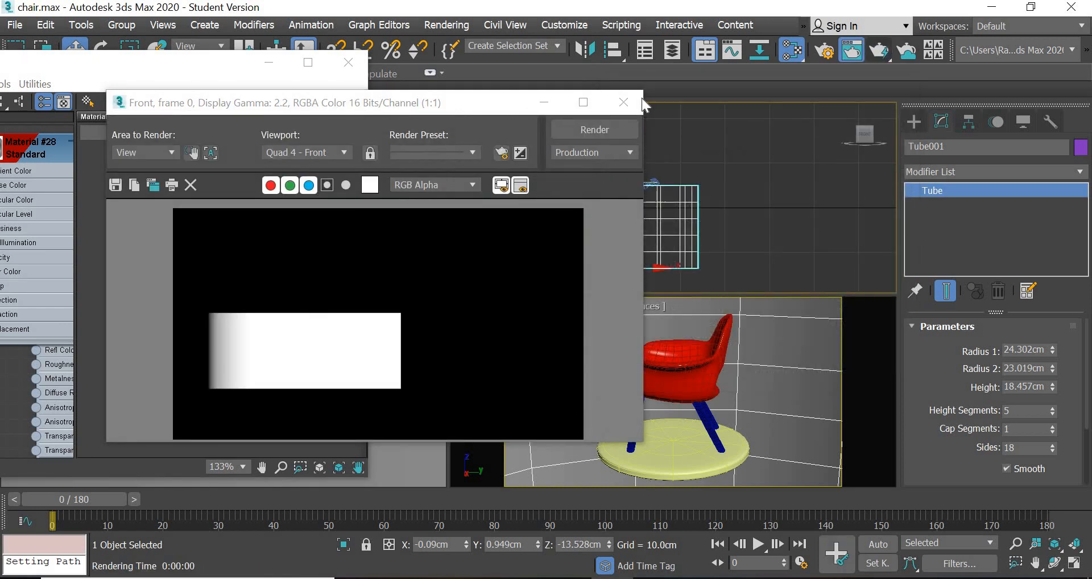
{"action": "left_click", "coordinate": [641, 102]}
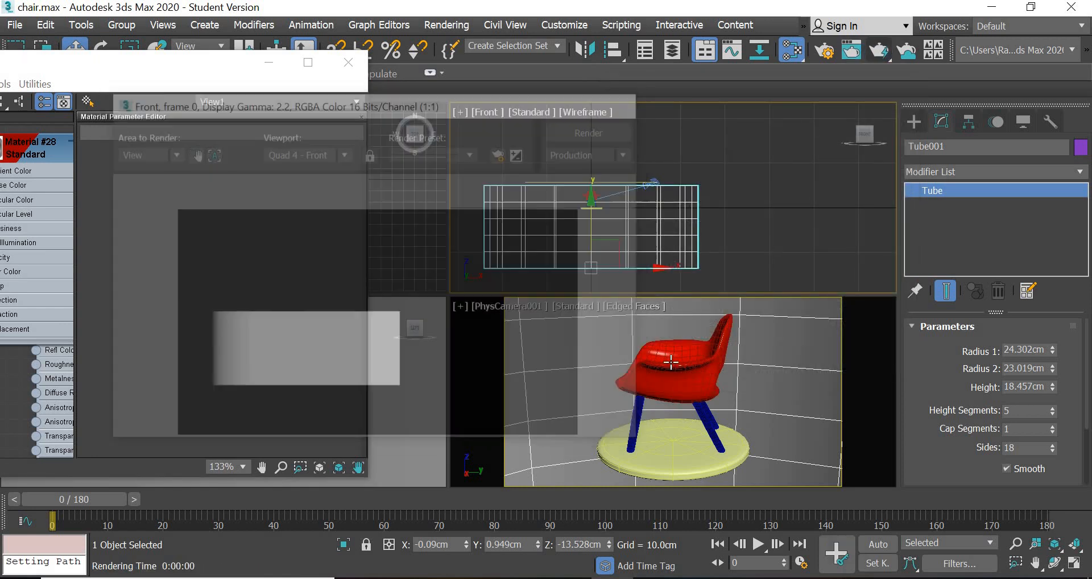
- Test-render the physical camera view, then close the rendered image and the material editor
{"action": "left_click", "coordinate": [880, 51]}
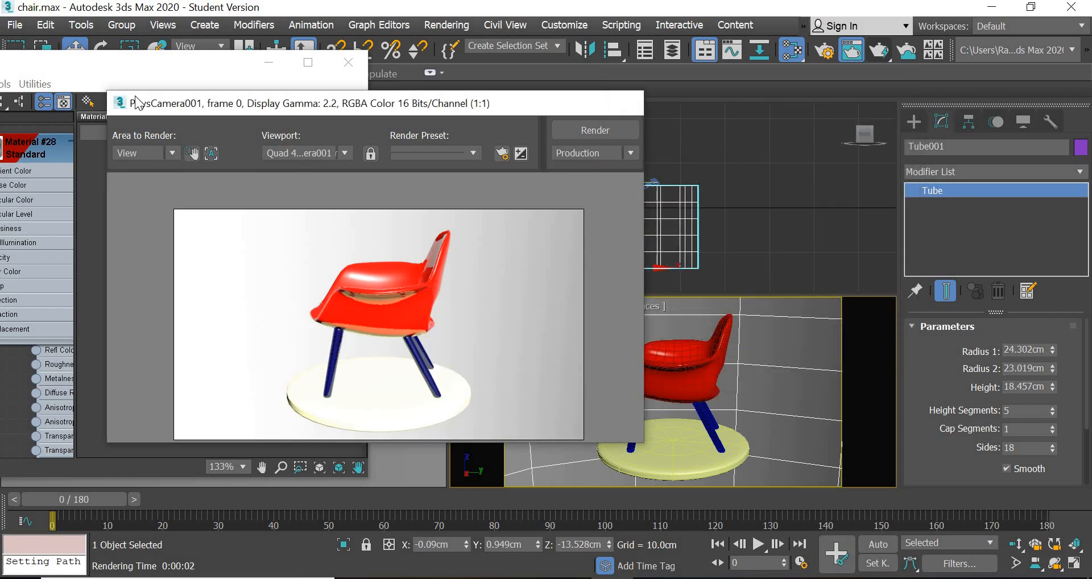
{"action": "left_click", "coordinate": [624, 103]}
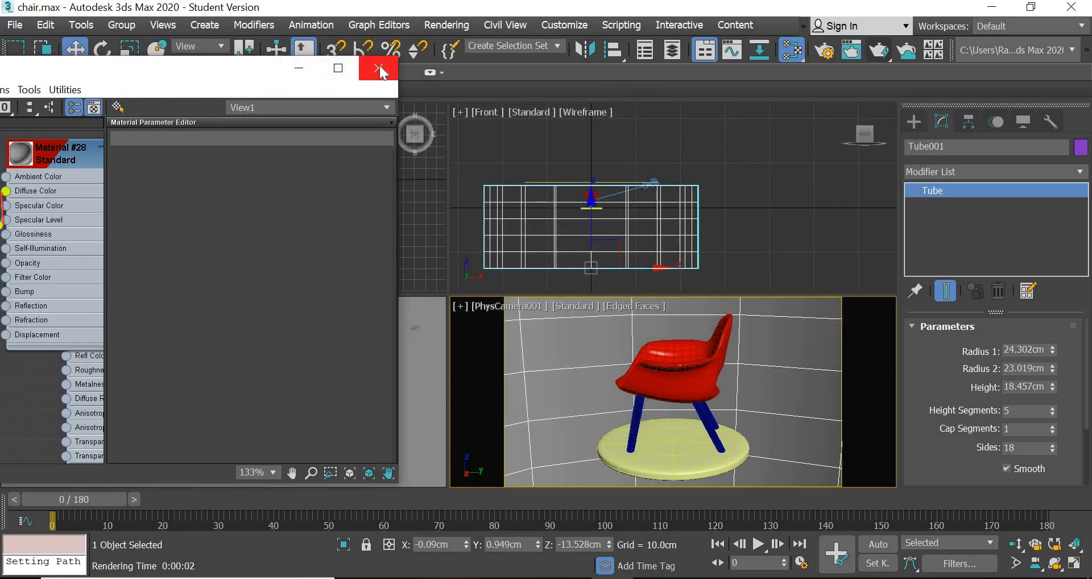
{"action": "left_click", "coordinate": [379, 65]}
- Apply a UVW Map modifier with Cylindrical mapping to the tube and test-render the camera view
{"action": "left_click", "coordinate": [1039, 173]}
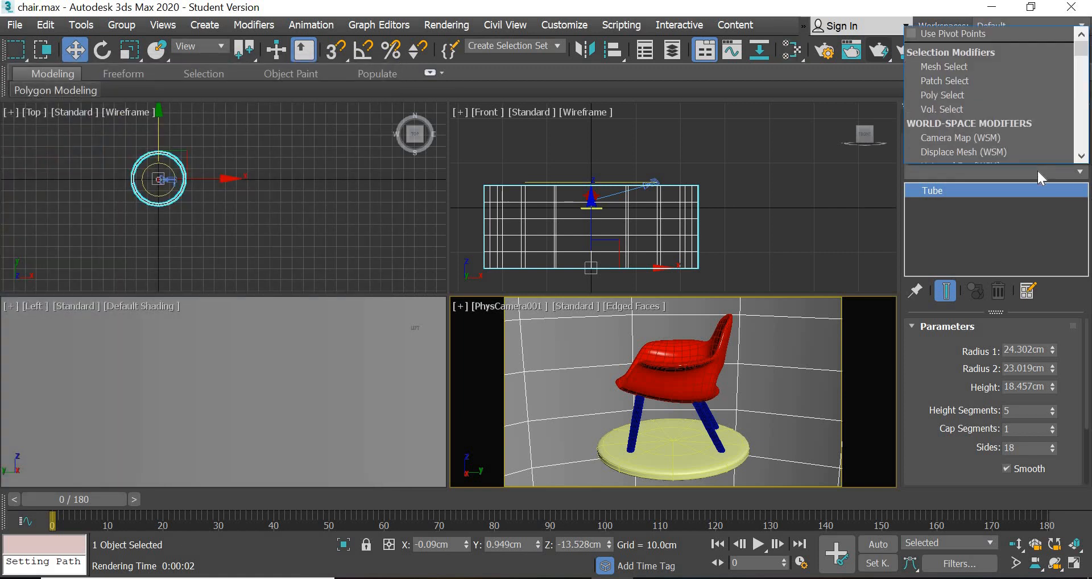
{"action": "key", "text": "u"}
{"action": "scroll", "coordinate": [994, 90], "scroll_direction": "down", "scroll_amount": 1}
{"action": "key", "text": "u"}
{"action": "key", "text": "u"}
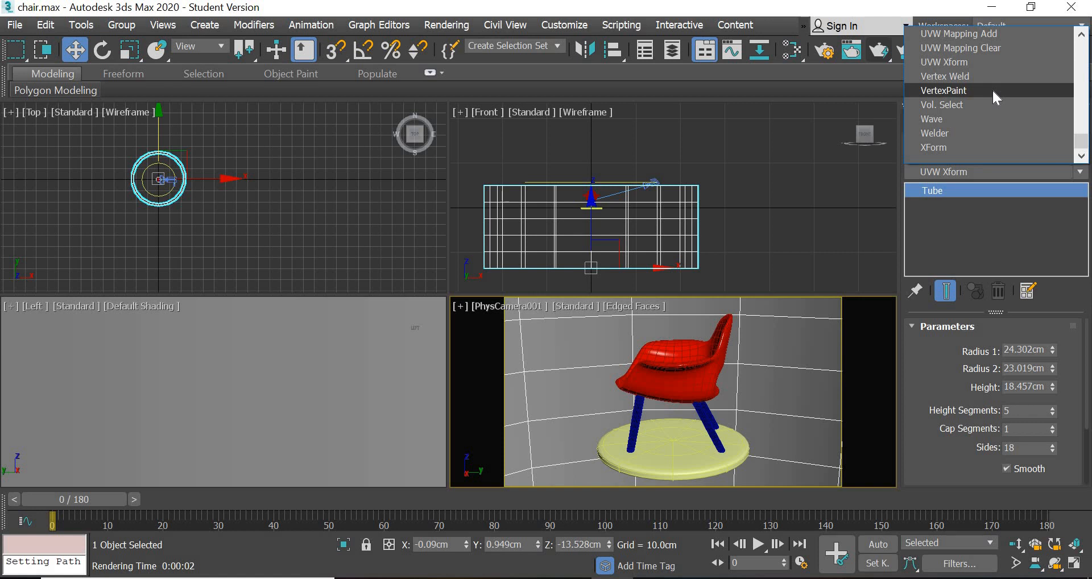
{"action": "scroll", "coordinate": [995, 96], "scroll_direction": "up", "scroll_amount": 1}
{"action": "left_click", "coordinate": [974, 62]}
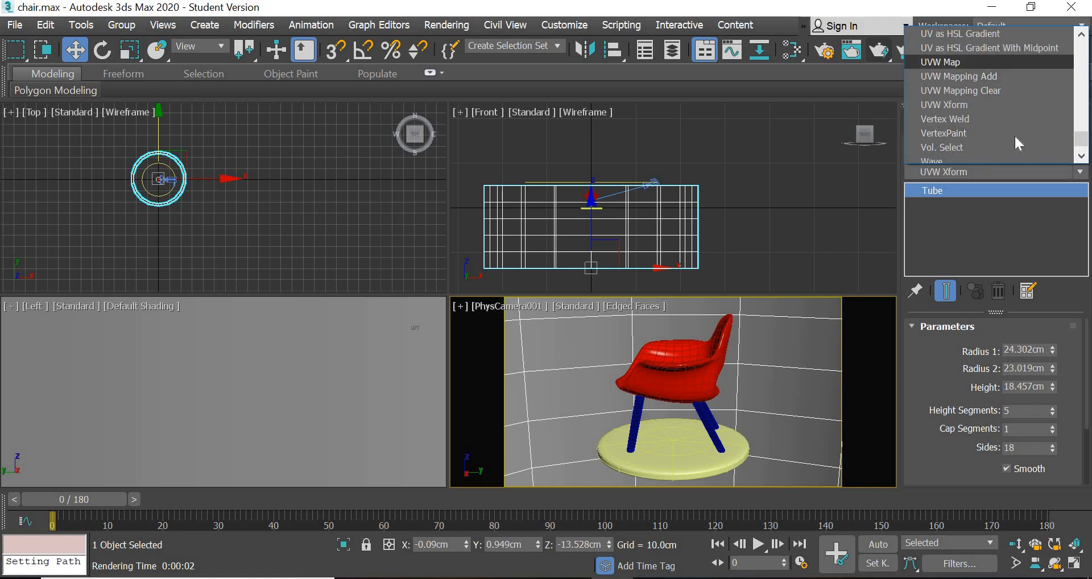
{"action": "left_click", "coordinate": [1002, 380]}
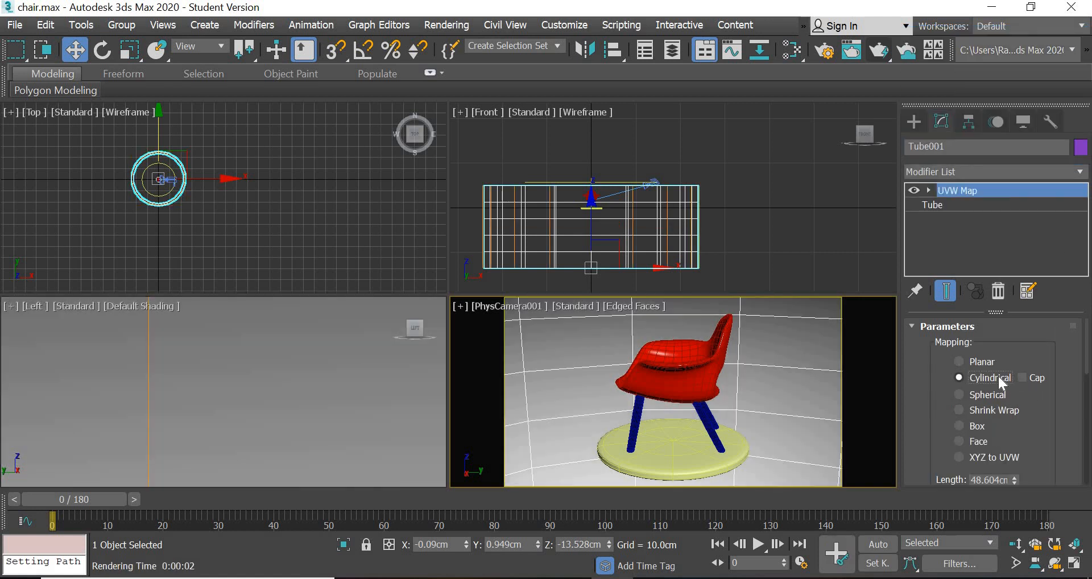
{"action": "left_click", "coordinate": [889, 53]}
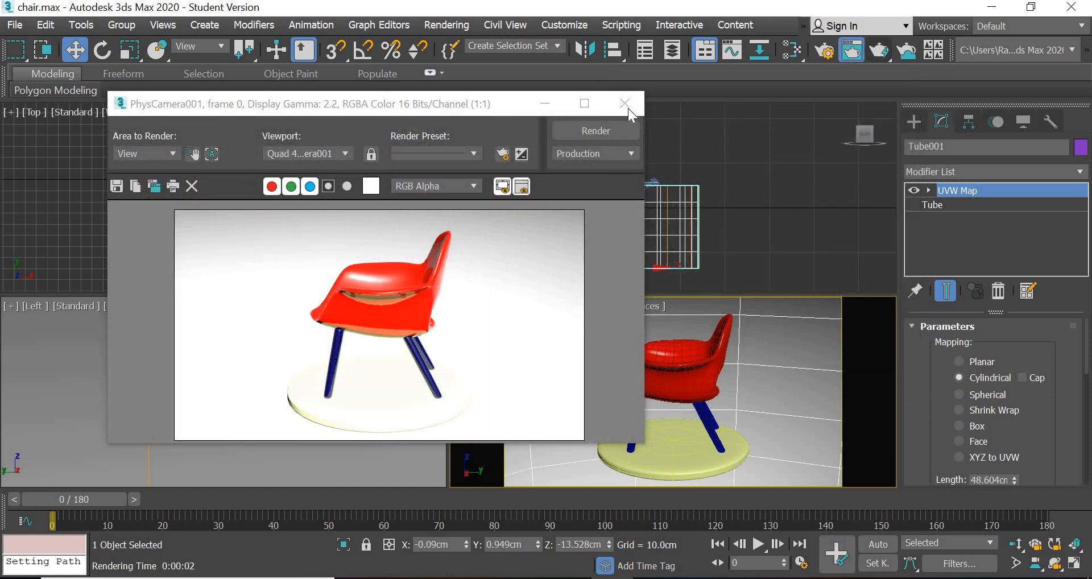
{"action": "left_click", "coordinate": [626, 104]}
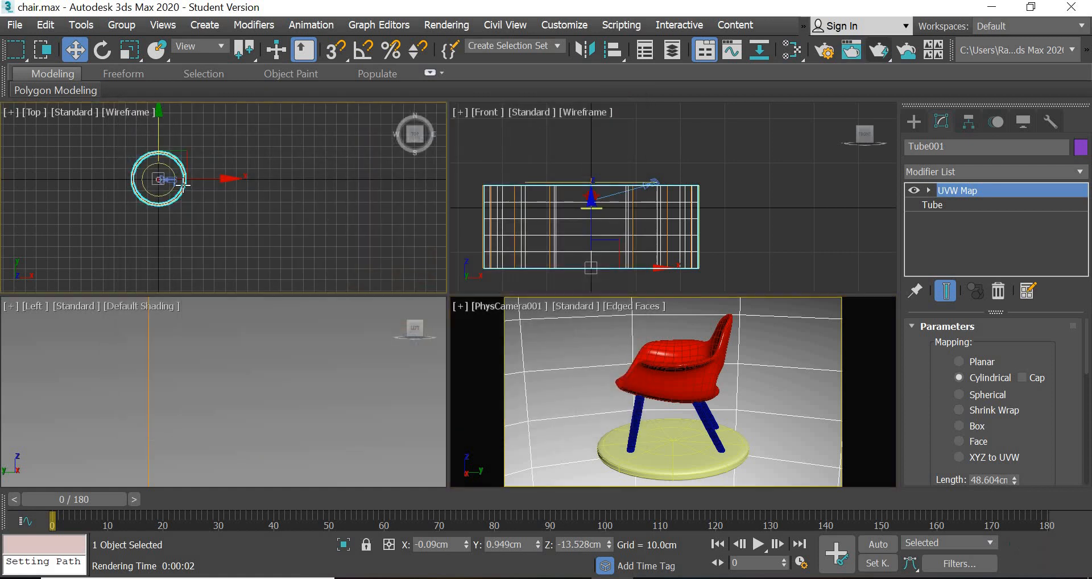
- Deselect the tube and scrub the timeline to frame 135
{"action": "scroll", "coordinate": [180, 185], "scroll_direction": "up", "scroll_amount": 6}
{"action": "middle_click_drag", "start_coordinate": [292, 178], "coordinate": [382, 235]}
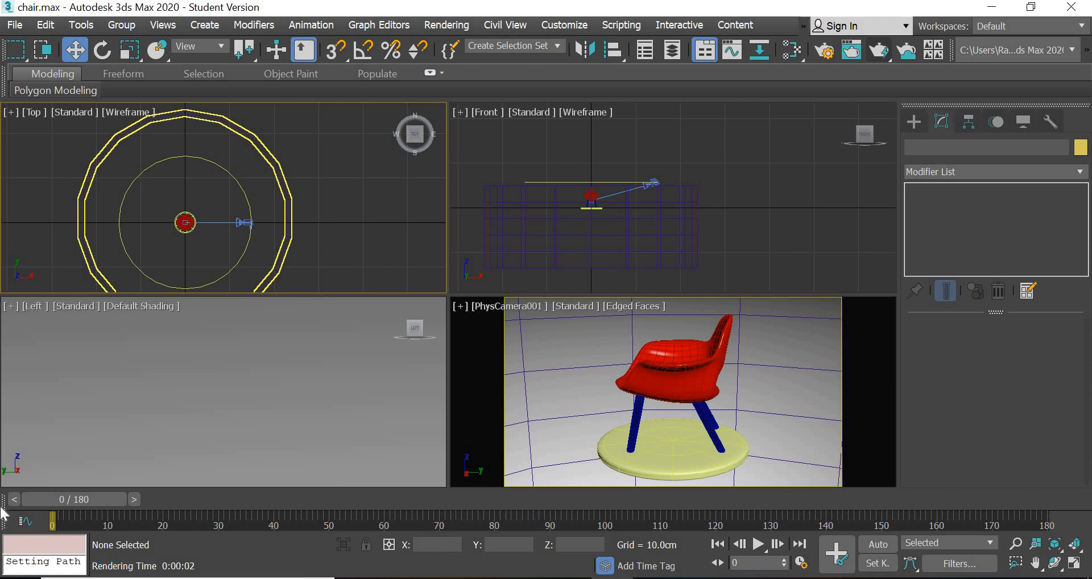
{"action": "left_click_drag", "start_coordinate": [296, 504], "coordinate": [775, 536]}
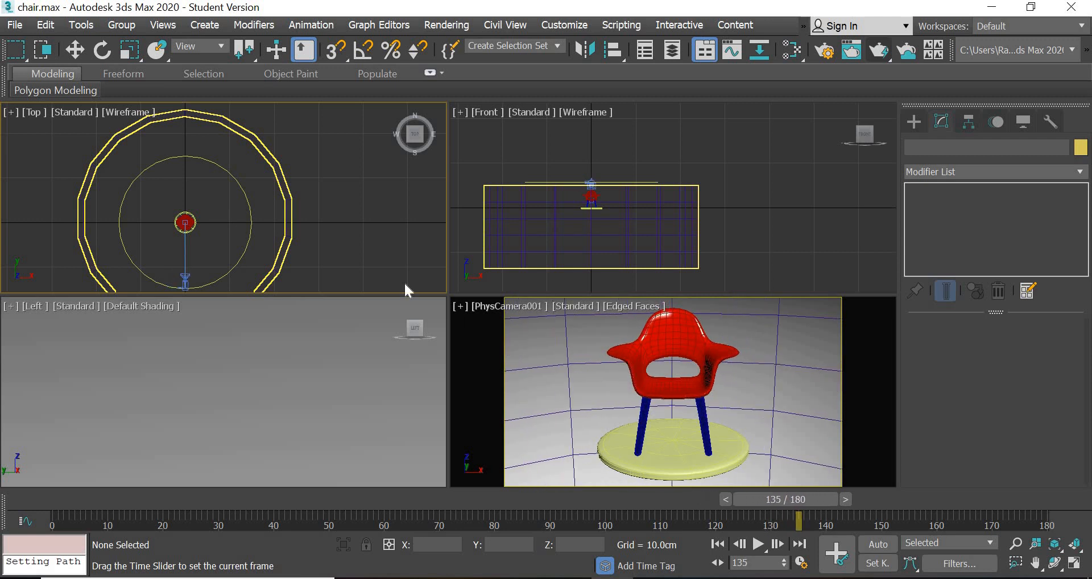
- Create a Standard Target Direct light in the Top view, aimed at the chair from about 13.6 cm away
{"action": "key", "text": "w"}
{"action": "middle_click_drag", "start_coordinate": [307, 185], "coordinate": [334, 140]}
{"action": "scroll", "coordinate": [216, 204], "scroll_direction": "up", "scroll_amount": 3}
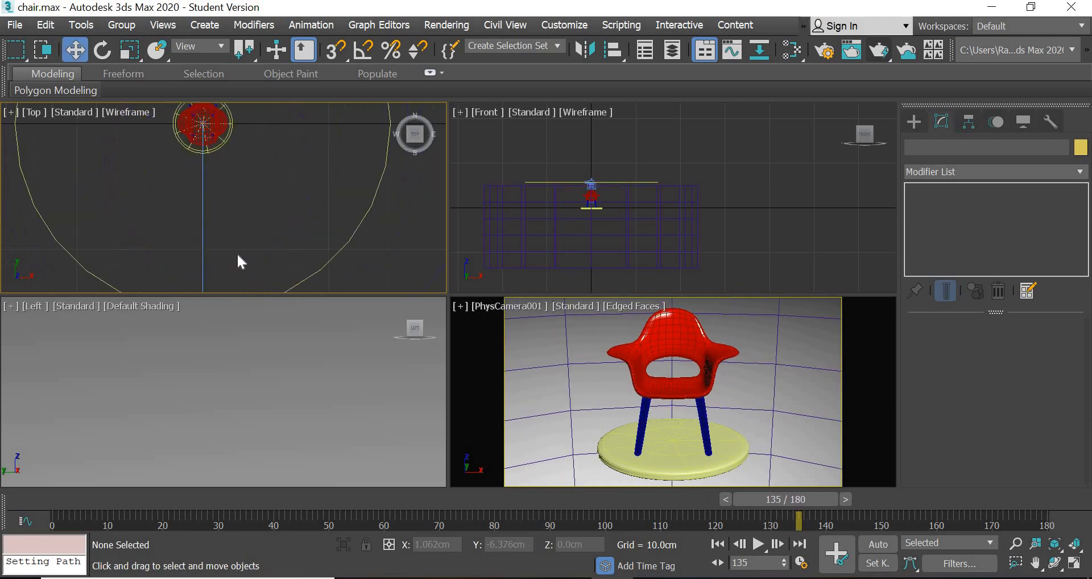
{"action": "middle_click_drag", "start_coordinate": [237, 252], "coordinate": [281, 212]}
{"action": "scroll", "coordinate": [290, 157], "scroll_direction": "down", "scroll_amount": 2}
{"action": "middle_click_drag", "start_coordinate": [290, 157], "coordinate": [282, 182]}
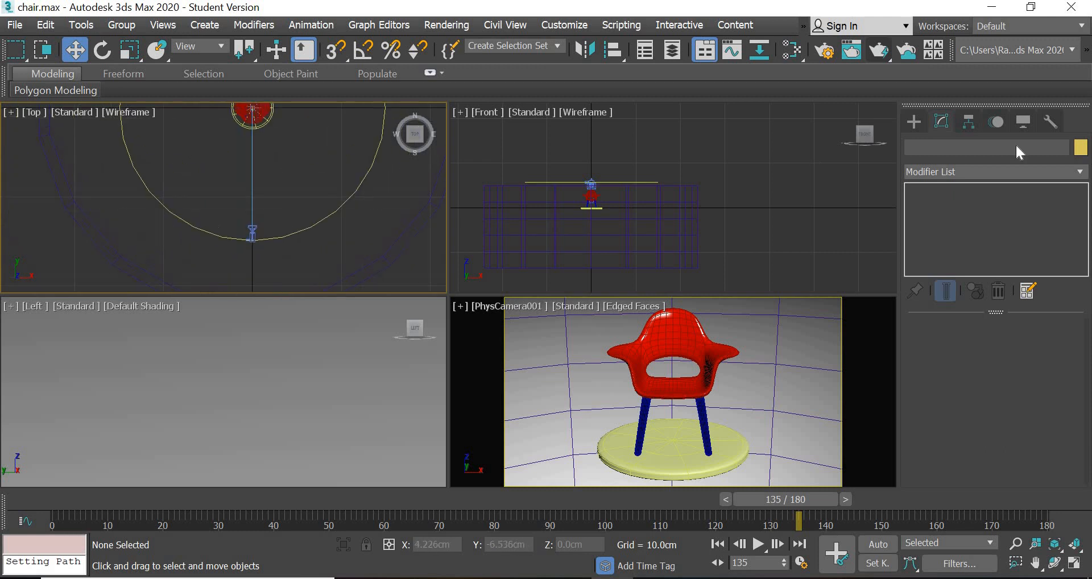
{"action": "left_click", "coordinate": [914, 121]}
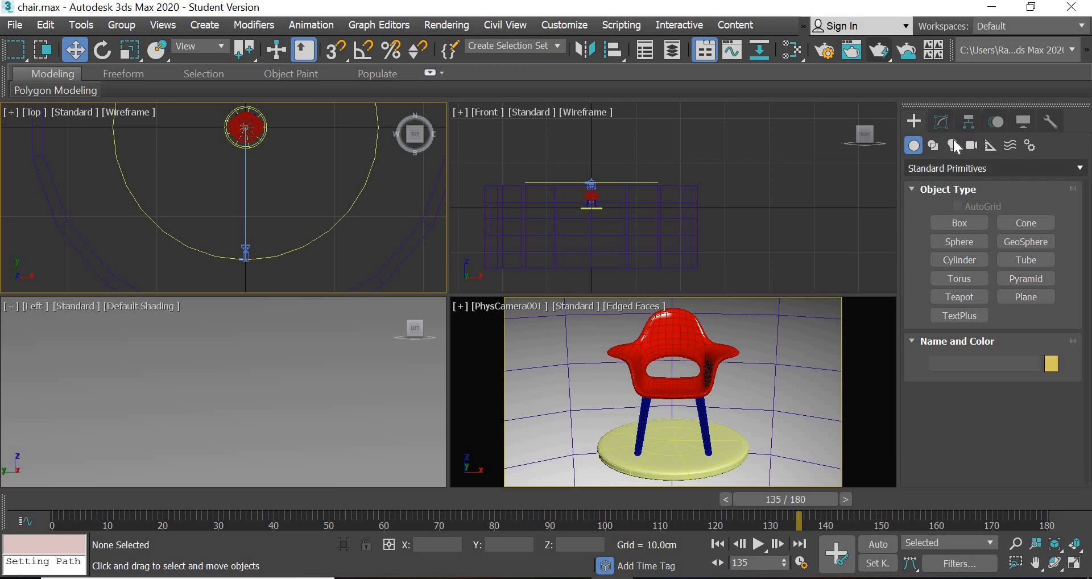
{"action": "left_click", "coordinate": [952, 145]}
{"action": "left_click", "coordinate": [951, 167]}
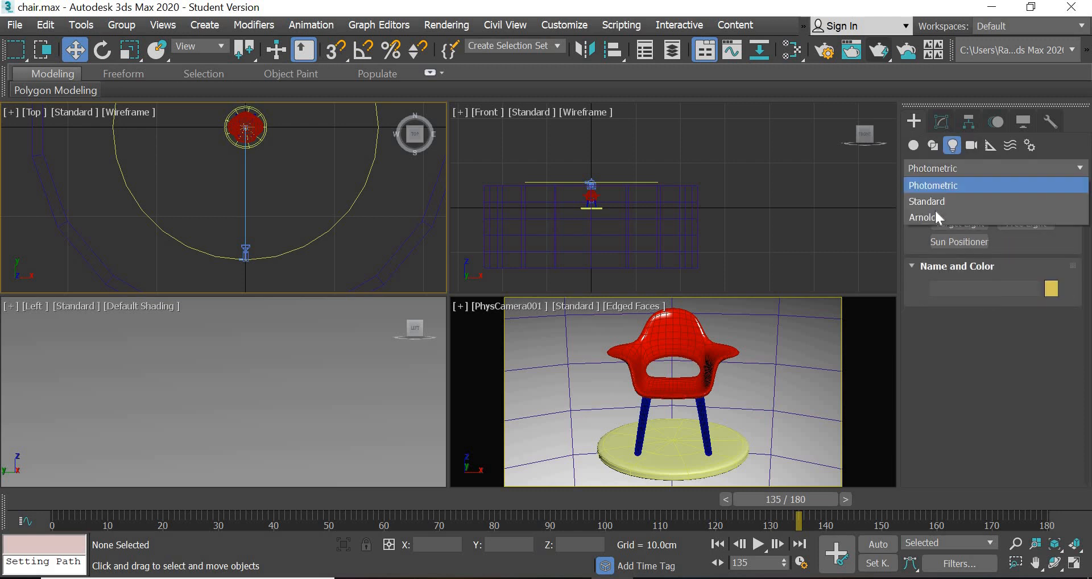
{"action": "left_click", "coordinate": [941, 200]}
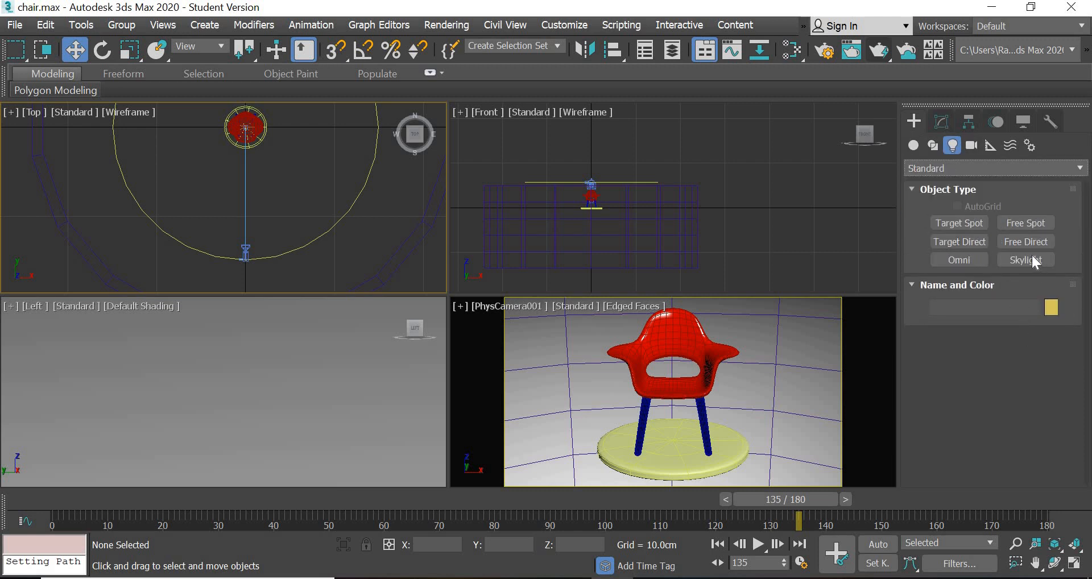
{"action": "left_click", "coordinate": [968, 241]}
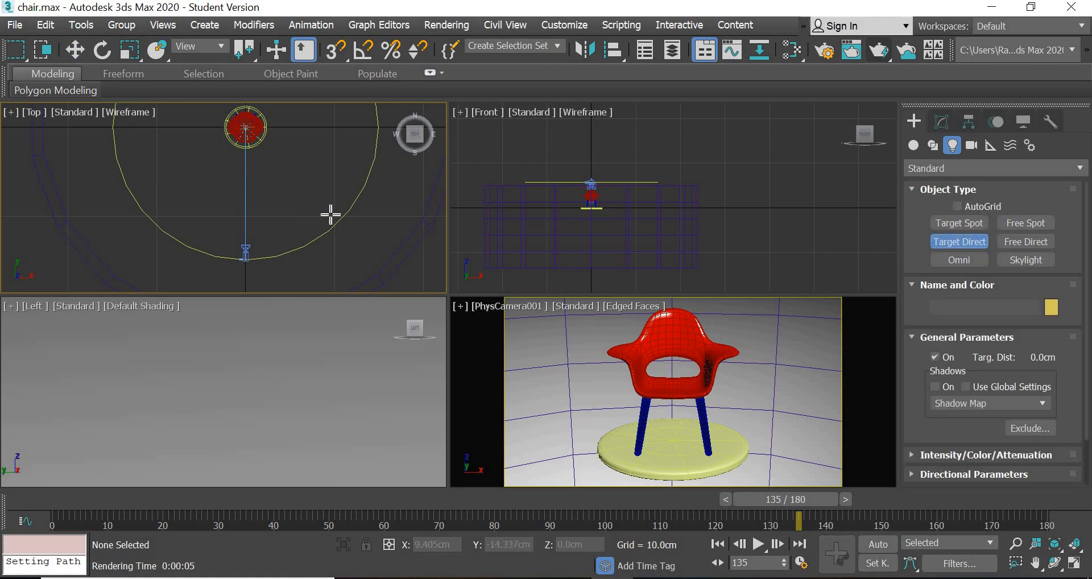
{"action": "left_click_drag", "start_coordinate": [312, 226], "coordinate": [244, 127]}
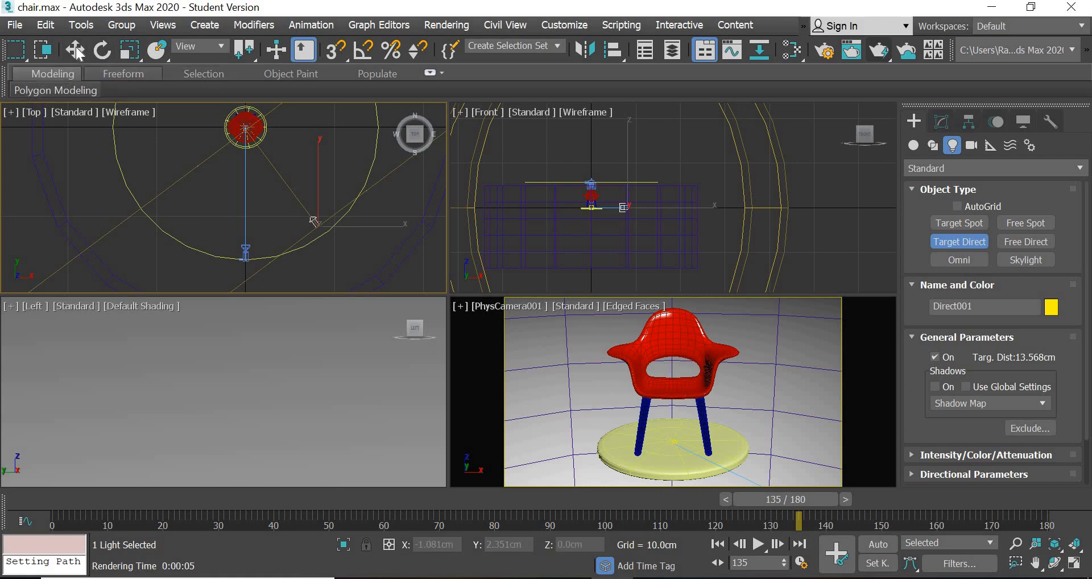
- Select the directional light's target and set its X and Y positions to 0 cm
{"action": "key", "text": "w"}
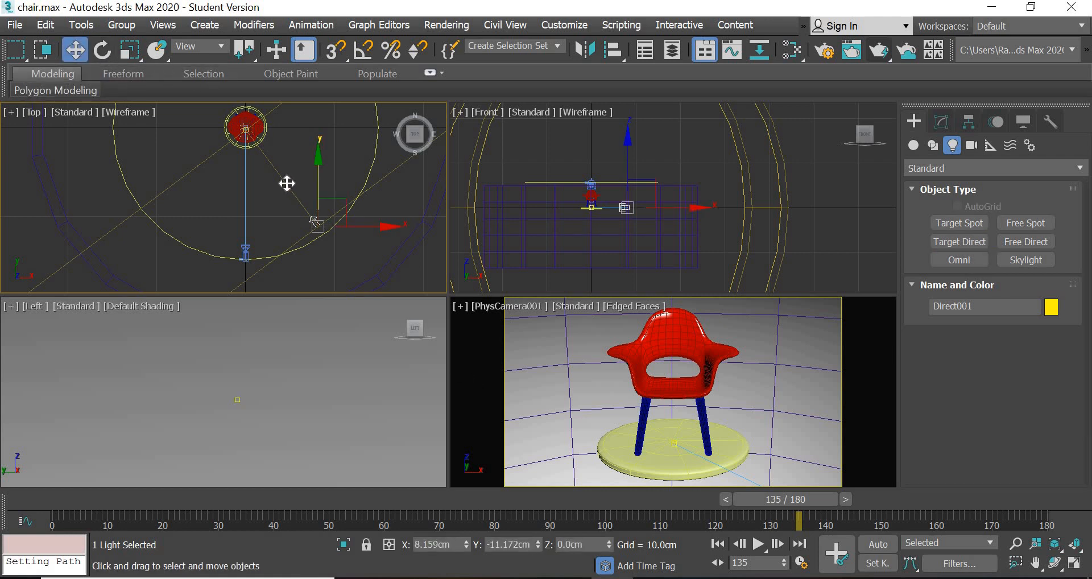
{"action": "left_click", "coordinate": [280, 173]}
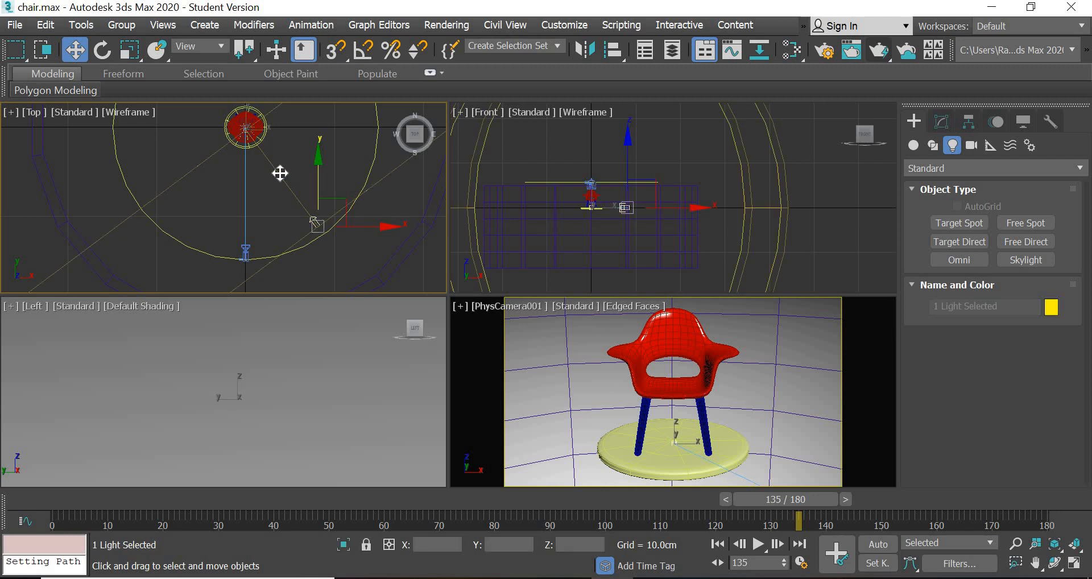
{"action": "left_click", "coordinate": [317, 227]}
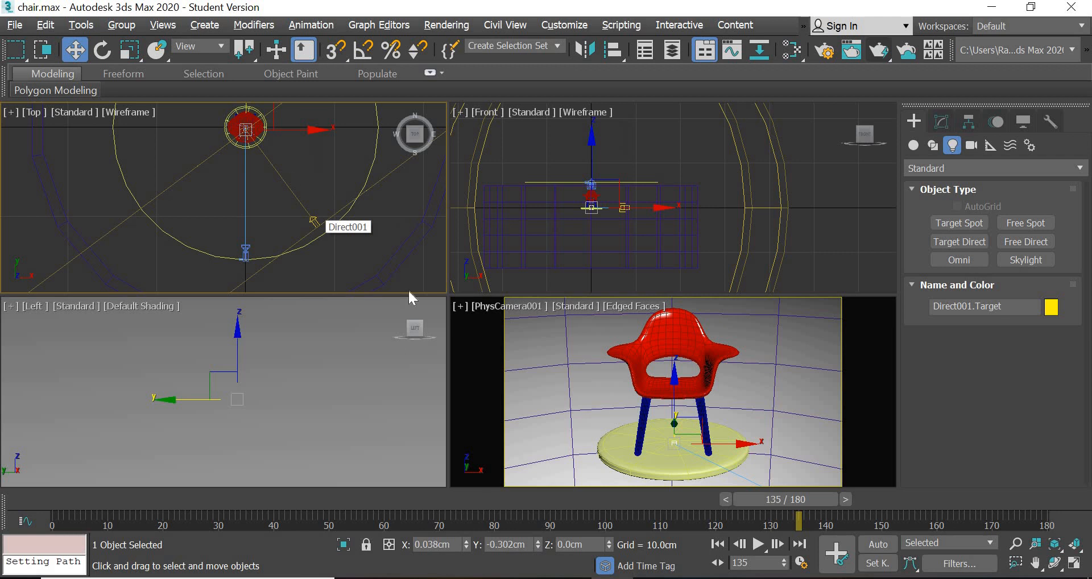
{"action": "right_click", "coordinate": [467, 546]}
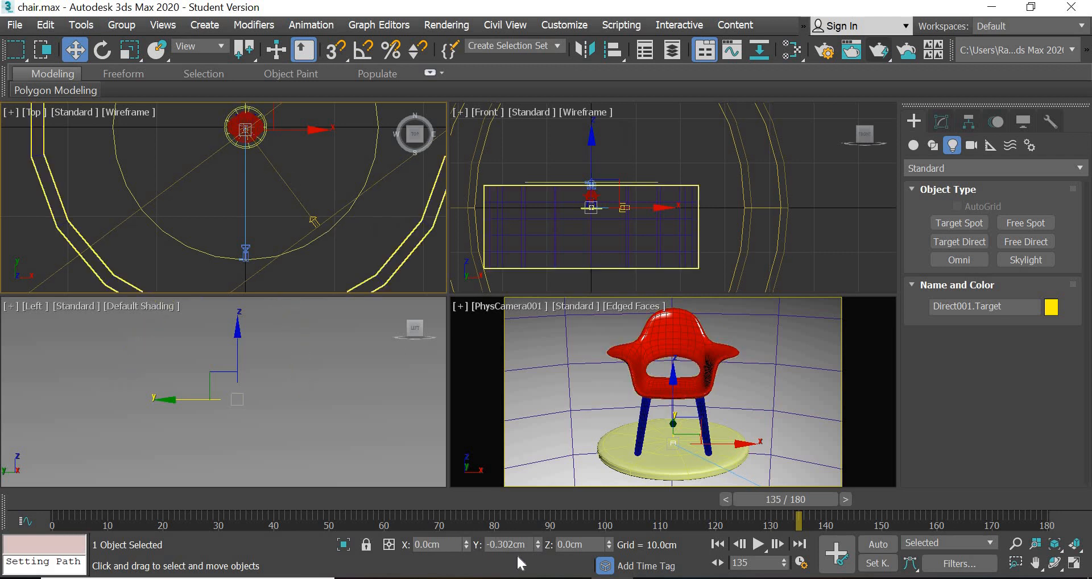
{"action": "right_click", "coordinate": [538, 544]}
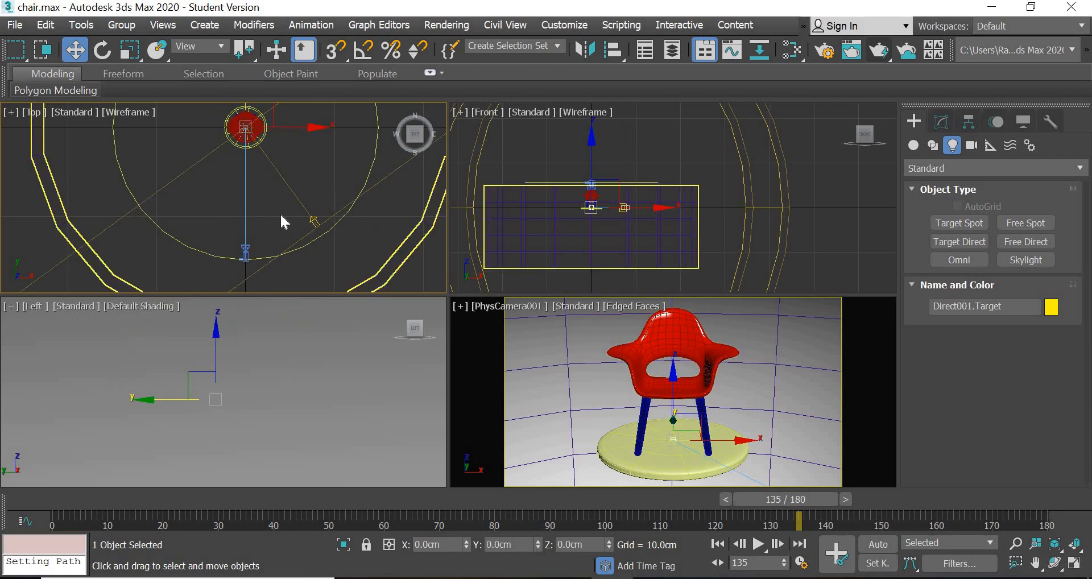
{"action": "left_click", "coordinate": [102, 51]}
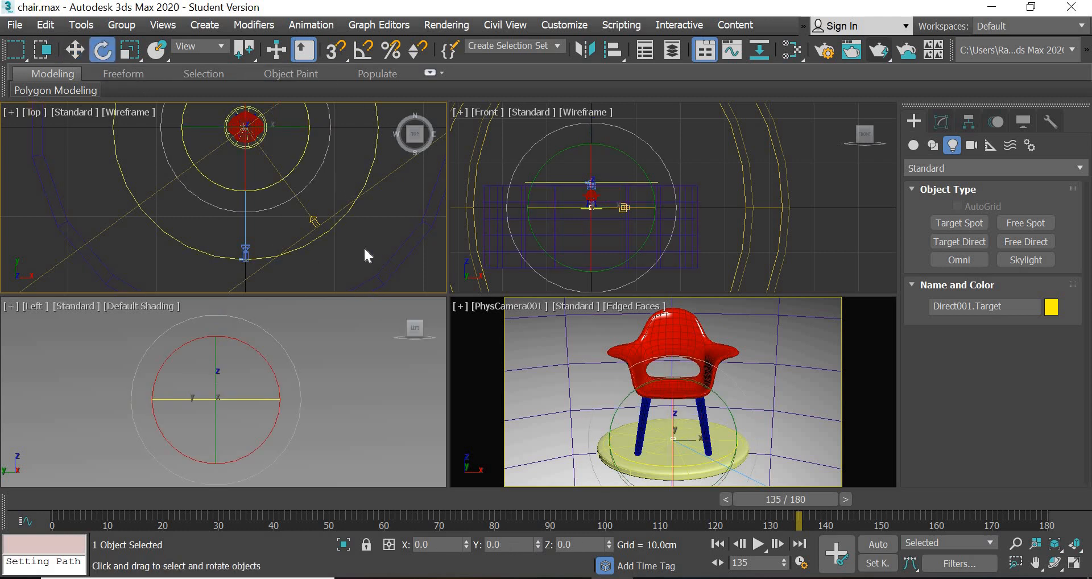
{"action": "middle_click_drag", "start_coordinate": [326, 218], "coordinate": [316, 215]}
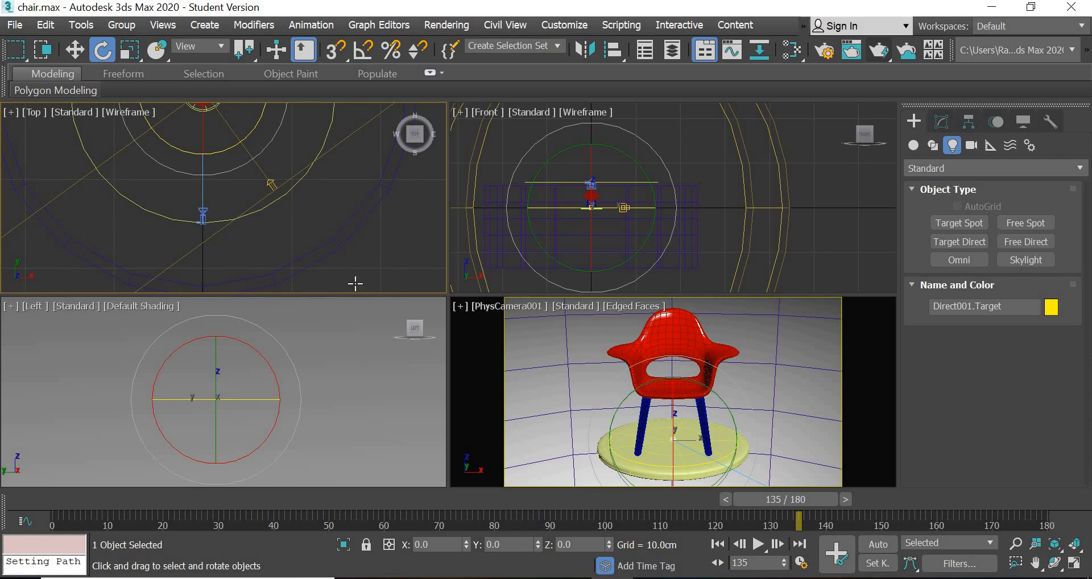
{"action": "scroll", "coordinate": [640, 203], "scroll_direction": "down", "scroll_amount": 4}
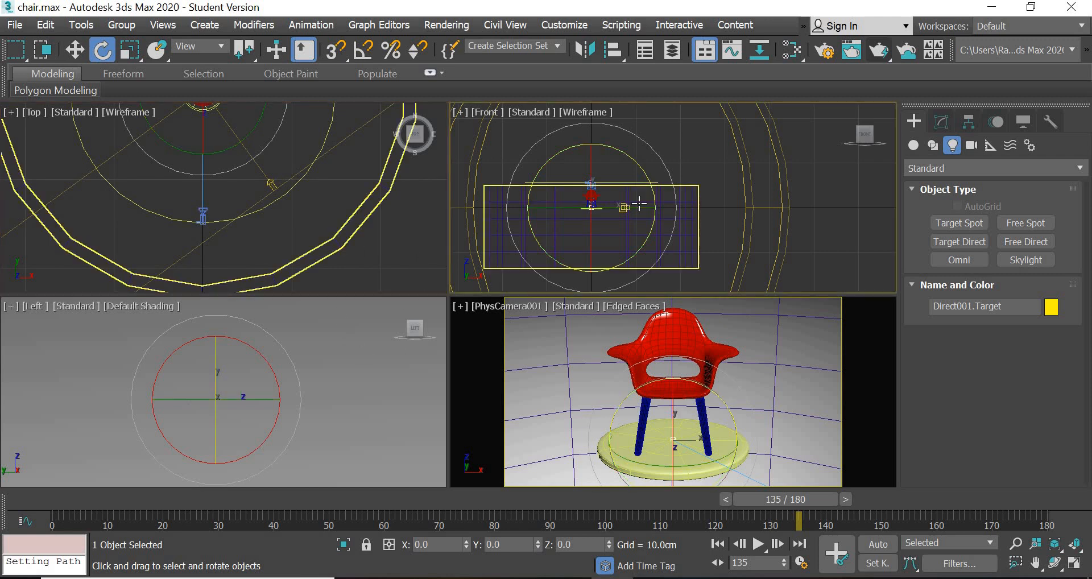
{"action": "key", "text": "w"}
{"action": "scroll", "coordinate": [626, 199], "scroll_direction": "down", "scroll_amount": 5}
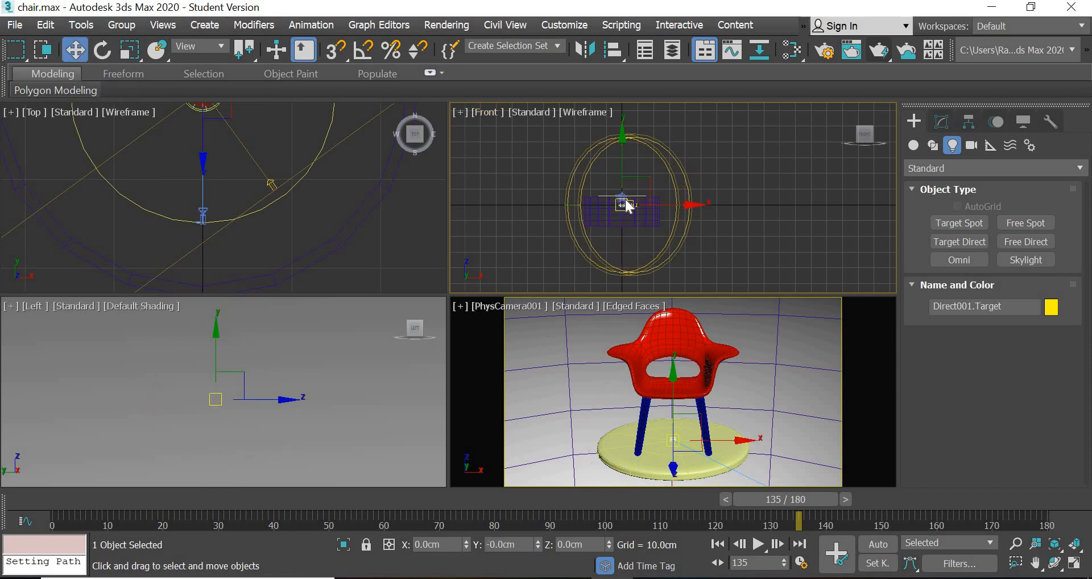
{"action": "left_click_drag", "start_coordinate": [606, 82], "coordinate": [607, 76]}
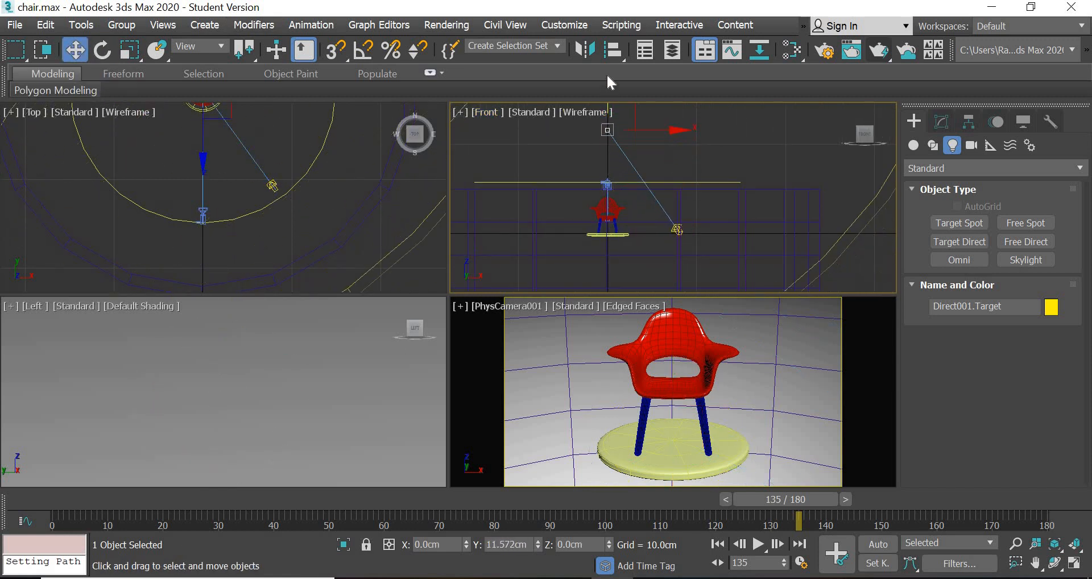
{"action": "key", "text": "ctrl+z"}
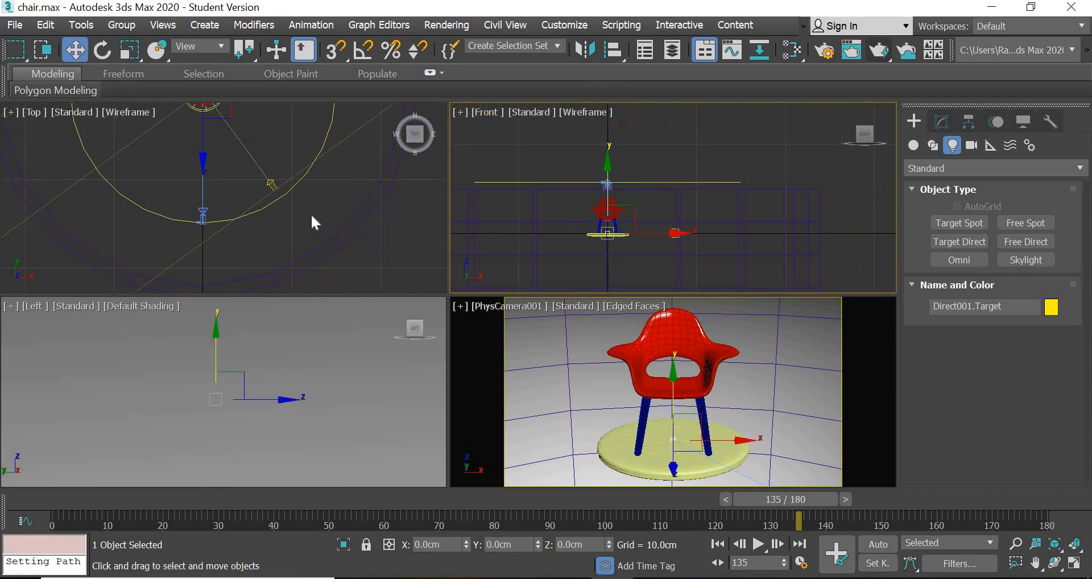
- Raise the directional light above the chair to about 14.3 cm in Z and open its parameters
{"action": "left_click", "coordinate": [275, 186]}
{"action": "left_click_drag", "start_coordinate": [679, 181], "coordinate": [679, 110]}
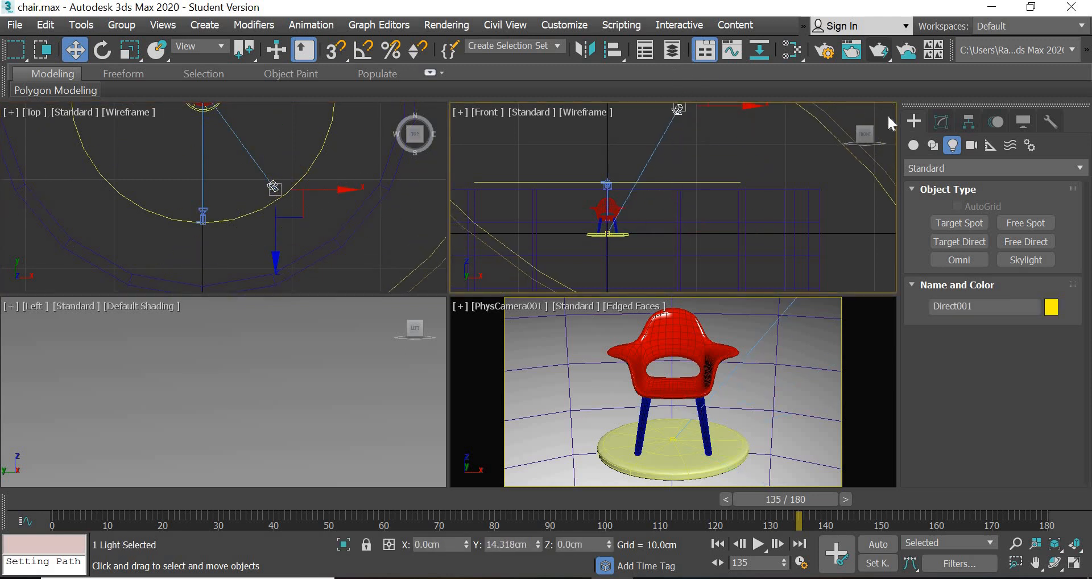
{"action": "left_click", "coordinate": [942, 121]}
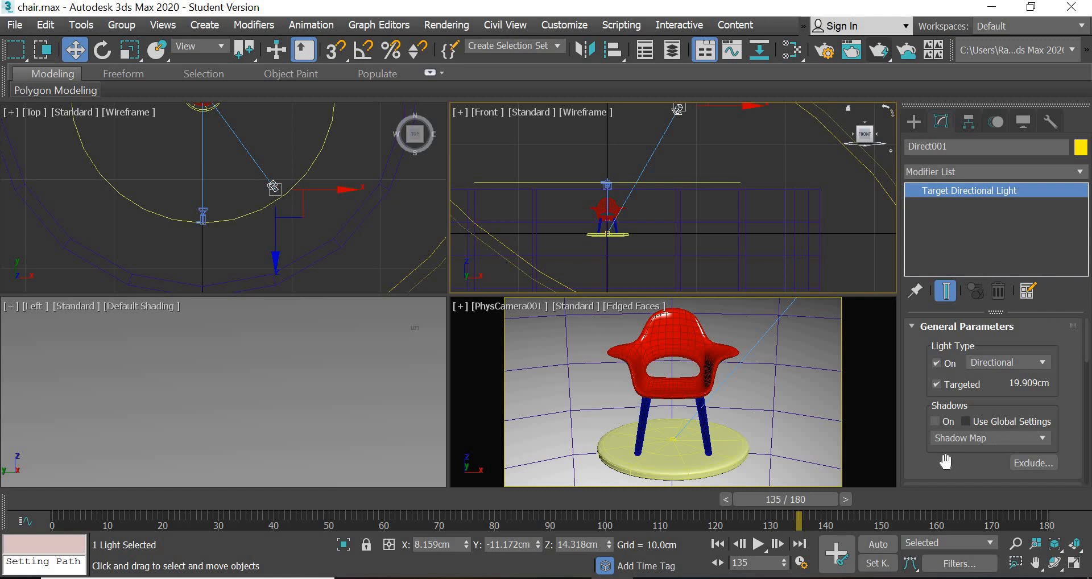
- Reduce the directional light's Hotspot/Beam to 13 cm and its Falloff/Field to 28 cm
{"action": "scroll", "coordinate": [944, 307], "scroll_direction": "down", "scroll_amount": 5}
{"action": "scroll", "coordinate": [948, 386], "scroll_direction": "up", "scroll_amount": 4}
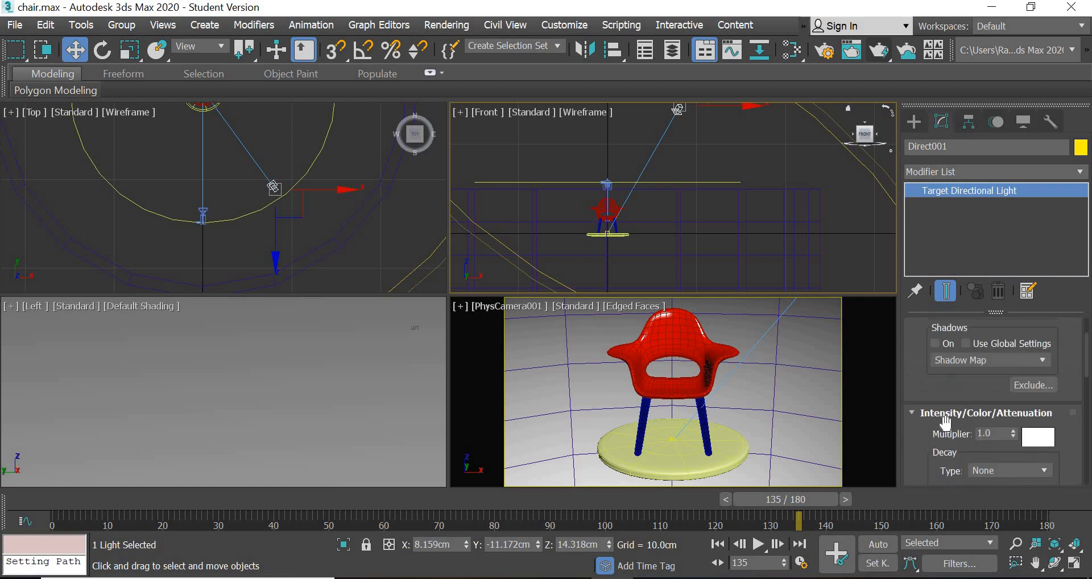
{"action": "left_click_drag", "start_coordinate": [928, 419], "coordinate": [928, 159]}
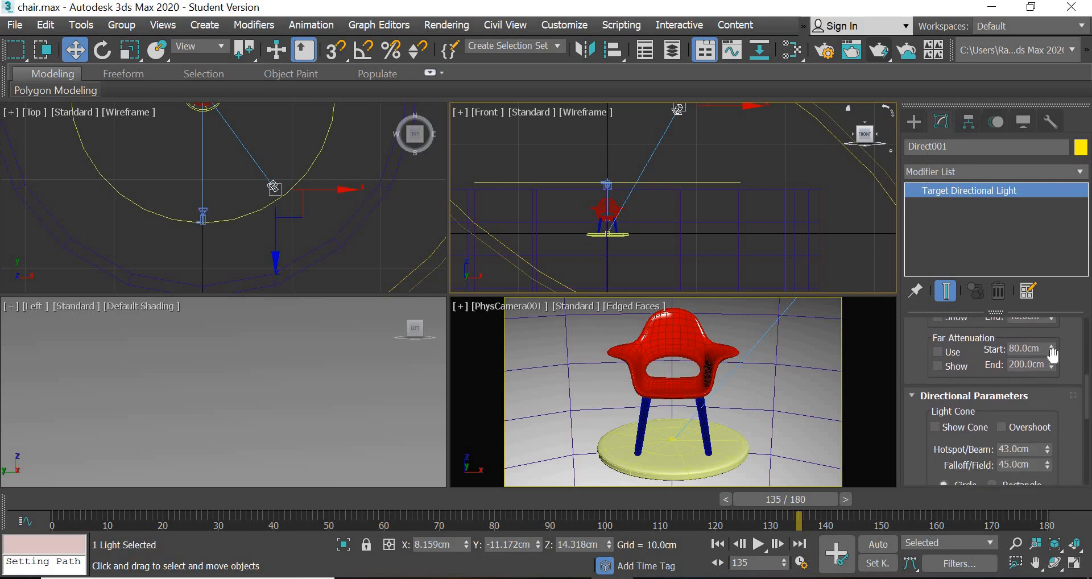
{"action": "left_click_drag", "start_coordinate": [1049, 450], "coordinate": [1049, 490]}
{"action": "scroll", "coordinate": [303, 173], "scroll_direction": "down", "scroll_amount": 5}
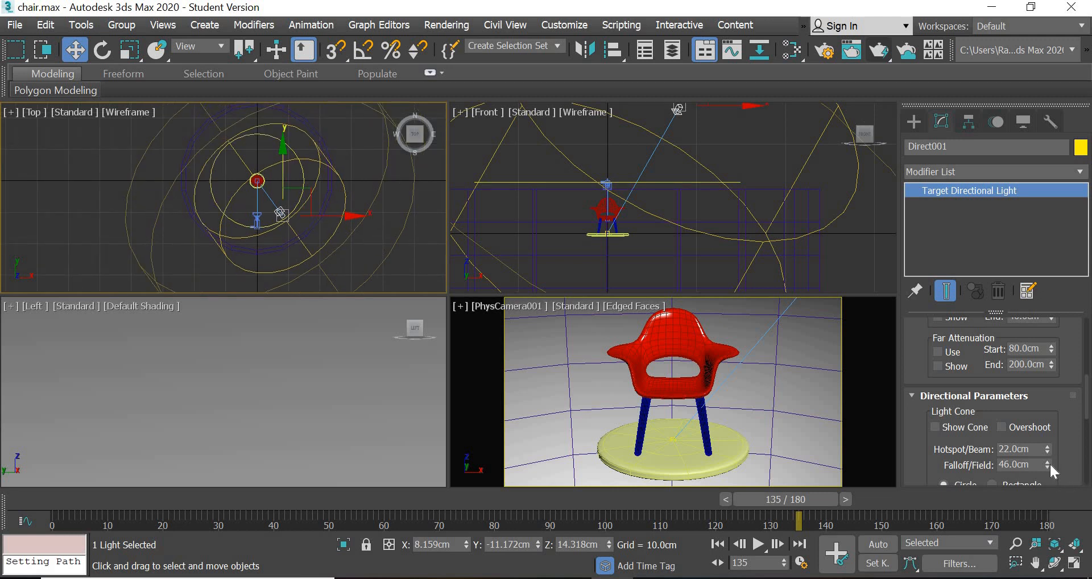
{"action": "left_click_drag", "start_coordinate": [1049, 463], "coordinate": [1047, 452]}
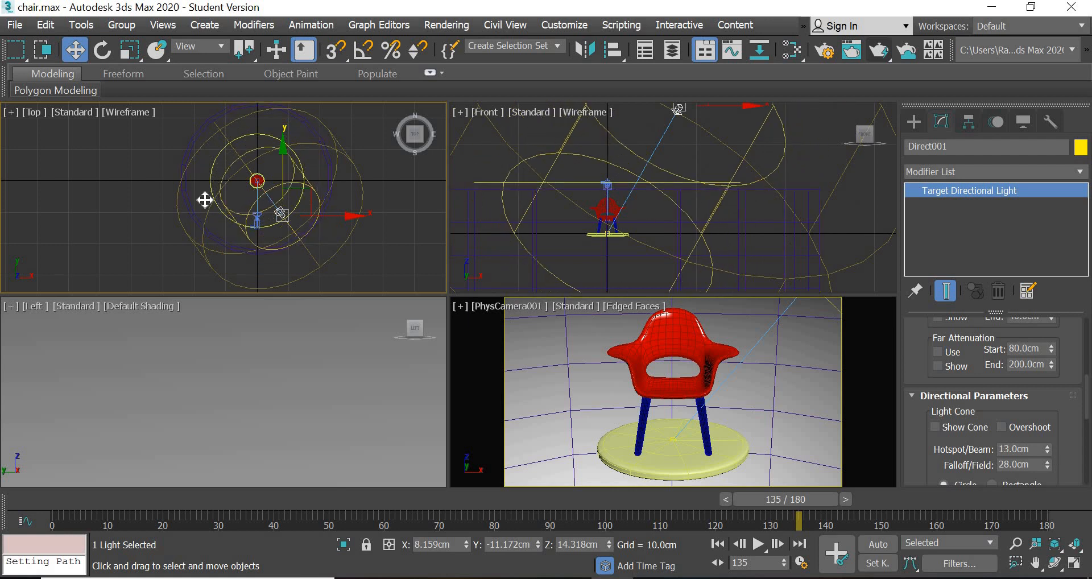
{"action": "scroll", "coordinate": [205, 197], "scroll_direction": "up", "scroll_amount": 6}
{"action": "middle_click_drag", "start_coordinate": [173, 154], "coordinate": [183, 223]}
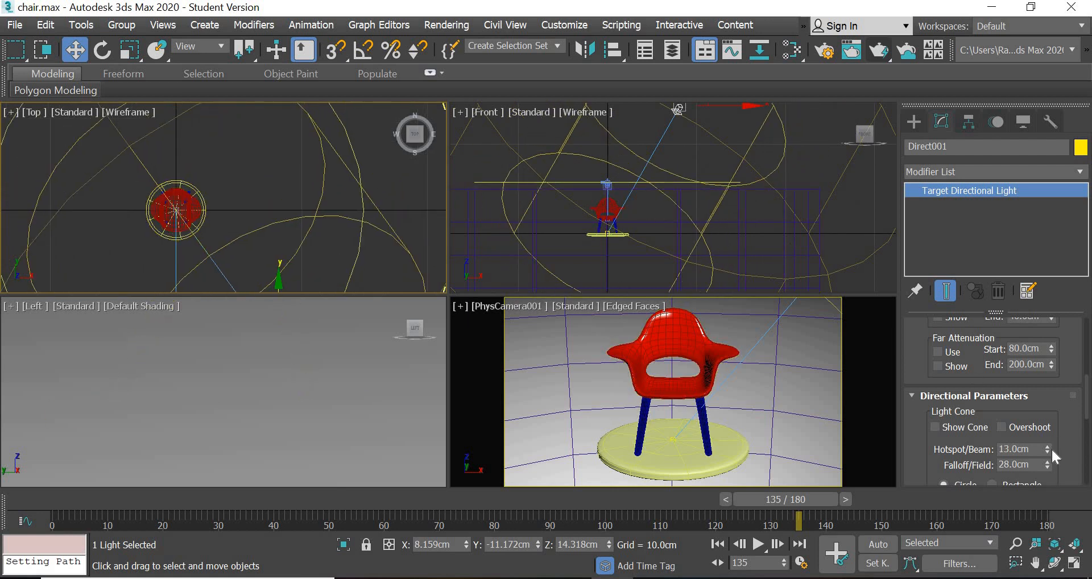
- Reduce the directional light's Hotspot/Beam to 5 cm and its Falloff/Field to 10 cm, and test-render the camera view
{"action": "left_click_drag", "start_coordinate": [1050, 463], "coordinate": [1048, 469]}
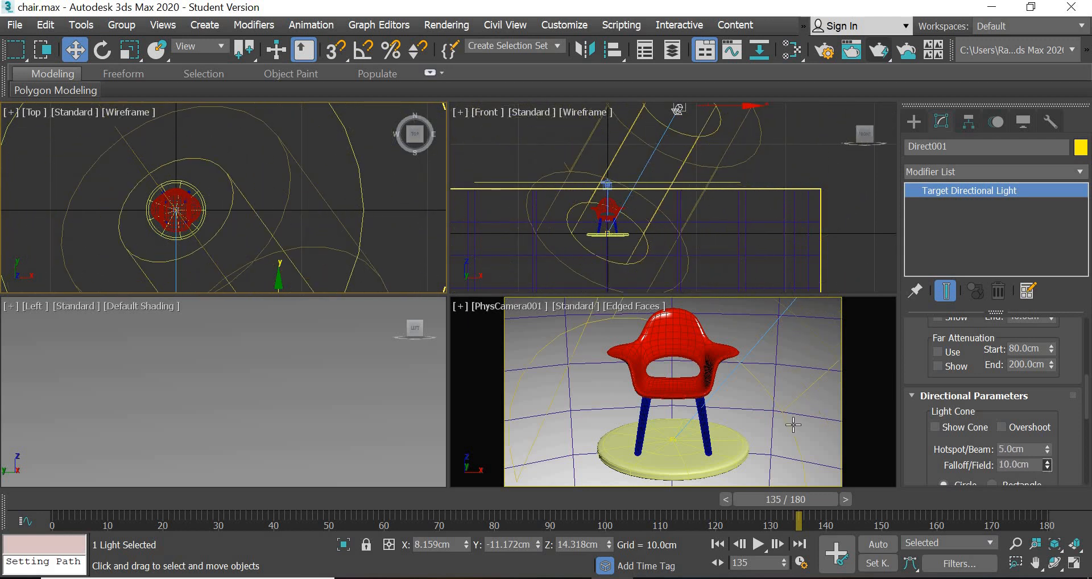
{"action": "right_click", "coordinate": [769, 319]}
{"action": "key", "text": "shift+q"}
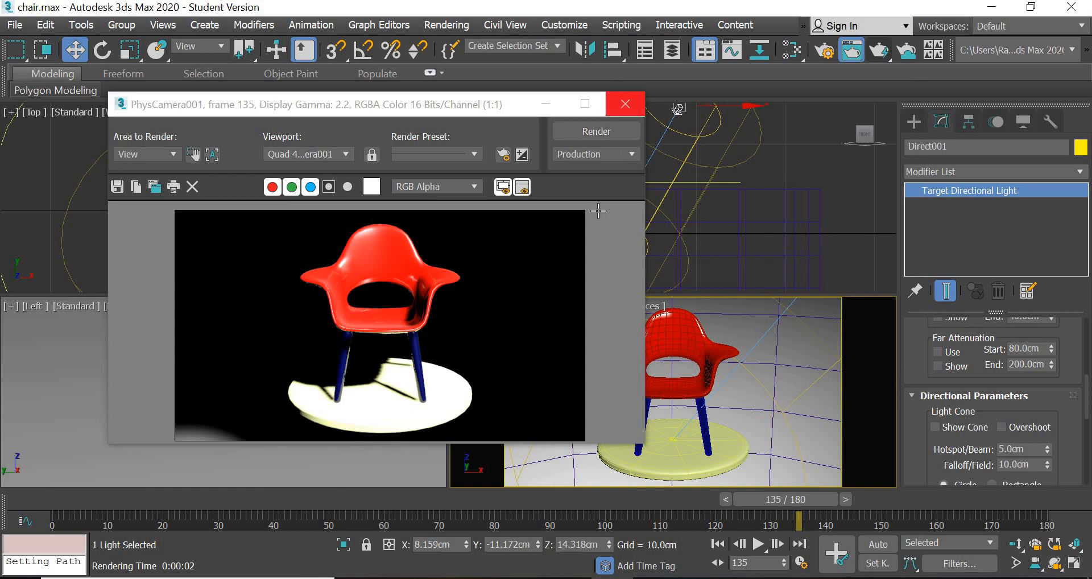
{"action": "left_click", "coordinate": [625, 104]}
- Raise the camera's circular path by about 1.9 cm in the Front view
{"action": "left_click", "coordinate": [547, 191]}
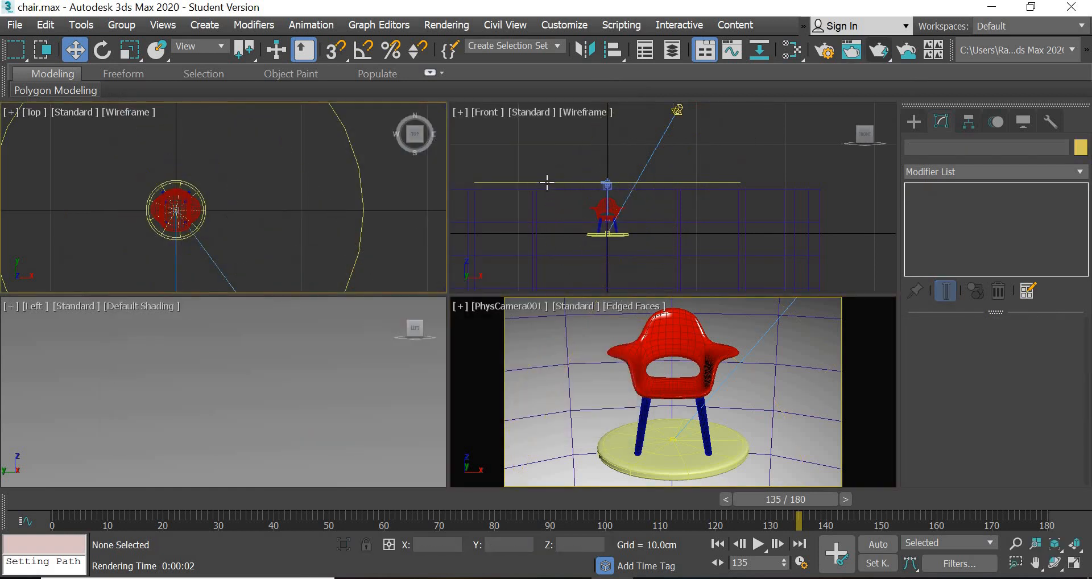
{"action": "left_click", "coordinate": [546, 182]}
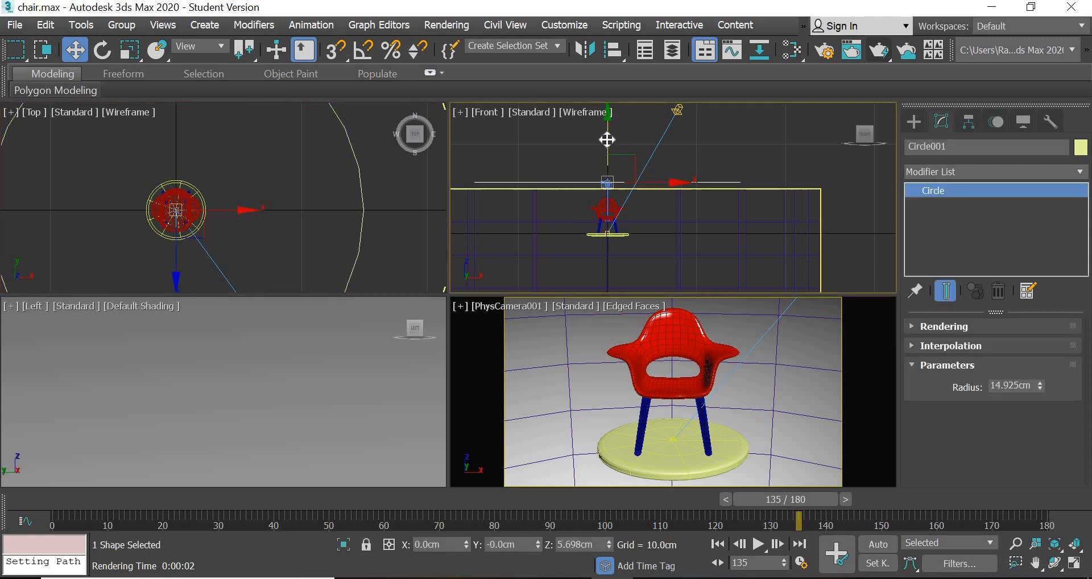
{"action": "left_click_drag", "start_coordinate": [607, 137], "coordinate": [607, 122]}
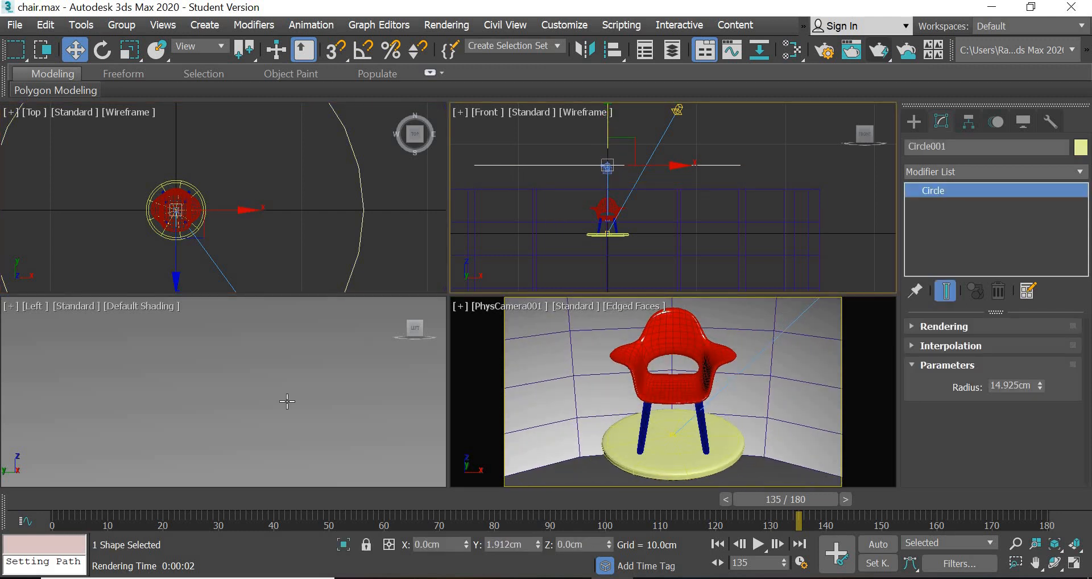
- Scrub through the animation to check the camera's orbit, stopping on frame 135
{"action": "left_click_drag", "start_coordinate": [78, 501], "coordinate": [781, 550]}
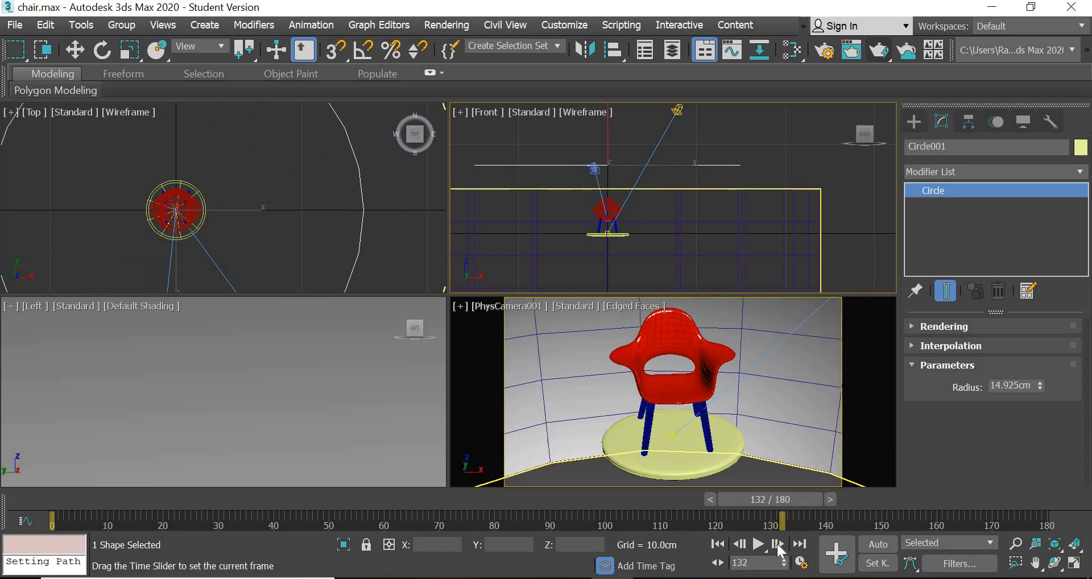
{"action": "left_click", "coordinate": [778, 549]}
{"action": "left_click", "coordinate": [782, 551]}
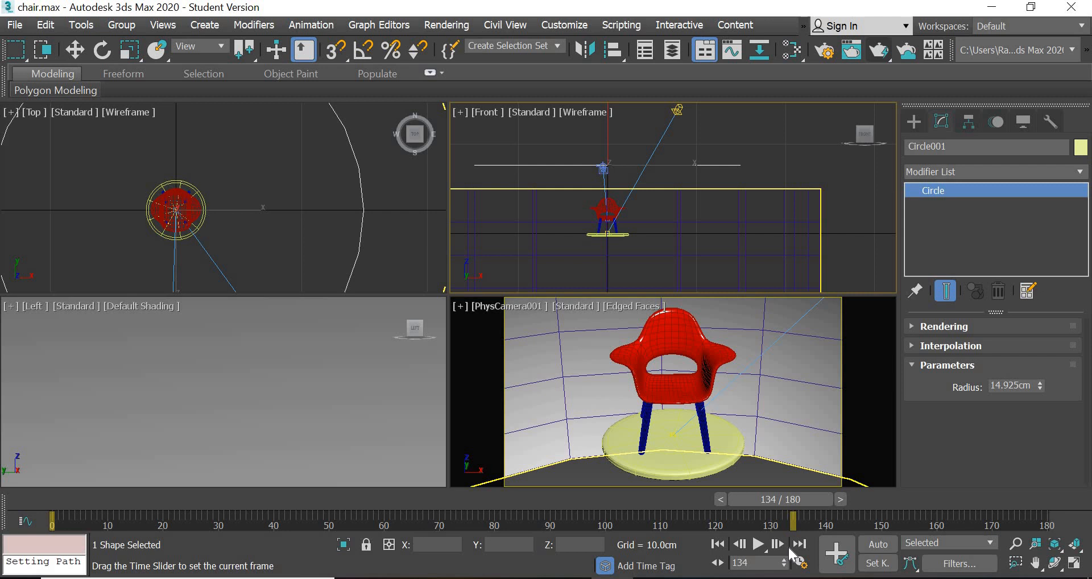
{"action": "left_click", "coordinate": [778, 545]}
- Lower the tube backdrop by about 3.8 cm in the Front view and test-render the camera view
{"action": "key", "text": "w"}
{"action": "left_click", "coordinate": [562, 368]}
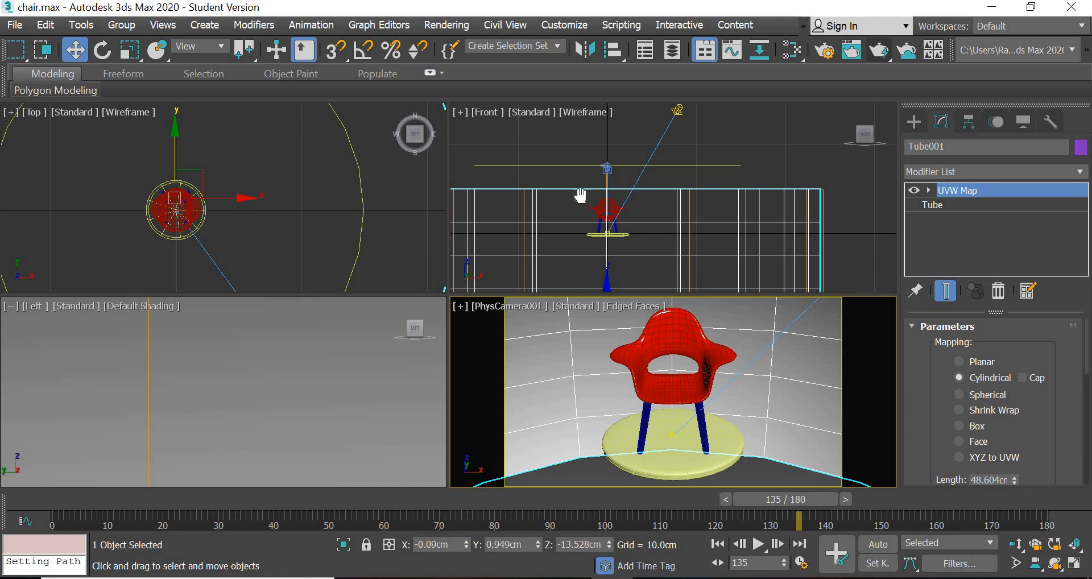
{"action": "scroll", "coordinate": [584, 204], "scroll_direction": "down", "scroll_amount": 2}
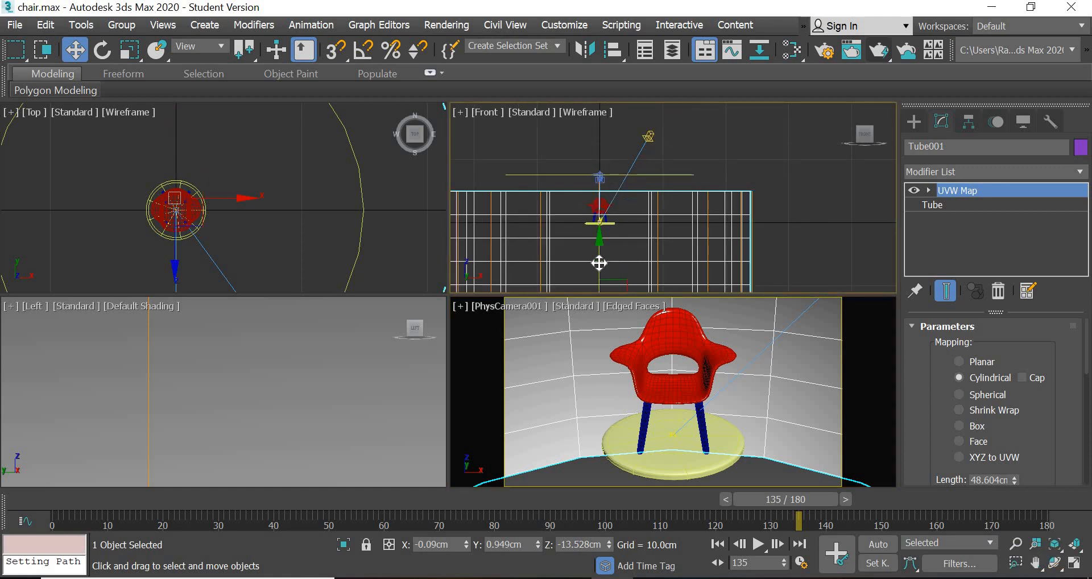
{"action": "mouse_move", "coordinate": [600, 263]}
{"action": "left_mouse_down"}
{"action": "mouse_move", "coordinate": [600, 281]}
{"action": "mouse_move", "coordinate": [600, 270]}
{"action": "left_mouse_up"}
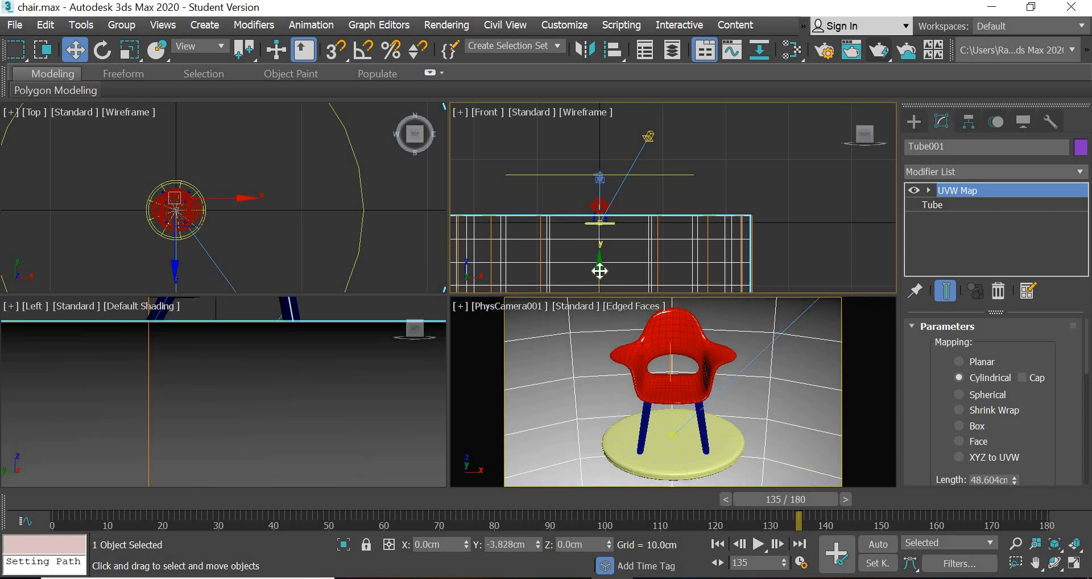
{"action": "right_click", "coordinate": [635, 415]}
{"action": "left_click", "coordinate": [879, 50]}
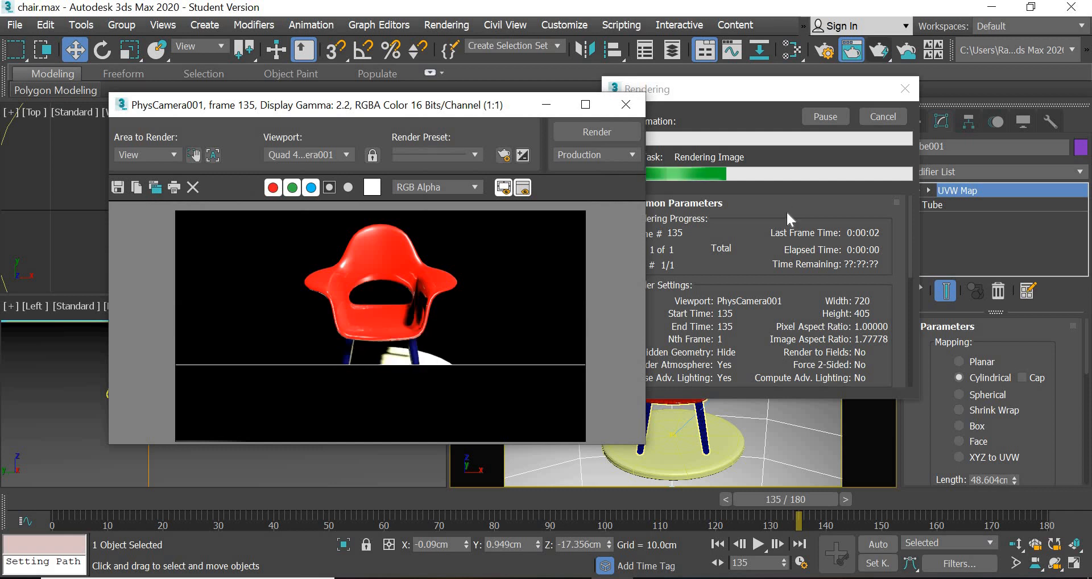
{"action": "left_click", "coordinate": [626, 105]}
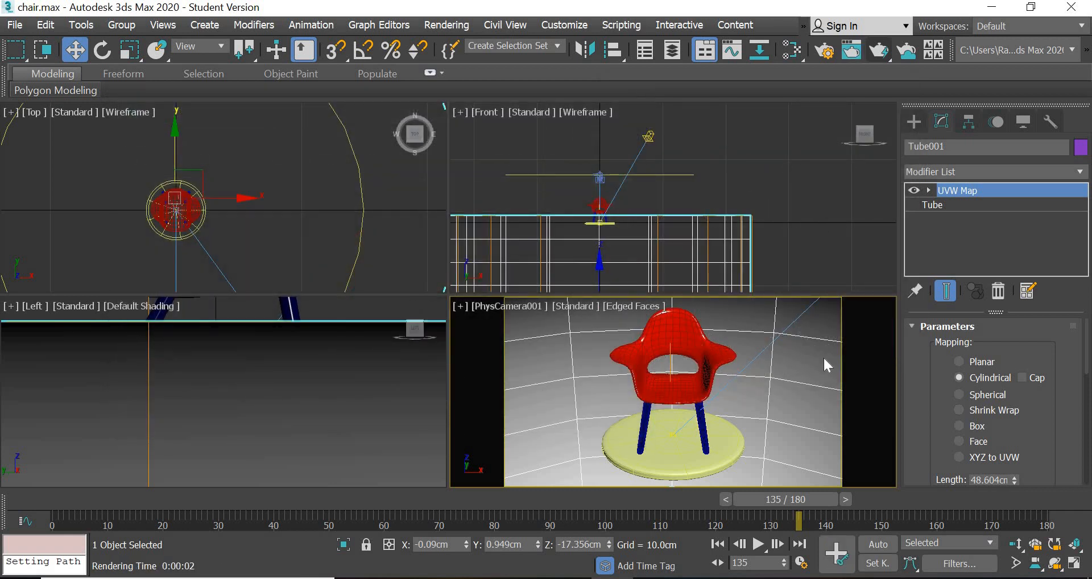
- Disable Receive Shadows and Cast Shadows in the tube backdrop's object properties and render the camera view again
{"action": "right_click", "coordinate": [828, 366]}
{"action": "left_click", "coordinate": [852, 471]}
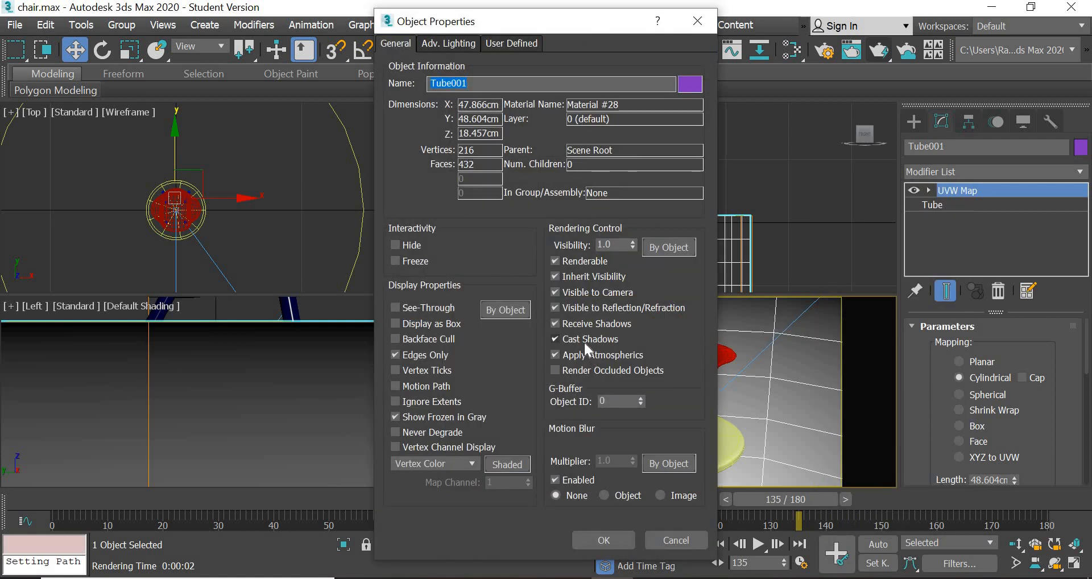
{"action": "left_click", "coordinate": [589, 340]}
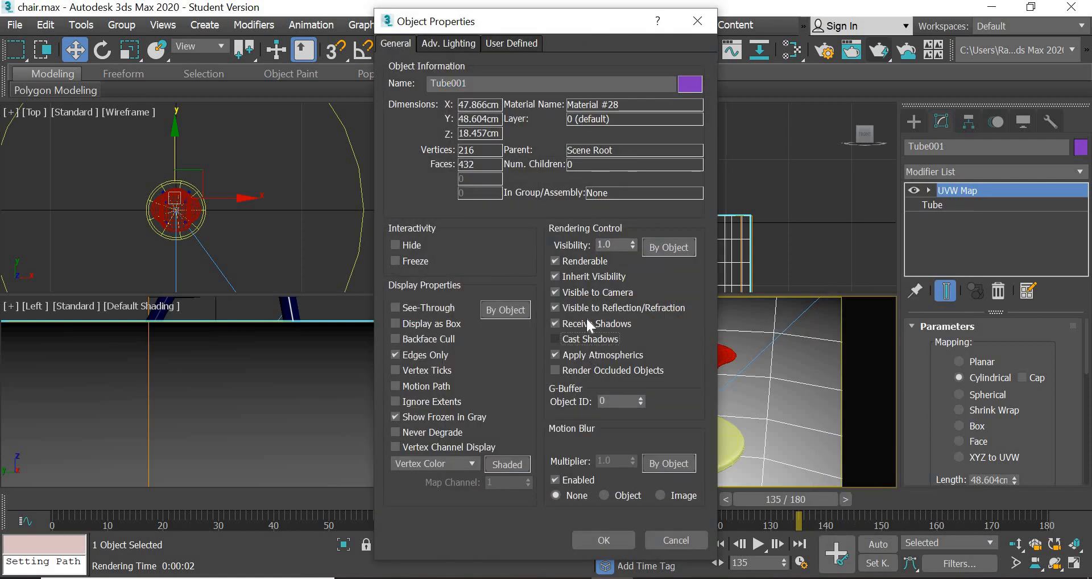
{"action": "left_click", "coordinate": [595, 545]}
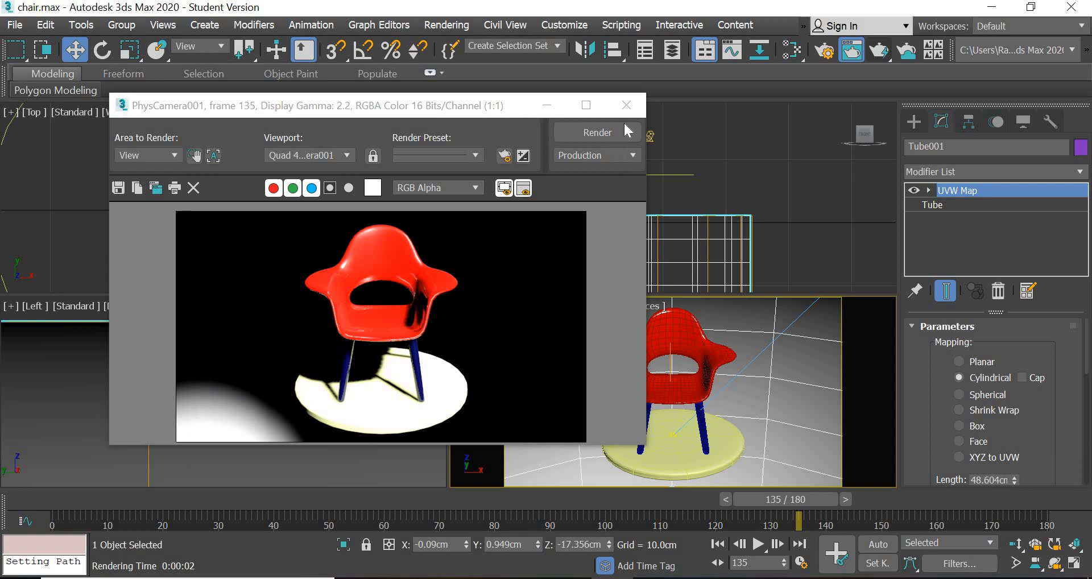
{"action": "left_click", "coordinate": [627, 105]}
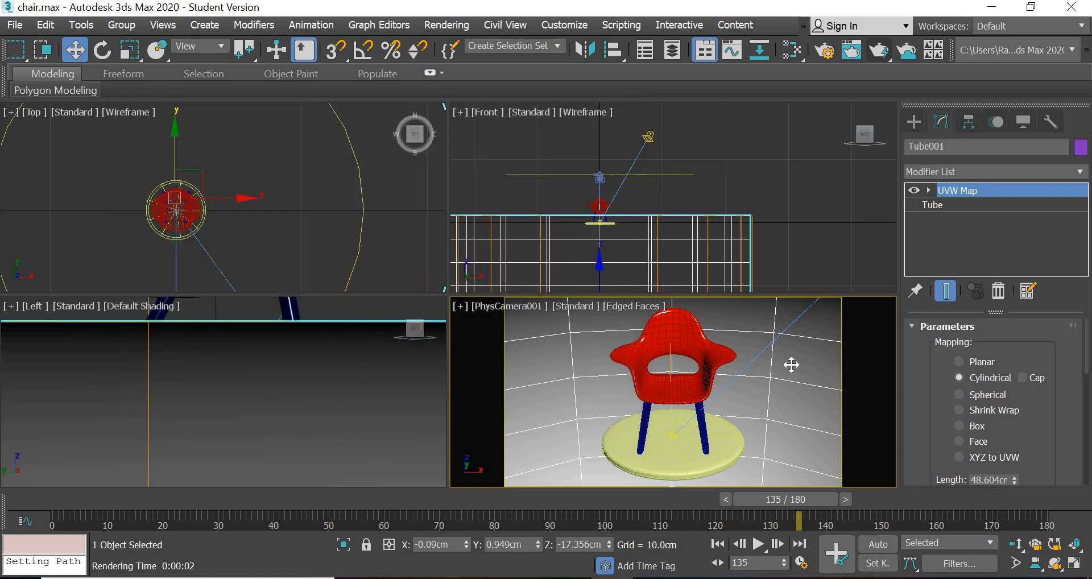
- Exclude Tube001 from the directional light for both illumination and shadow casting
{"action": "left_click", "coordinate": [285, 220]}
{"action": "middle_click_drag", "start_coordinate": [288, 250], "coordinate": [281, 211]}
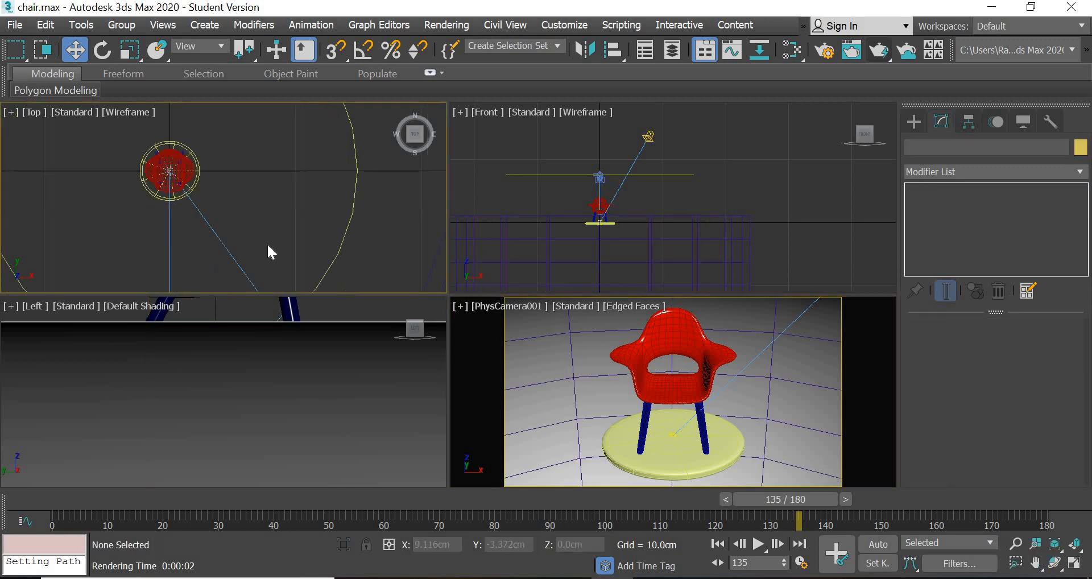
{"action": "middle_click_drag", "start_coordinate": [274, 283], "coordinate": [270, 235]}
{"action": "left_click", "coordinate": [263, 262]}
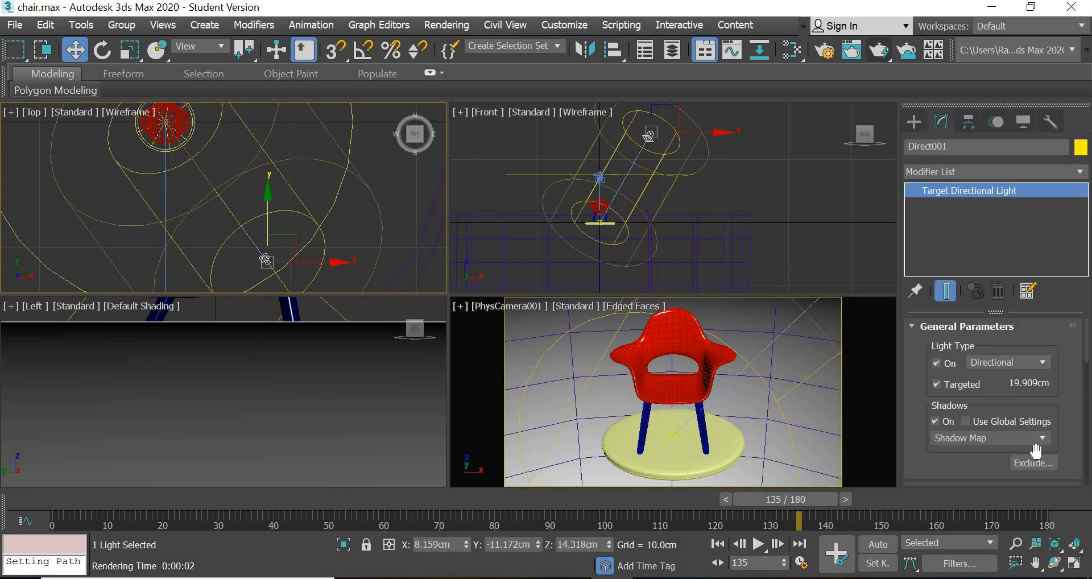
{"action": "left_click", "coordinate": [1037, 464]}
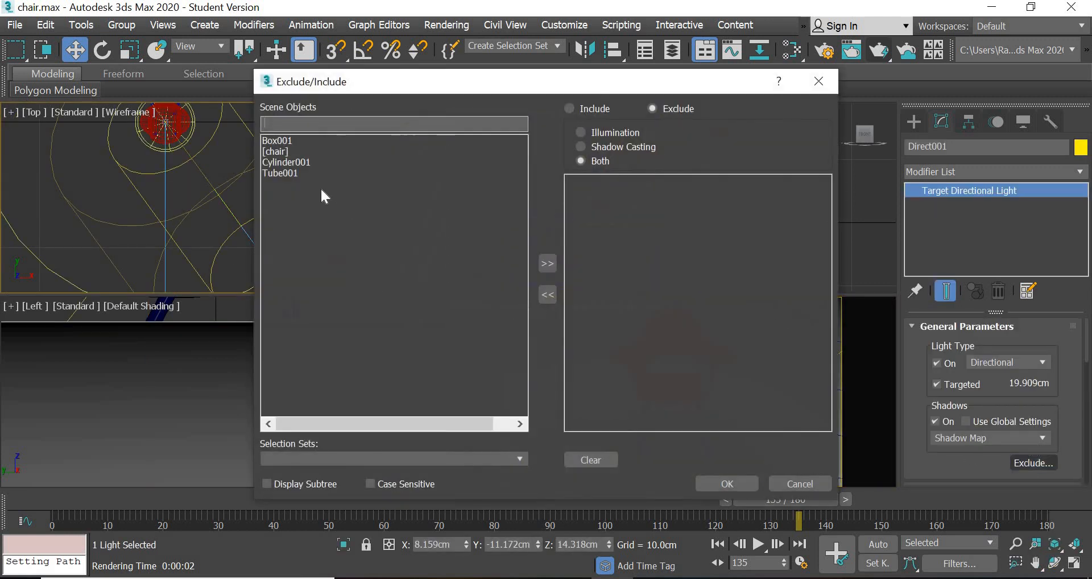
{"action": "left_click", "coordinate": [293, 174]}
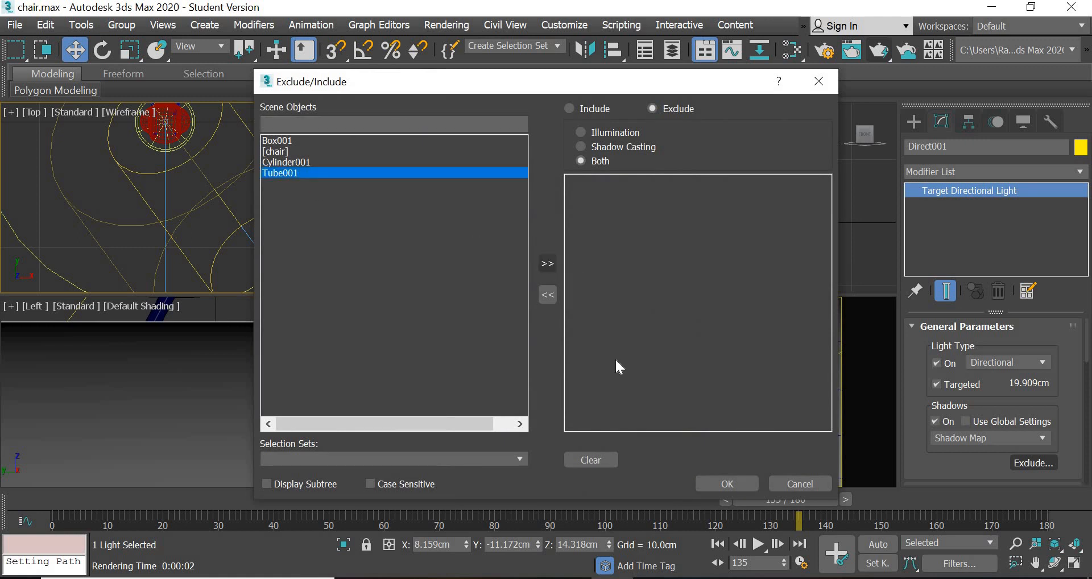
{"action": "left_click", "coordinate": [548, 263]}
{"action": "left_click", "coordinate": [728, 484]}
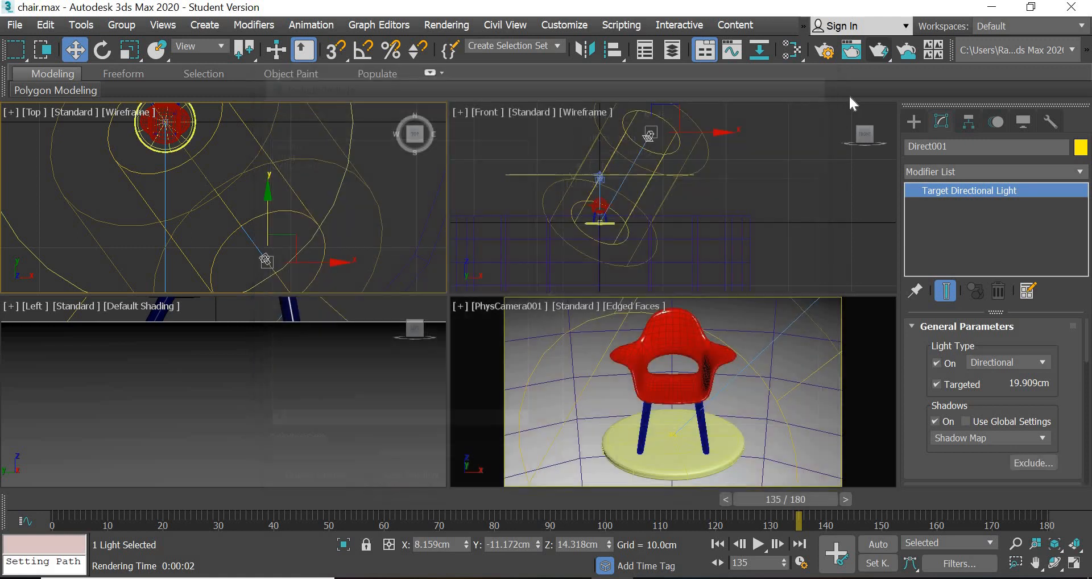
- Set the render viewport to PhysCamera001, lock it, and test-render the chair
{"action": "left_click", "coordinate": [880, 50]}
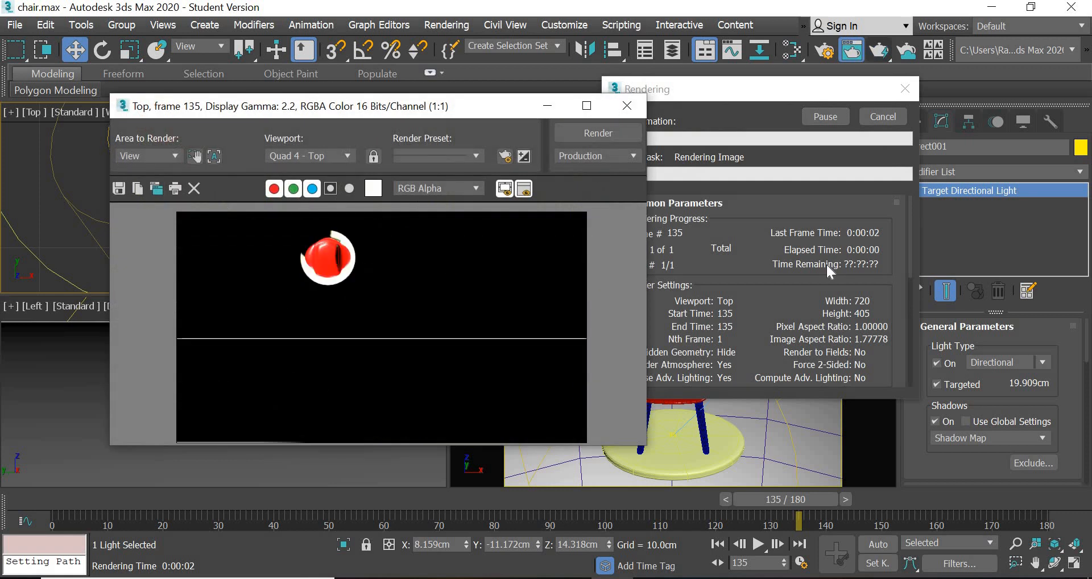
{"action": "left_click", "coordinate": [315, 157]}
{"action": "left_click", "coordinate": [317, 200]}
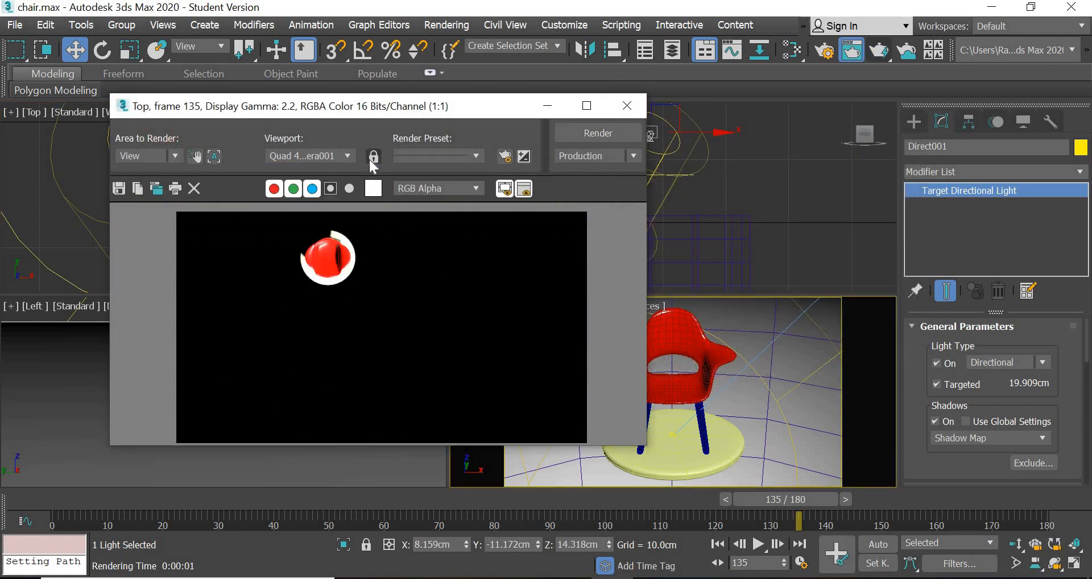
{"action": "left_click", "coordinate": [372, 158]}
{"action": "left_click", "coordinate": [591, 134]}
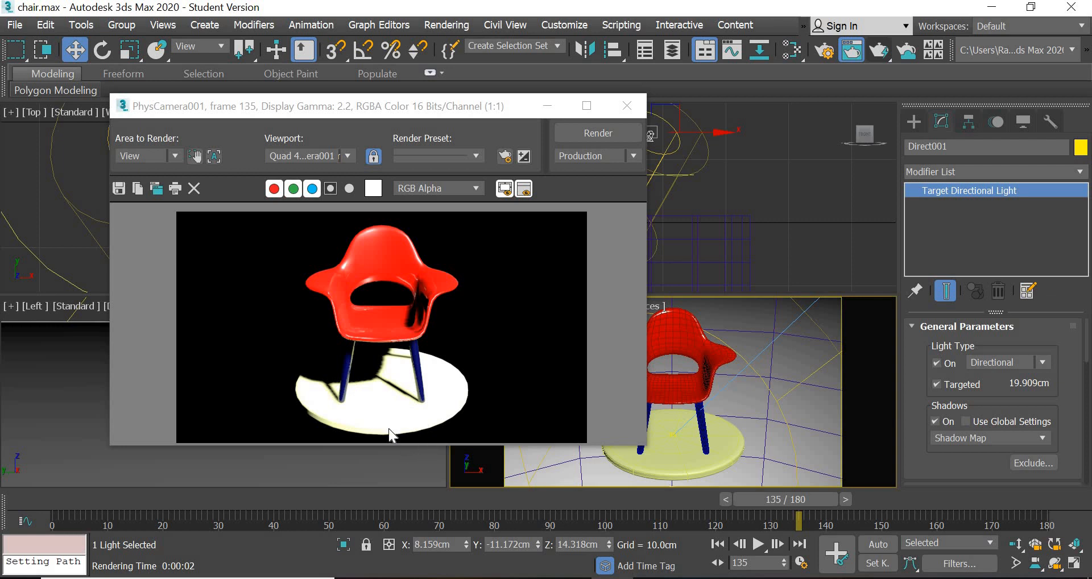
{"action": "left_click", "coordinate": [627, 106]}
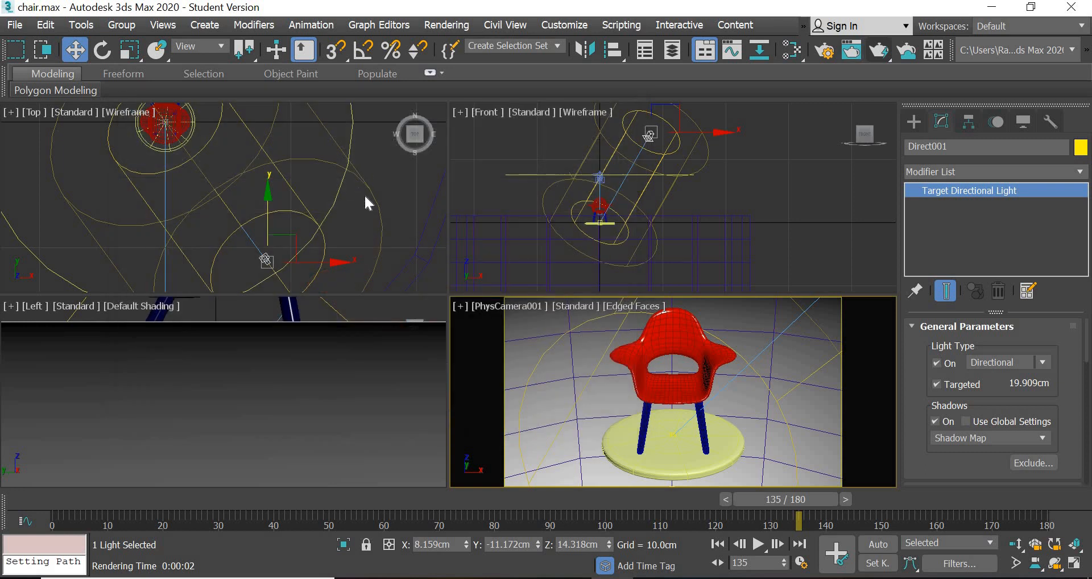
- Create a Standard Omni light in the Top view at about X -9.1 cm and Y -6.2 cm, inside the camera path
{"action": "left_click", "coordinate": [396, 209]}
{"action": "scroll", "coordinate": [397, 209], "scroll_direction": "down", "scroll_amount": 5}
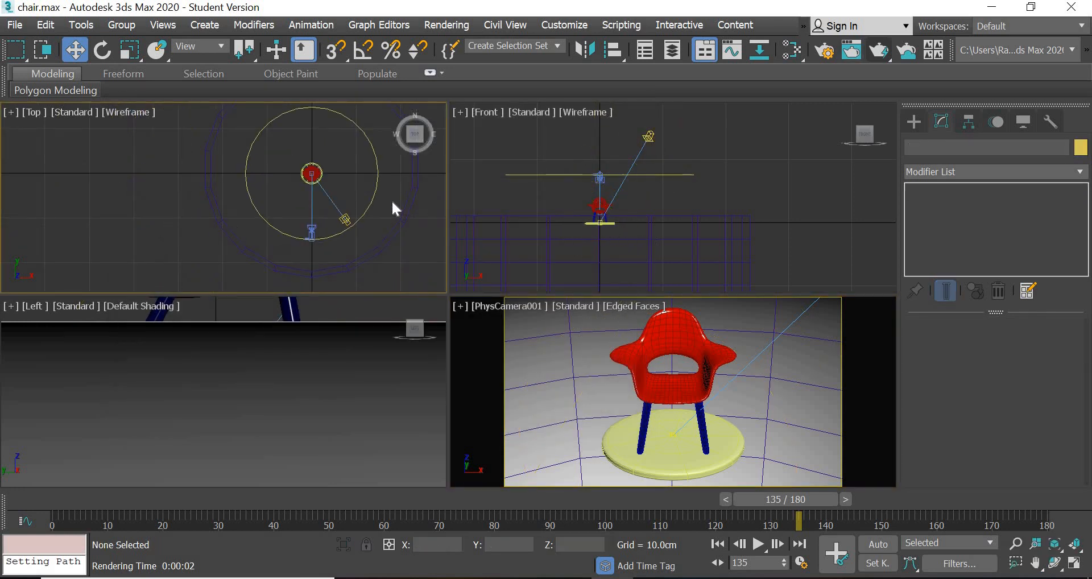
{"action": "scroll", "coordinate": [397, 209], "scroll_direction": "up", "scroll_amount": 2}
{"action": "middle_click_drag", "start_coordinate": [316, 225], "coordinate": [308, 213]}
{"action": "scroll", "coordinate": [317, 225], "scroll_direction": "down", "scroll_amount": 2}
{"action": "left_click", "coordinate": [915, 122]}
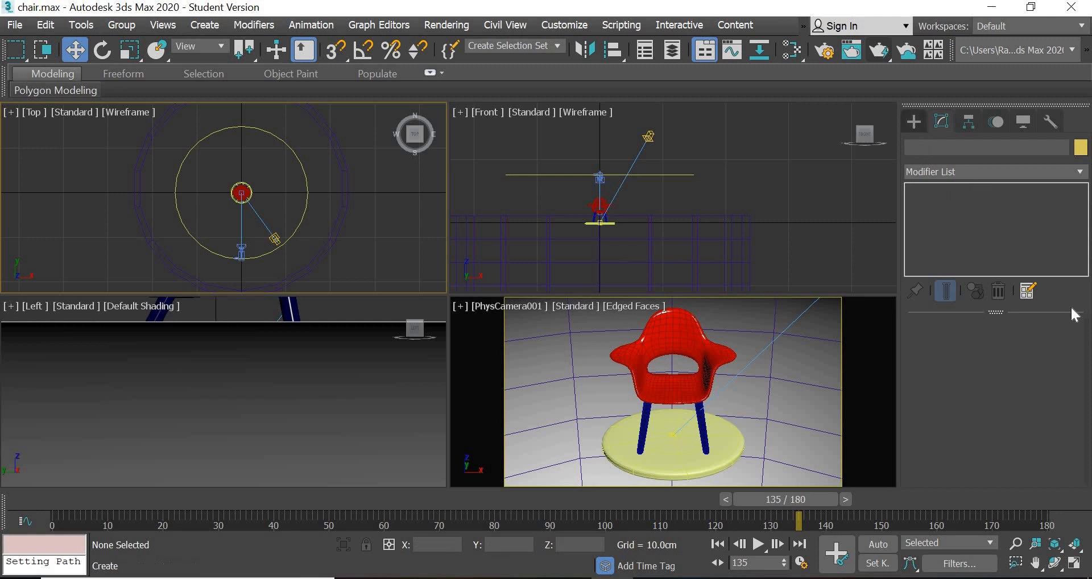
{"action": "left_click", "coordinate": [201, 220]}
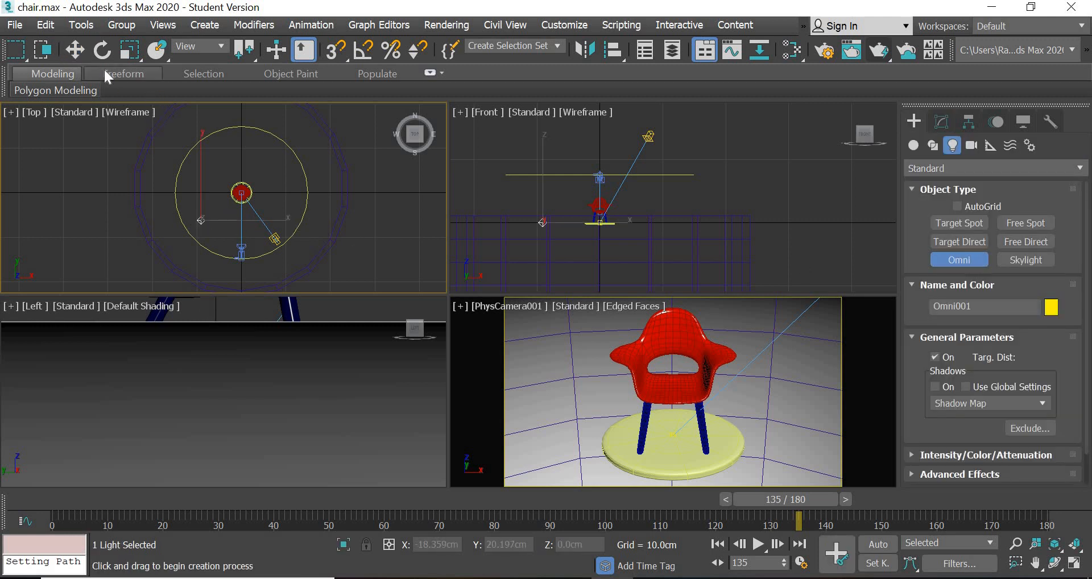
- Raise the omni light to about 2.6 cm in Z, open its parameters and test-render the camera view
{"action": "left_click", "coordinate": [74, 50]}
{"action": "right_click", "coordinate": [530, 219]}
{"action": "scroll", "coordinate": [534, 228], "scroll_direction": "up", "scroll_amount": 4}
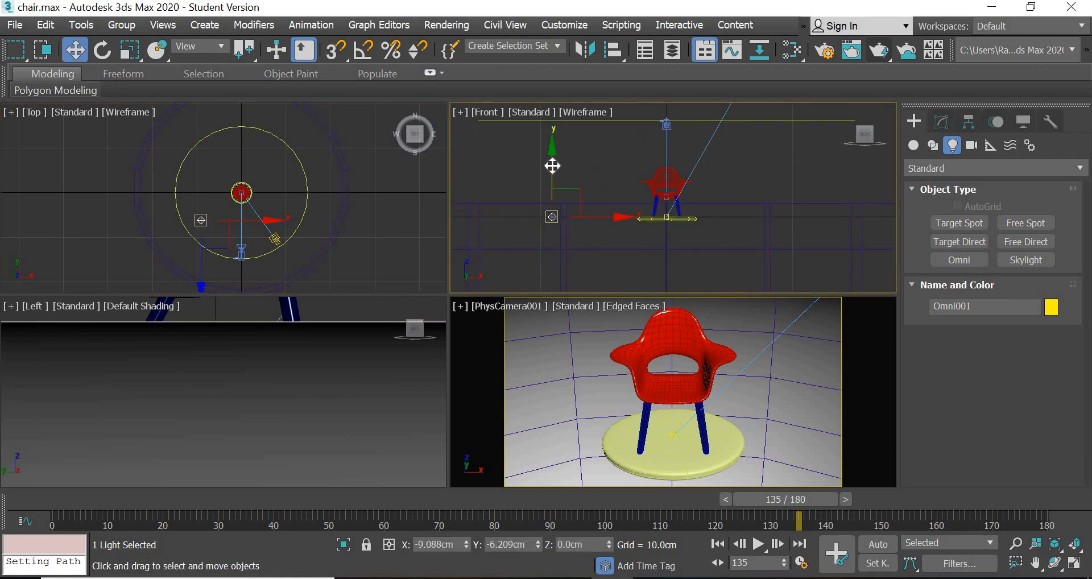
{"action": "left_click_drag", "start_coordinate": [553, 151], "coordinate": [552, 118]}
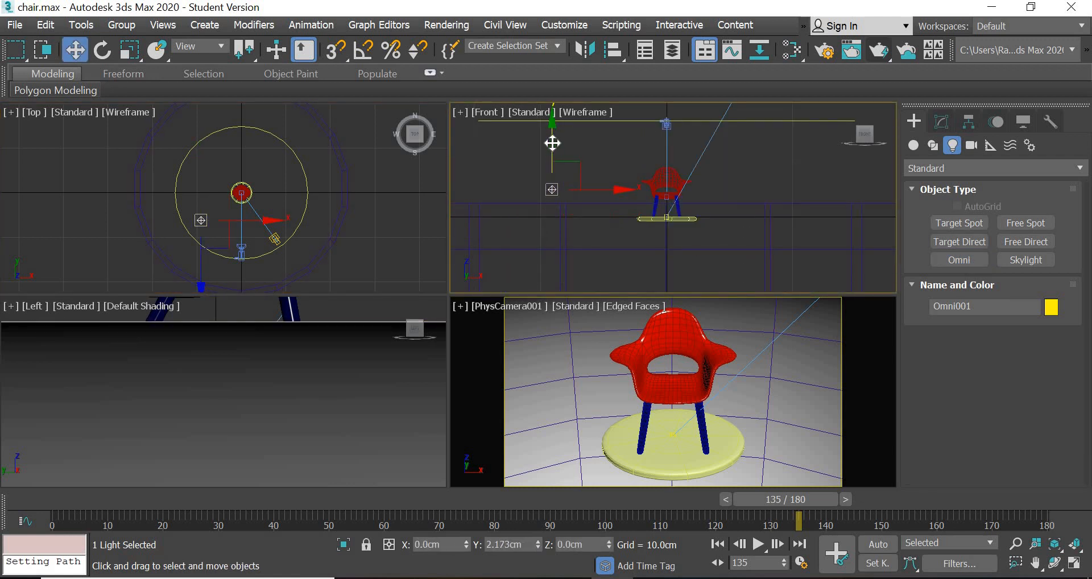
{"action": "left_click", "coordinate": [937, 118]}
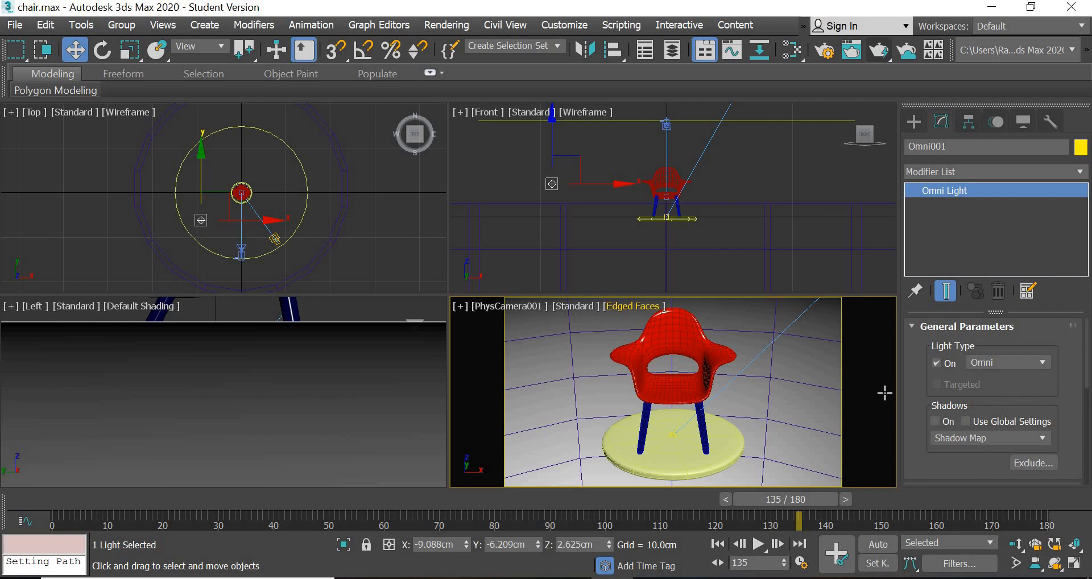
{"action": "left_click", "coordinate": [873, 57]}
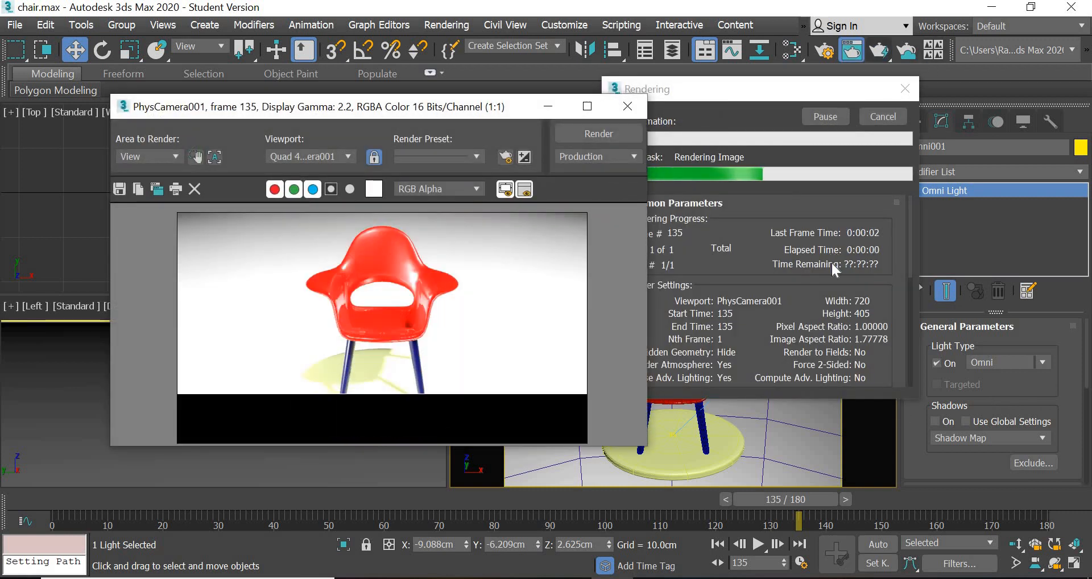
{"action": "left_click", "coordinate": [641, 117]}
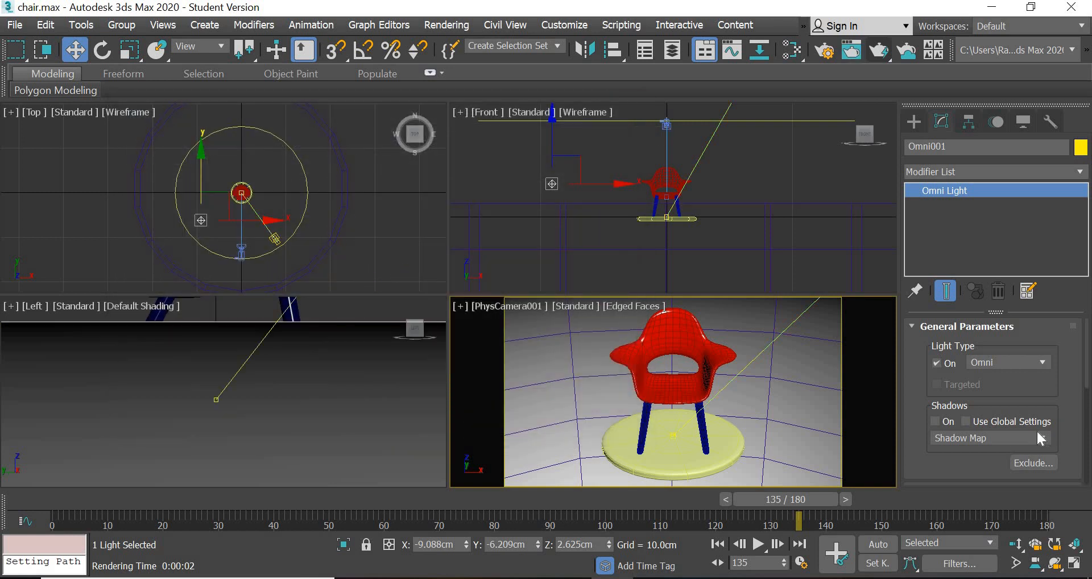
- Set the omni light's intensity Multiplier to 0.25
{"action": "left_click_drag", "start_coordinate": [961, 460], "coordinate": [959, 323]}
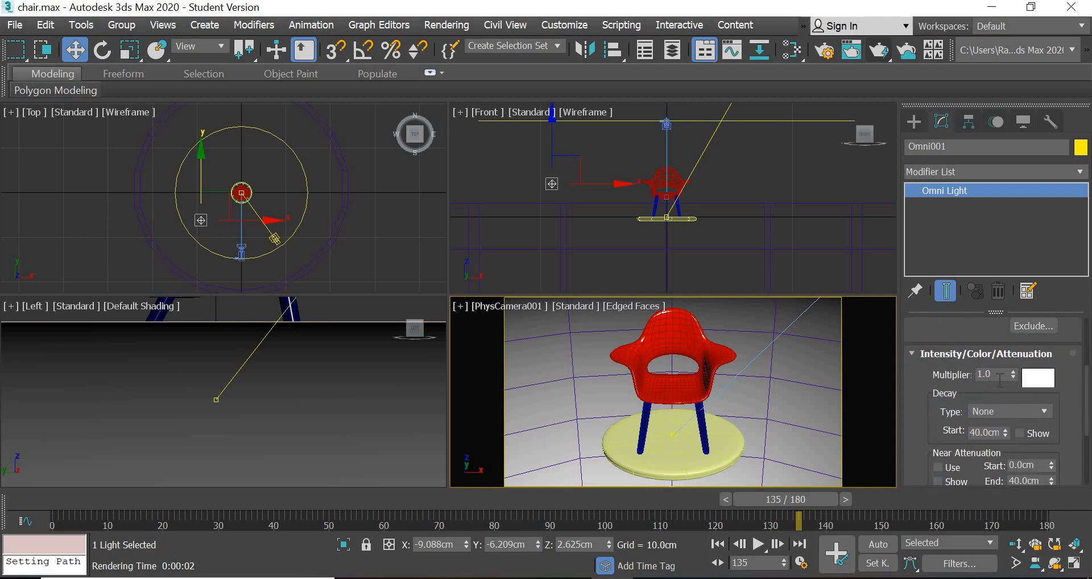
{"action": "type", "text": ".25"}
{"action": "key", "text": "Return"}
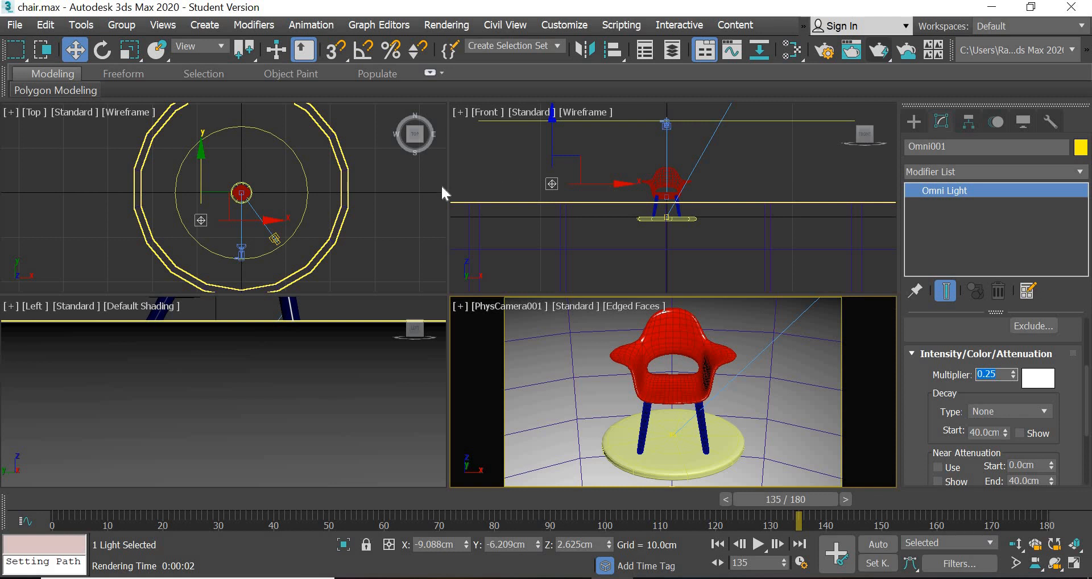
- Copy the omni light in the Top view to about X 0.25 cm and Y 5.6 cm, behind the chair
{"action": "scroll", "coordinate": [218, 237], "scroll_direction": "up", "scroll_amount": 4}
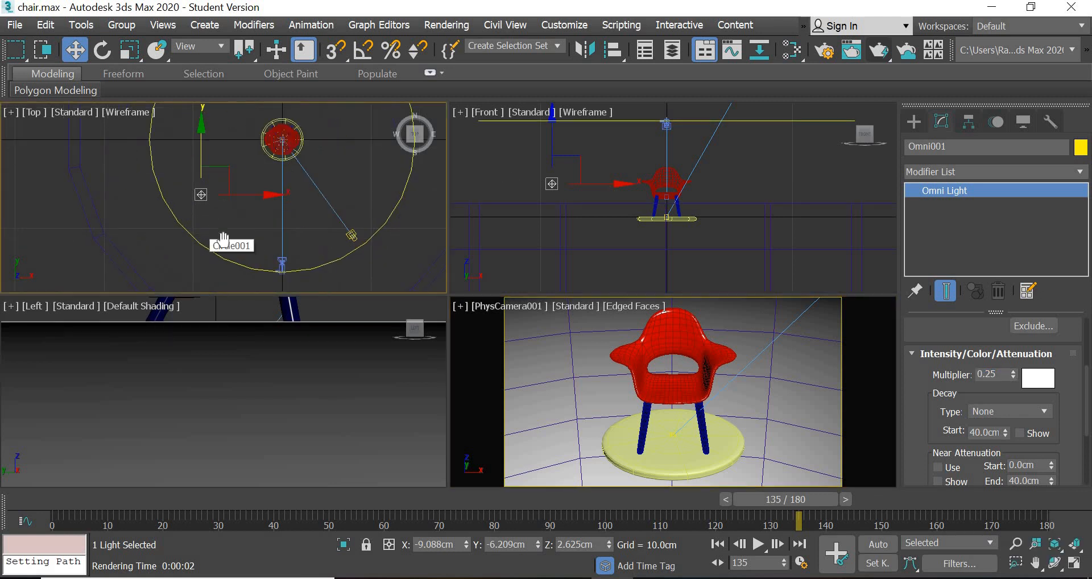
{"action": "mouse_move", "coordinate": [218, 233]}
{"action": "middle_mouse_down"}
{"action": "mouse_move", "coordinate": [213, 281]}
{"action": "mouse_move", "coordinate": [216, 253]}
{"action": "middle_mouse_up"}
{"action": "left_click_drag", "start_coordinate": [219, 246], "coordinate": [304, 139], "text": "shift"}
{"action": "left_click", "coordinate": [555, 371]}
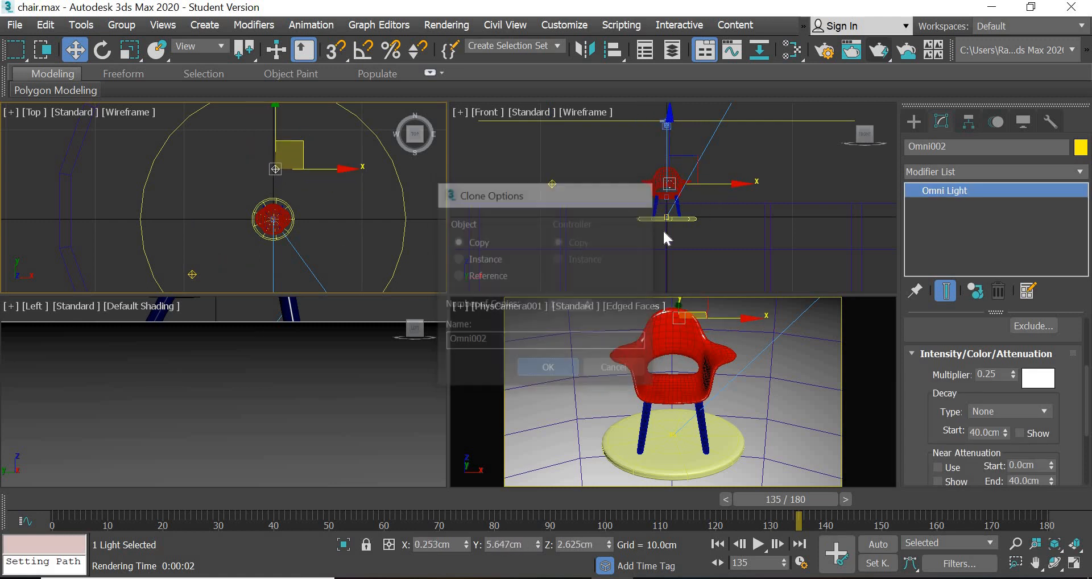
- Raise the copied omni light to about 6.4 cm in Z and test-render the camera view
{"action": "middle_click_drag", "start_coordinate": [586, 208], "coordinate": [537, 236]}
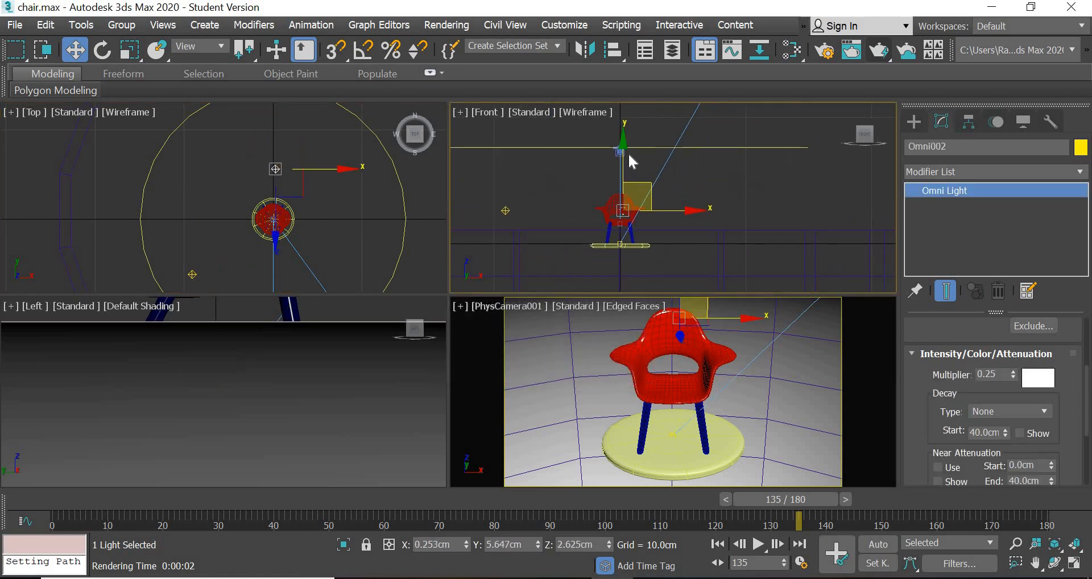
{"action": "left_click_drag", "start_coordinate": [622, 158], "coordinate": [624, 112]}
{"action": "left_click", "coordinate": [879, 50]}
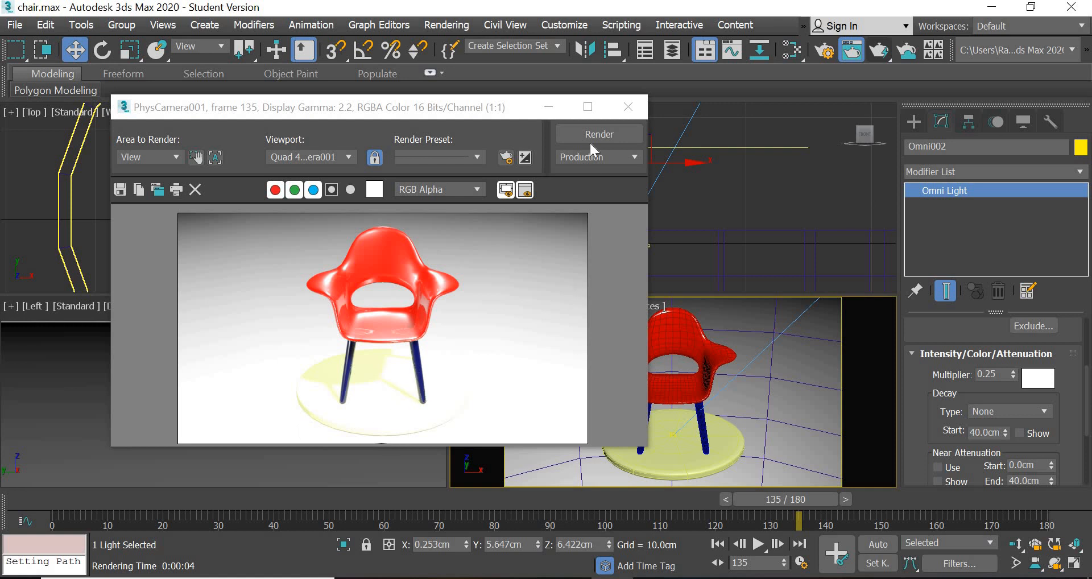
{"action": "left_click", "coordinate": [629, 107]}
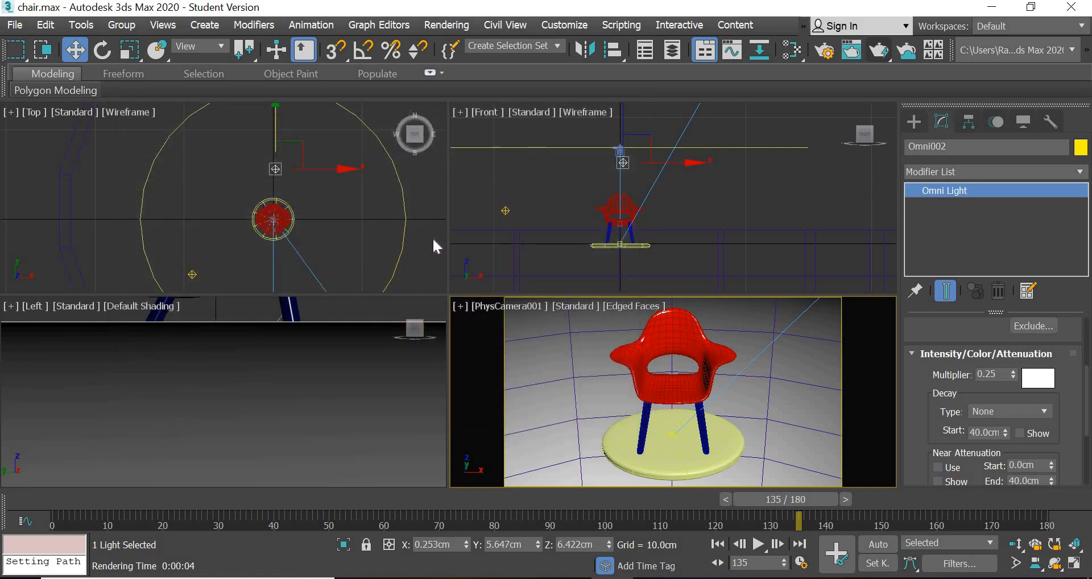
- Review the intensity and shadow parameters of both omni lights and the target directional light
{"action": "left_click", "coordinate": [373, 245]}
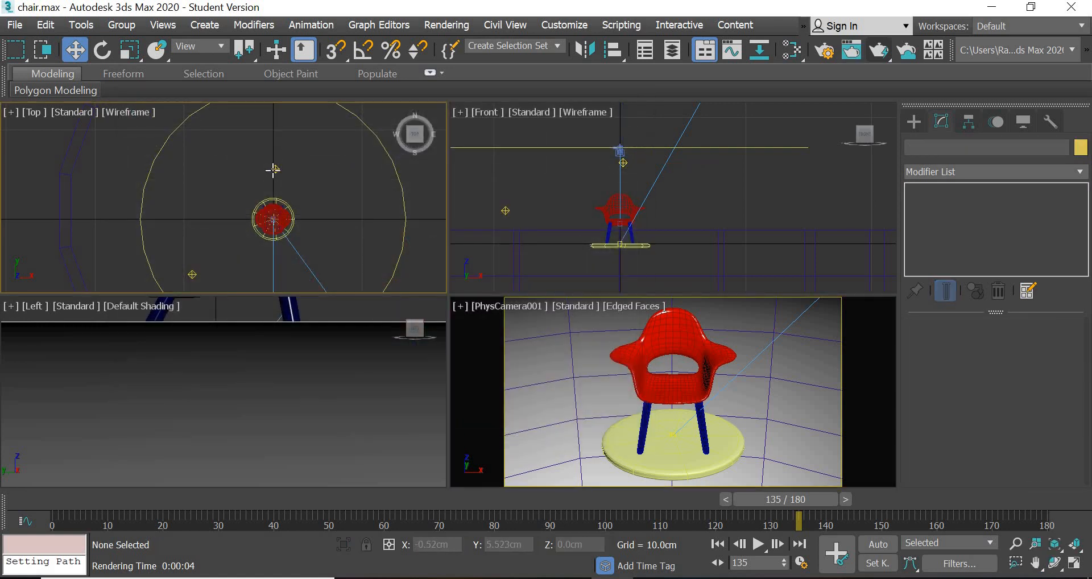
{"action": "left_click", "coordinate": [273, 170]}
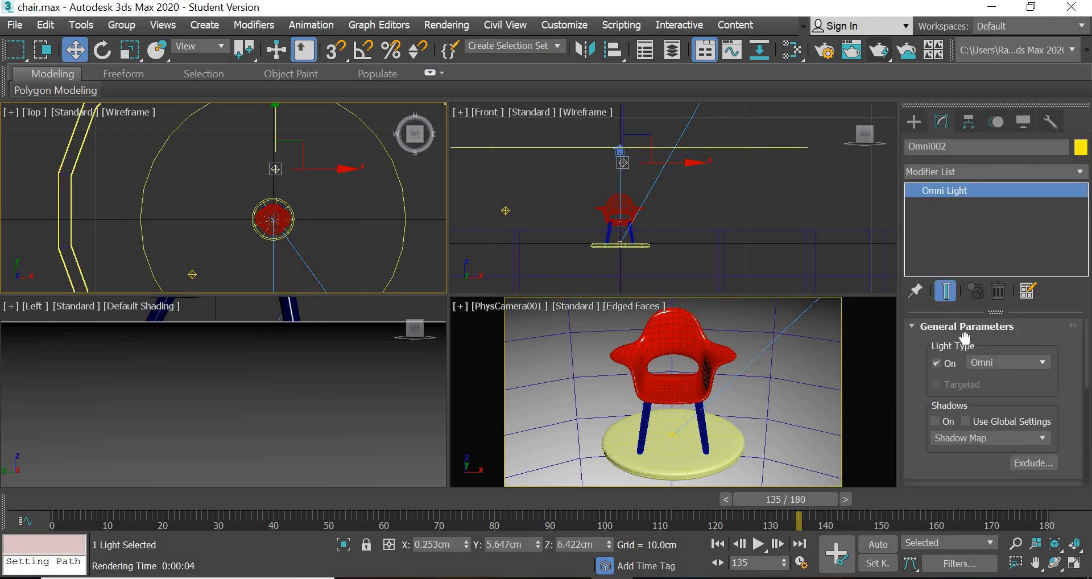
{"action": "scroll", "coordinate": [965, 339], "scroll_direction": "down", "scroll_amount": 3}
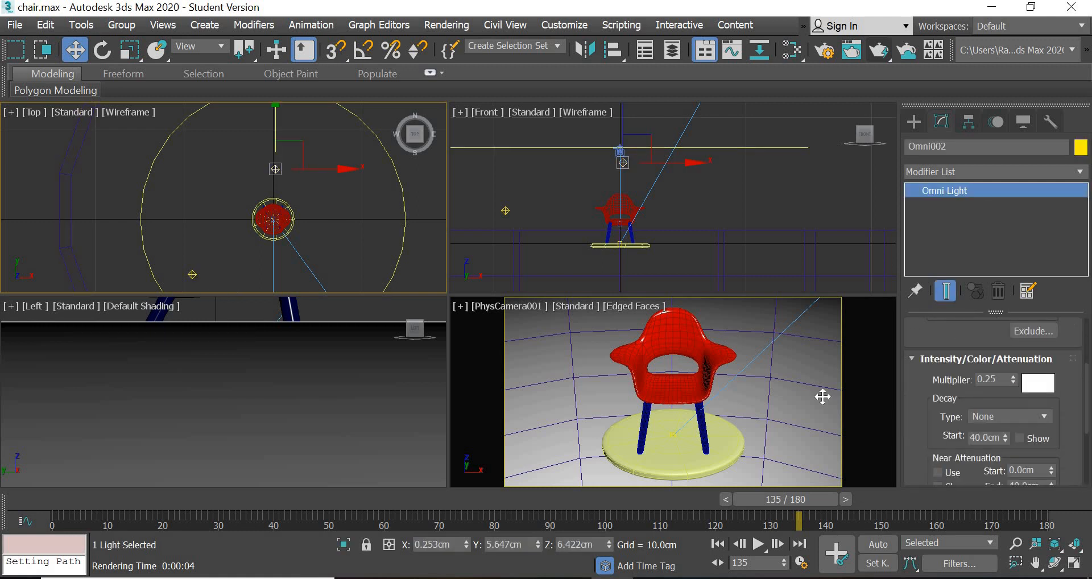
{"action": "left_click", "coordinate": [193, 275]}
{"action": "middle_click_drag", "start_coordinate": [345, 250], "coordinate": [315, 154]}
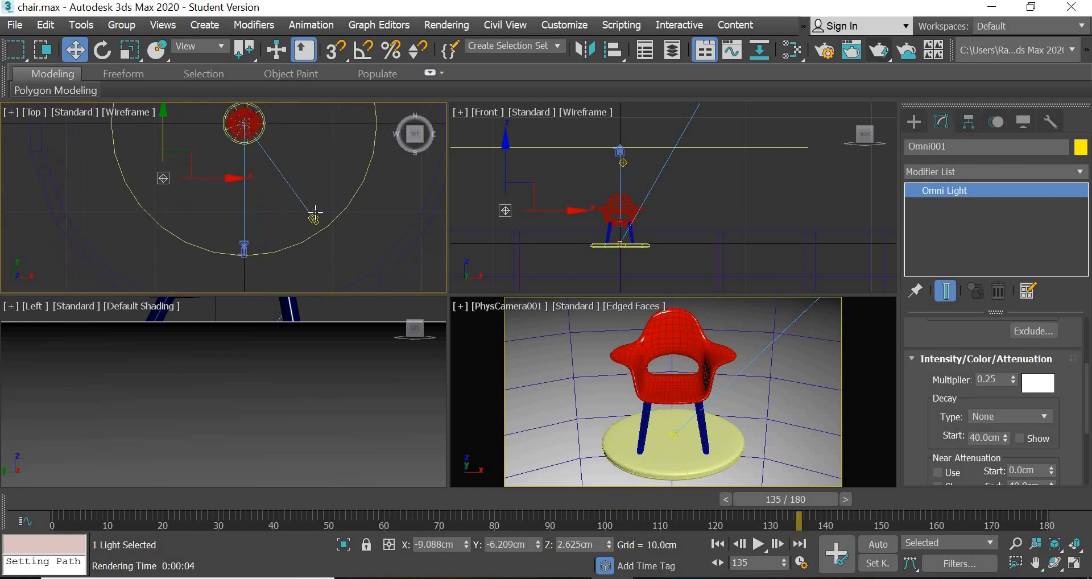
{"action": "left_click", "coordinate": [313, 218]}
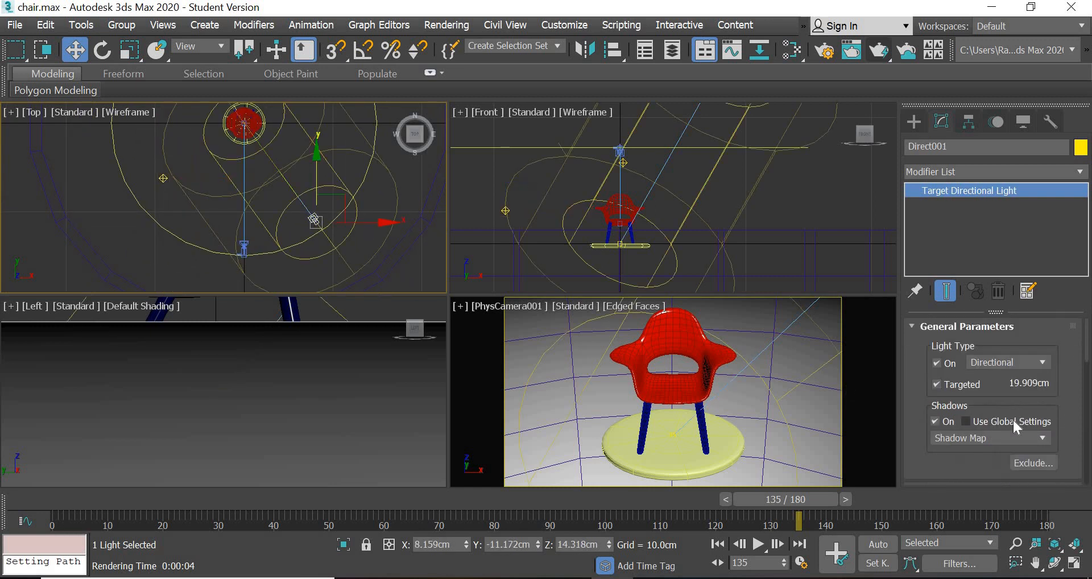
{"action": "scroll", "coordinate": [974, 432], "scroll_direction": "down", "scroll_amount": 2}
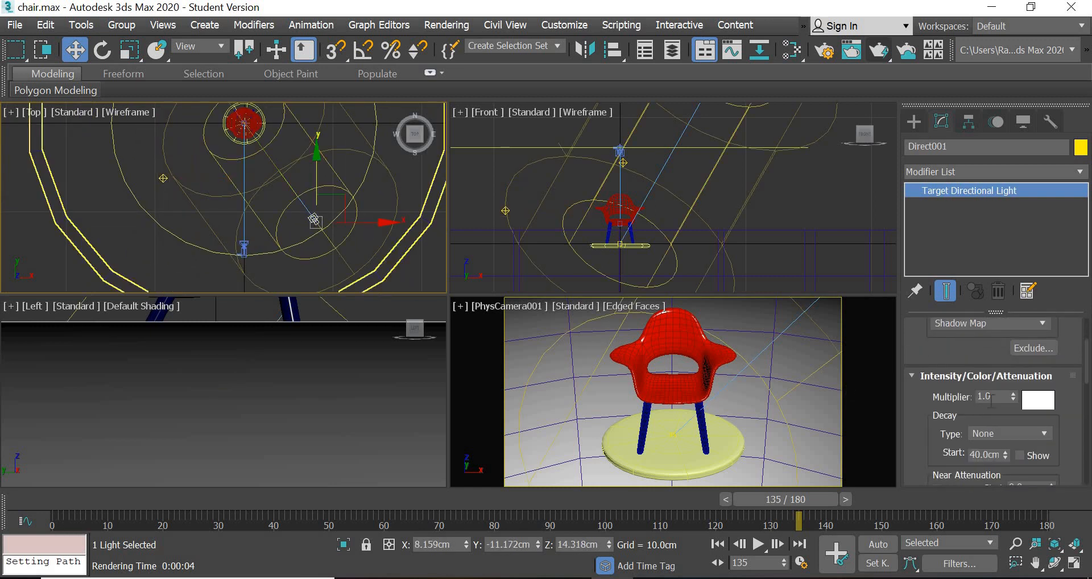
{"action": "left_click", "coordinate": [172, 274]}
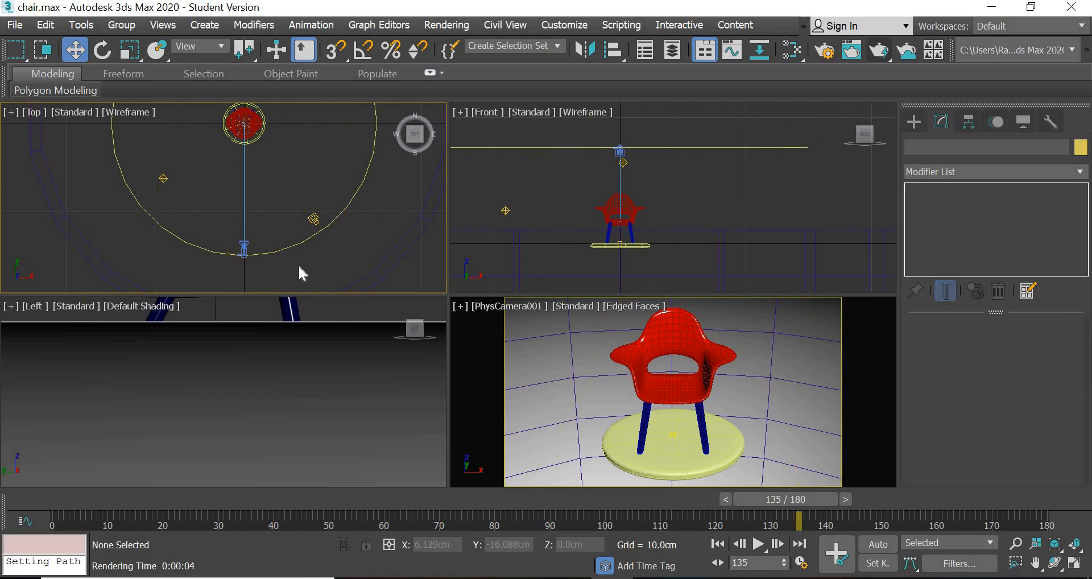
- Load palermo_square_2k.hdr as a bitmap environment map for the scene background
{"action": "key", "text": "8"}
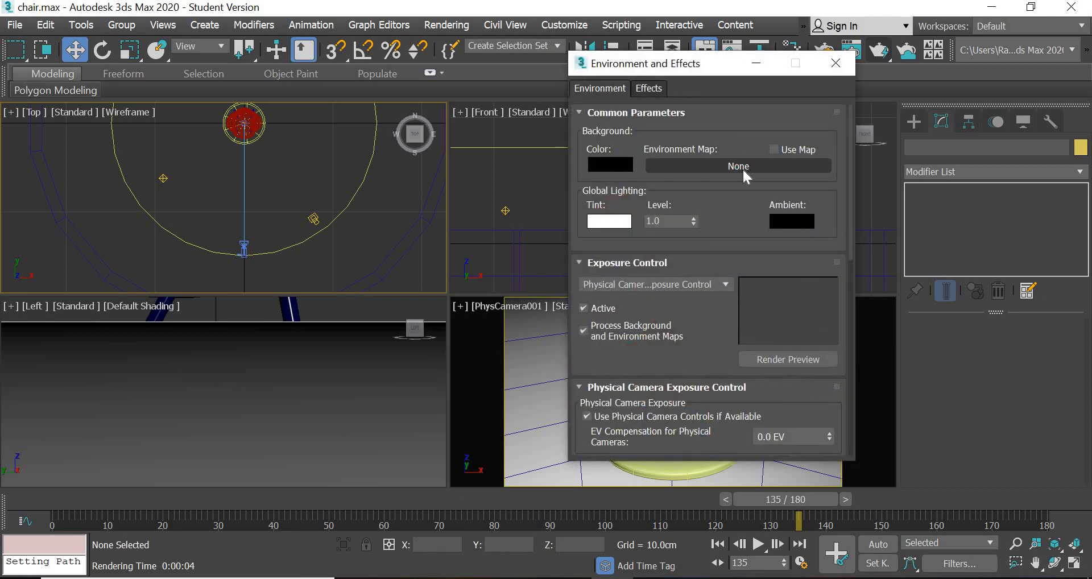
{"action": "left_click", "coordinate": [743, 169]}
{"action": "double_click", "coordinate": [401, 124]}
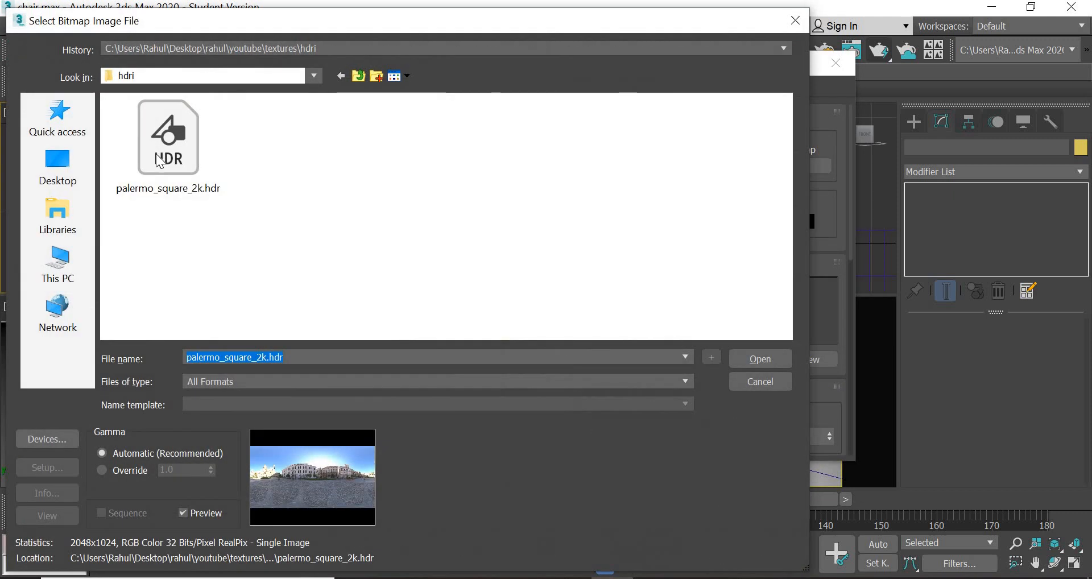
{"action": "left_click", "coordinate": [172, 162]}
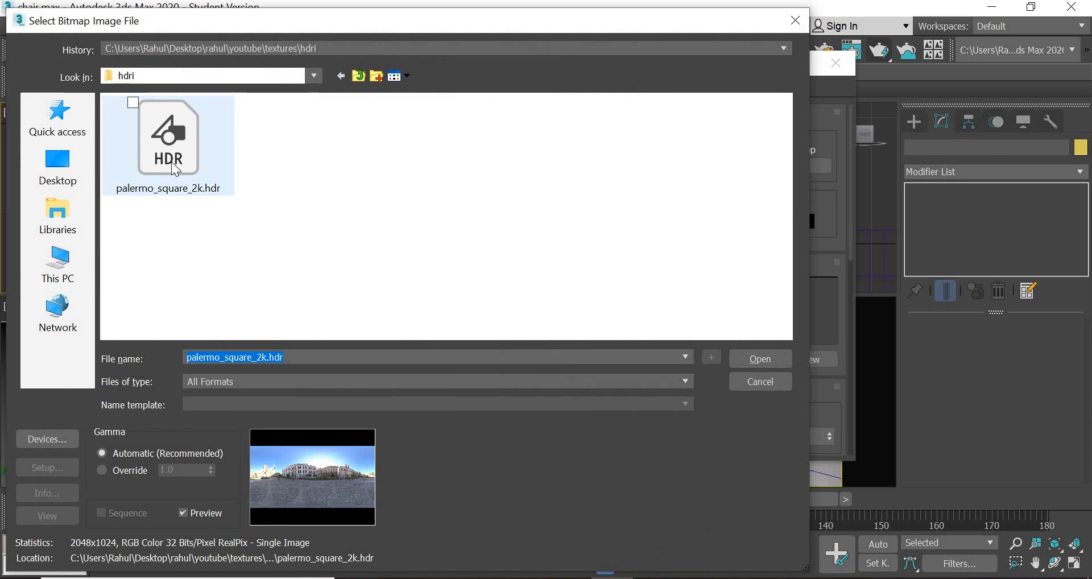
{"action": "left_click", "coordinate": [755, 360]}
{"action": "left_click", "coordinate": [255, 389]}
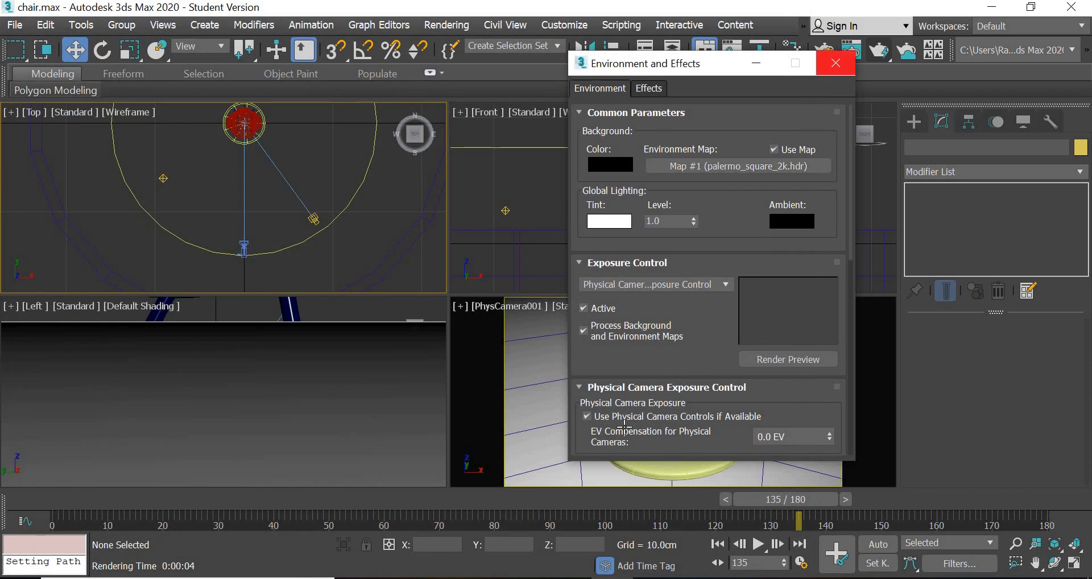
{"action": "left_click", "coordinate": [836, 63]}
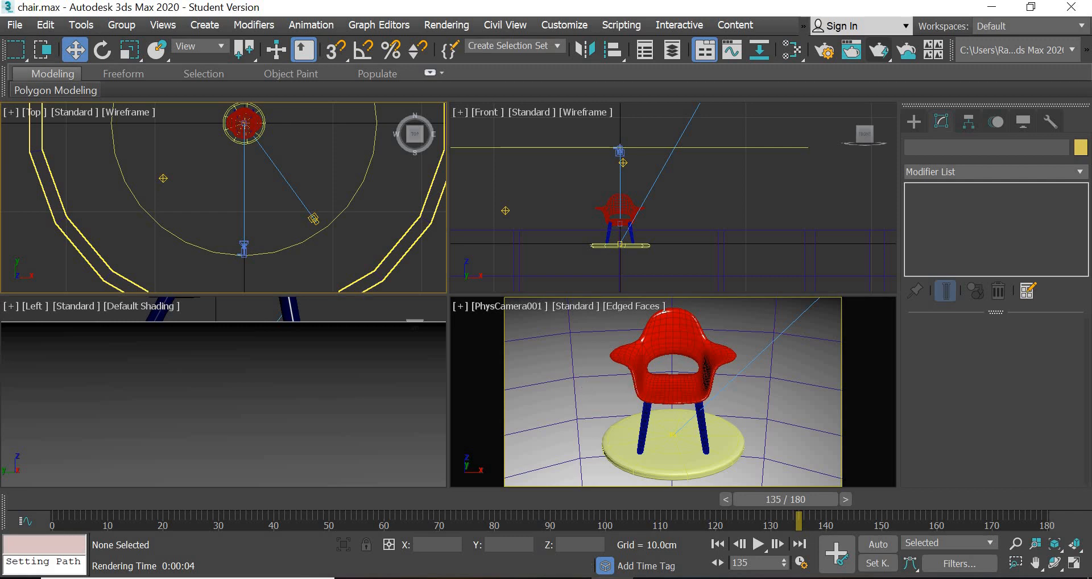
- Switch to the browser and look through HDRI Haven's Outdoor category to the Palermo Square download options
{"action": "left_click", "coordinate": [569, 578]}
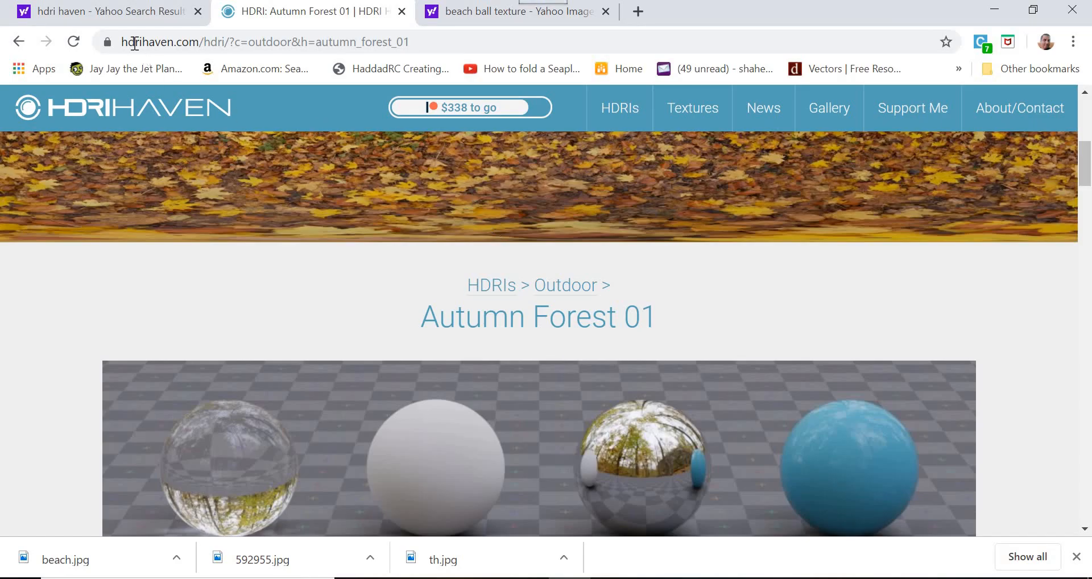
{"action": "left_click_drag", "start_coordinate": [134, 44], "coordinate": [265, 43]}
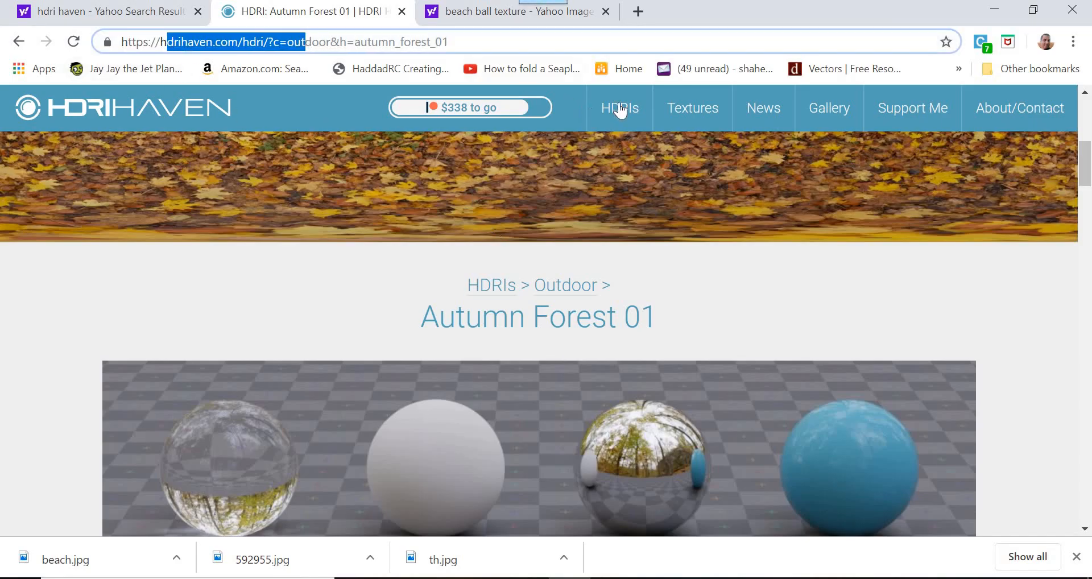
{"action": "scroll", "coordinate": [634, 142], "scroll_direction": "up", "scroll_amount": 5}
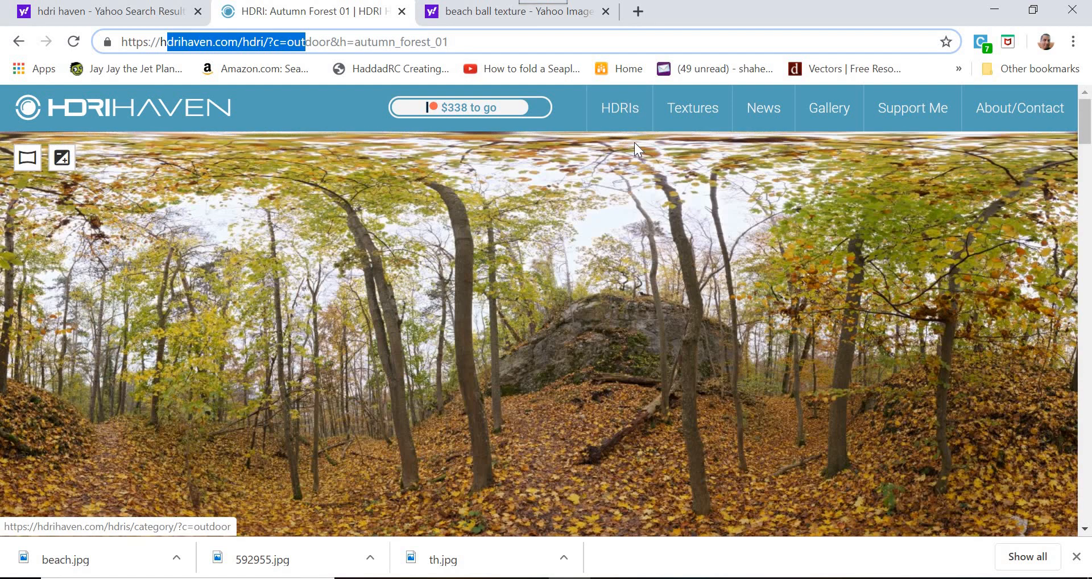
{"action": "left_click", "coordinate": [630, 118]}
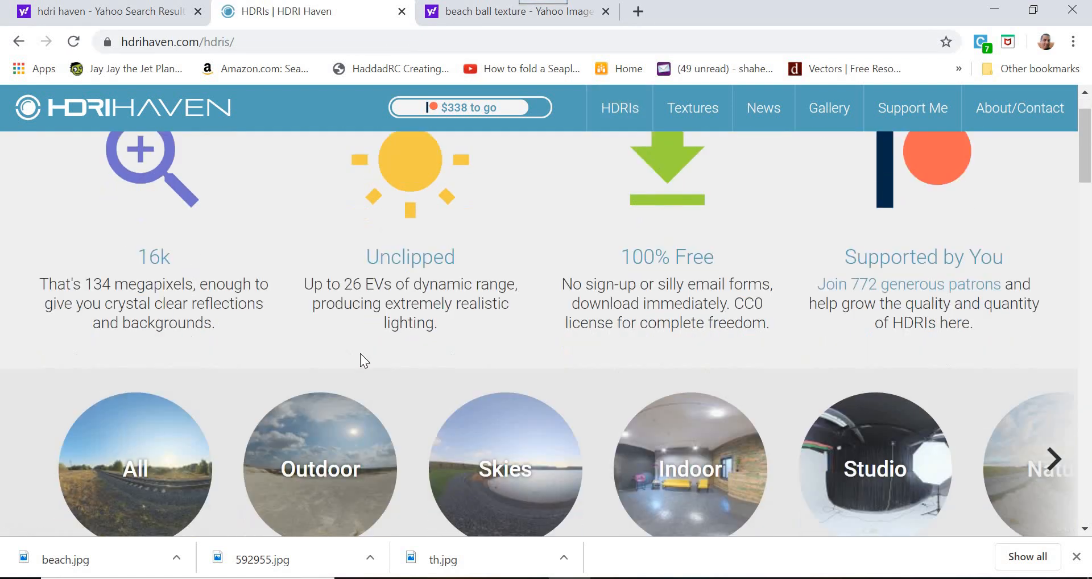
{"action": "scroll", "coordinate": [360, 353], "scroll_direction": "down", "scroll_amount": 3}
{"action": "left_click", "coordinate": [333, 279]}
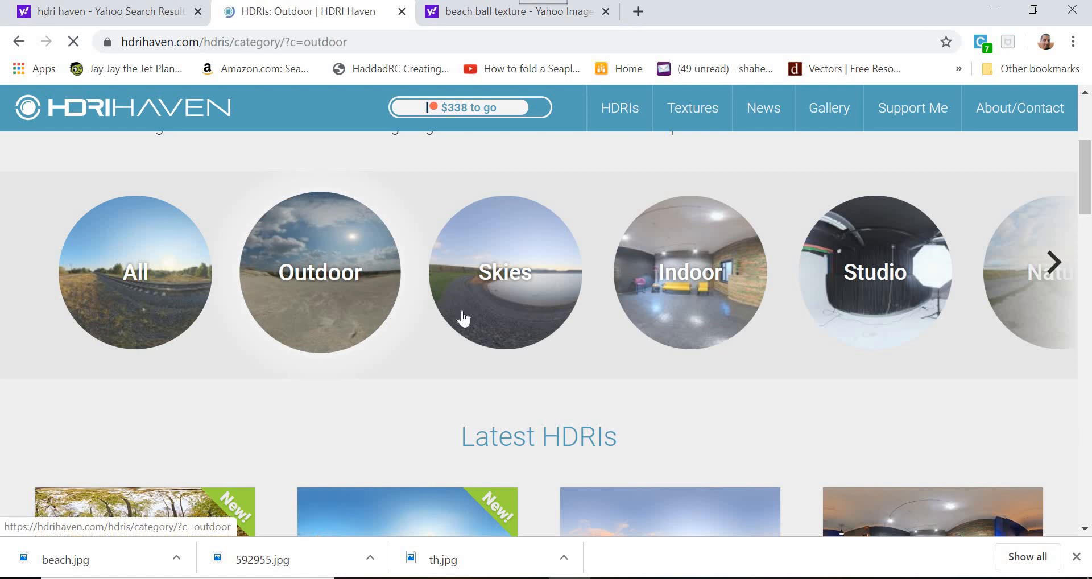
{"action": "scroll", "coordinate": [840, 317], "scroll_direction": "down", "scroll_amount": 5}
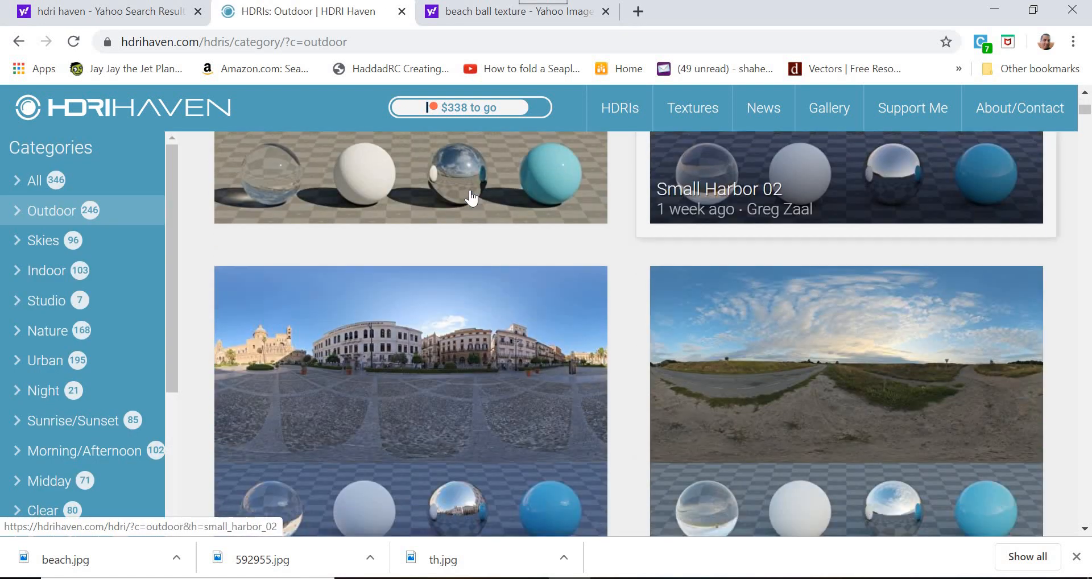
{"action": "scroll", "coordinate": [471, 198], "scroll_direction": "down", "scroll_amount": 2}
{"action": "left_click", "coordinate": [458, 197]}
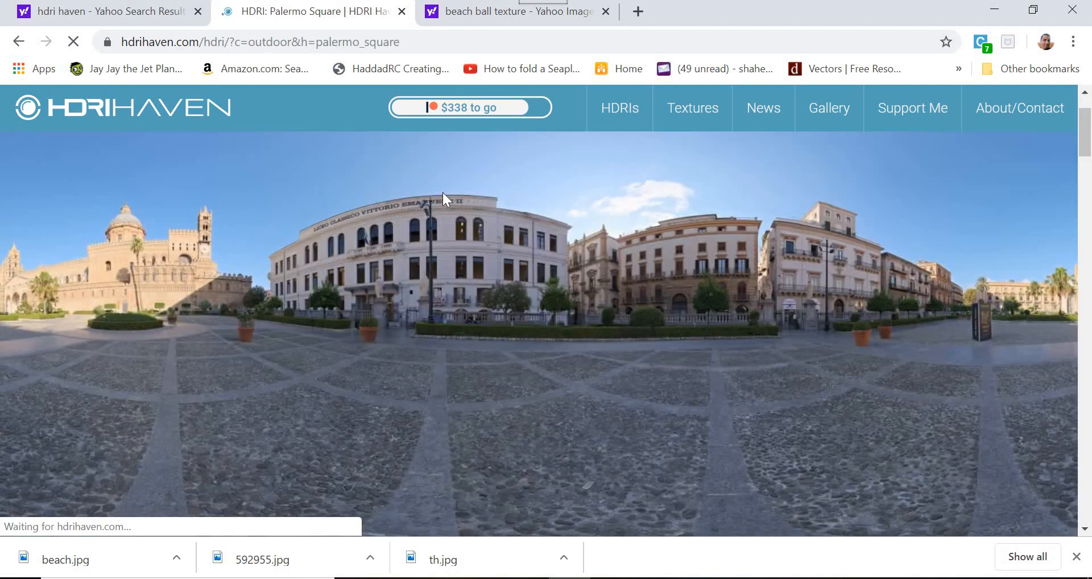
{"action": "scroll", "coordinate": [398, 222], "scroll_direction": "down", "scroll_amount": 5}
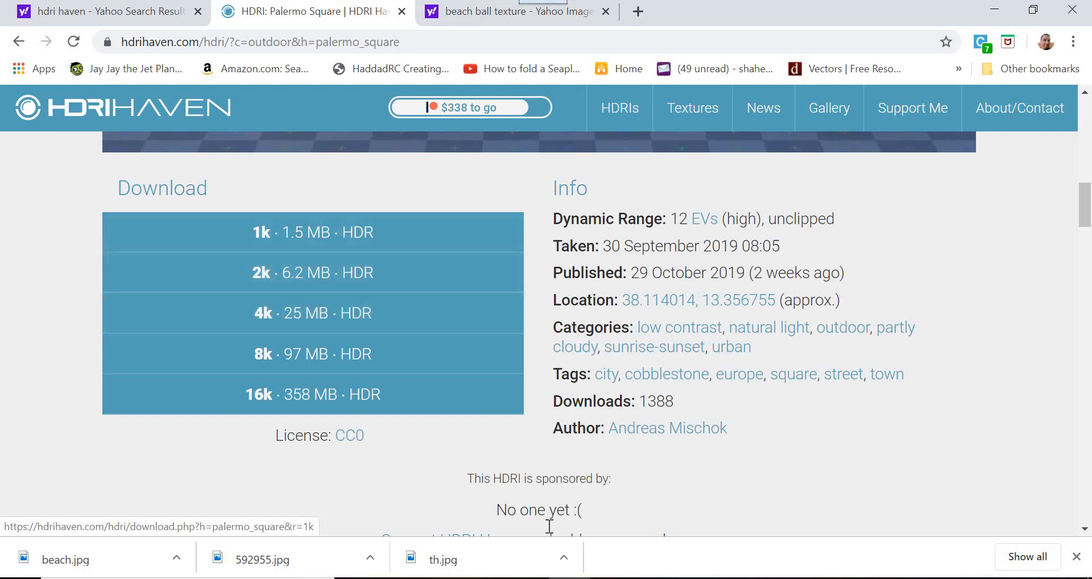
- Return to 3ds Max, test-render the camera view and examine the environment reflections on the chair up close
{"action": "left_click", "coordinate": [612, 578]}
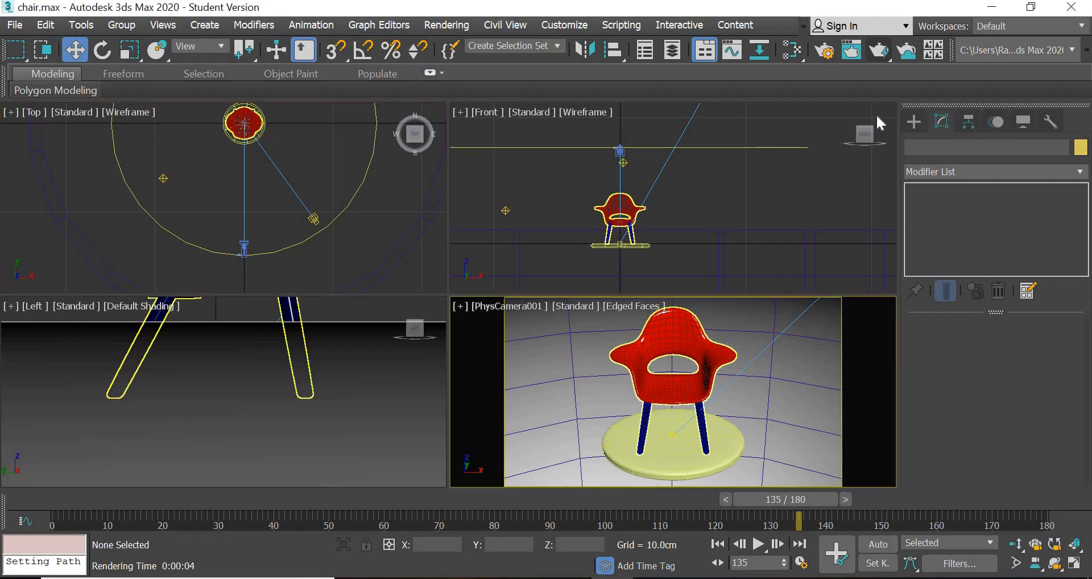
{"action": "left_click", "coordinate": [879, 50]}
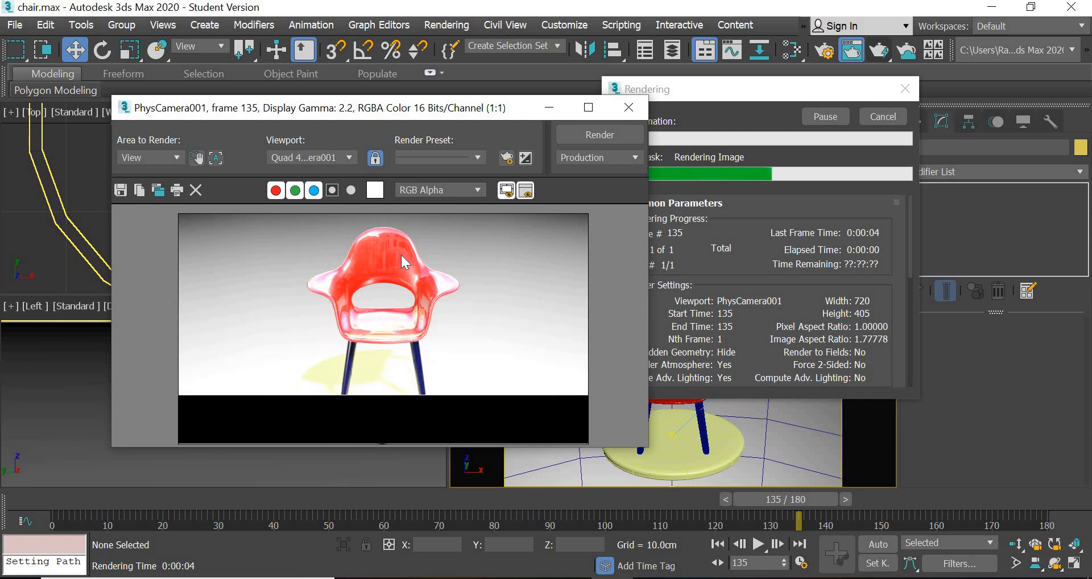
{"action": "scroll", "coordinate": [398, 253], "scroll_direction": "up", "scroll_amount": 3}
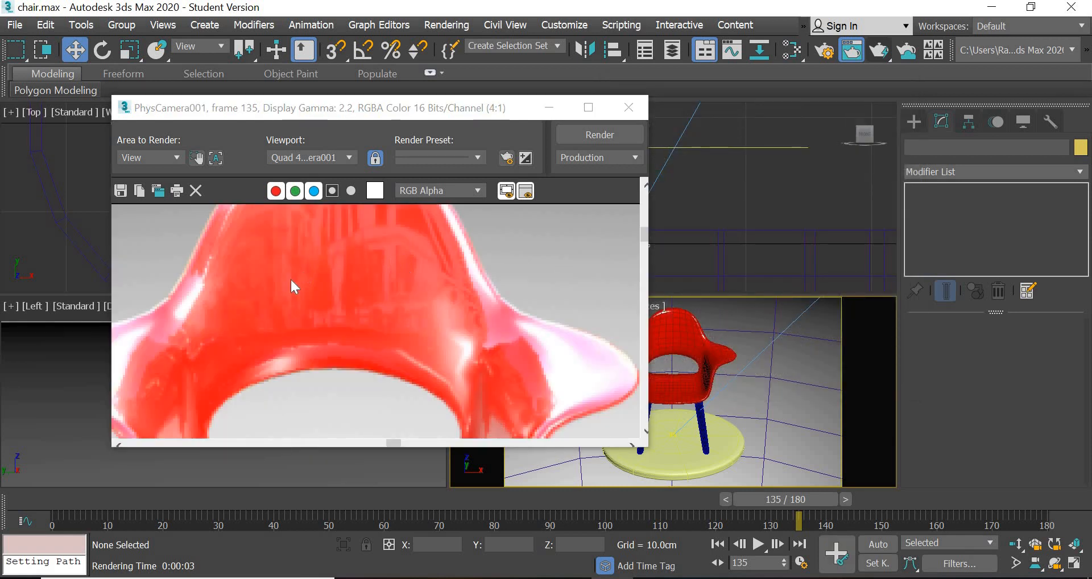
{"action": "scroll", "coordinate": [309, 276], "scroll_direction": "down", "scroll_amount": 3}
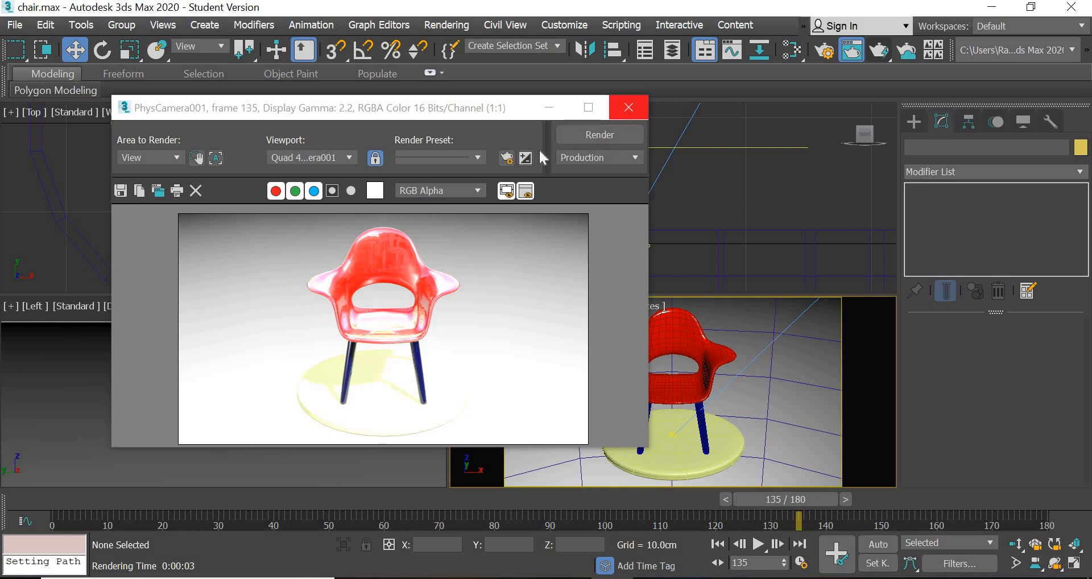
{"action": "left_click", "coordinate": [628, 108]}
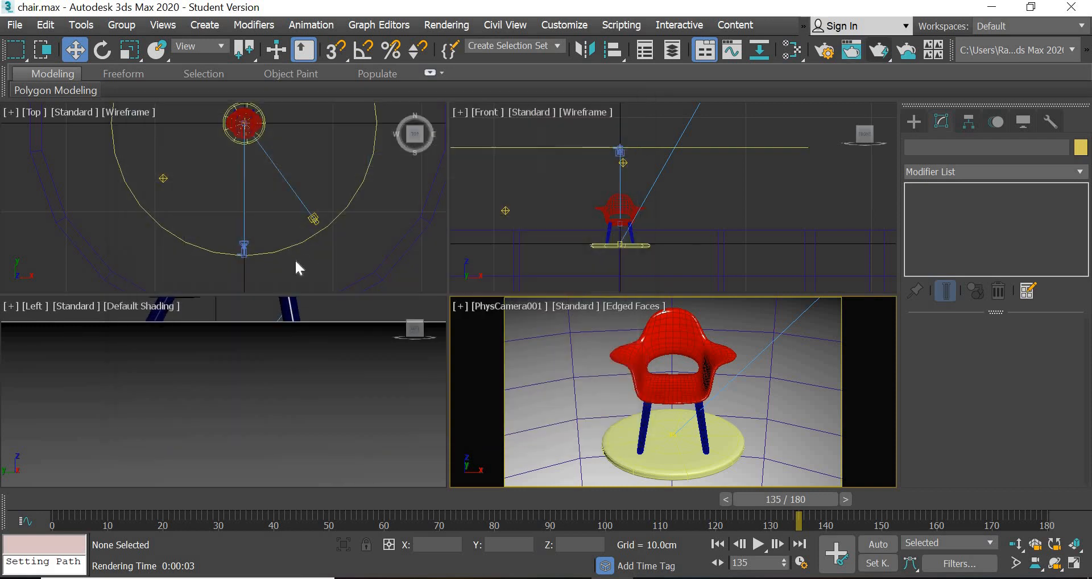
- Set the physical camera's exposure gain Target to 9 EV
{"action": "left_click", "coordinate": [247, 247]}
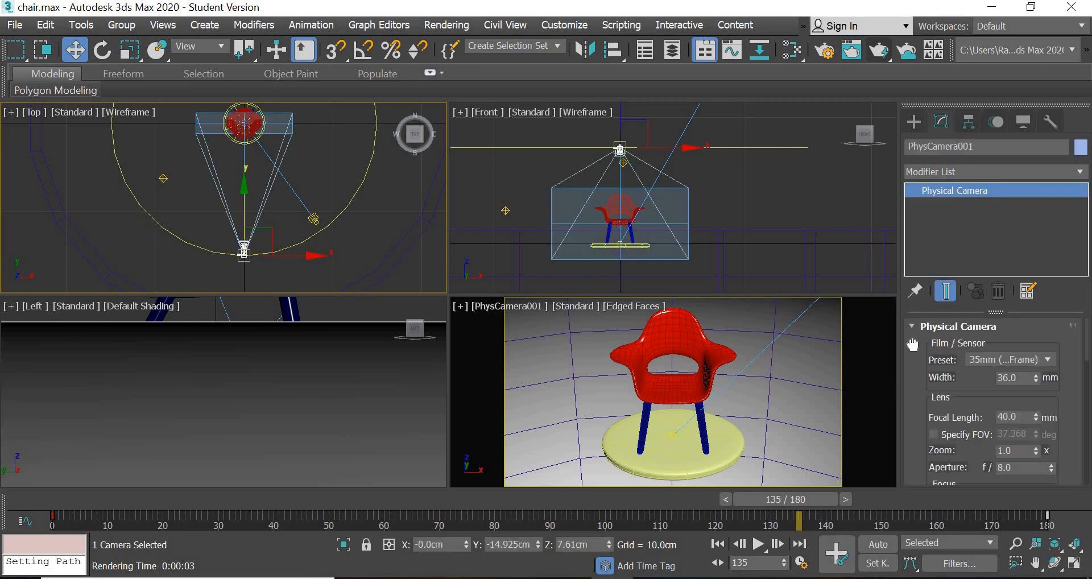
{"action": "scroll", "coordinate": [910, 392], "scroll_direction": "down", "scroll_amount": 5}
{"action": "scroll", "coordinate": [904, 409], "scroll_direction": "down", "scroll_amount": 5}
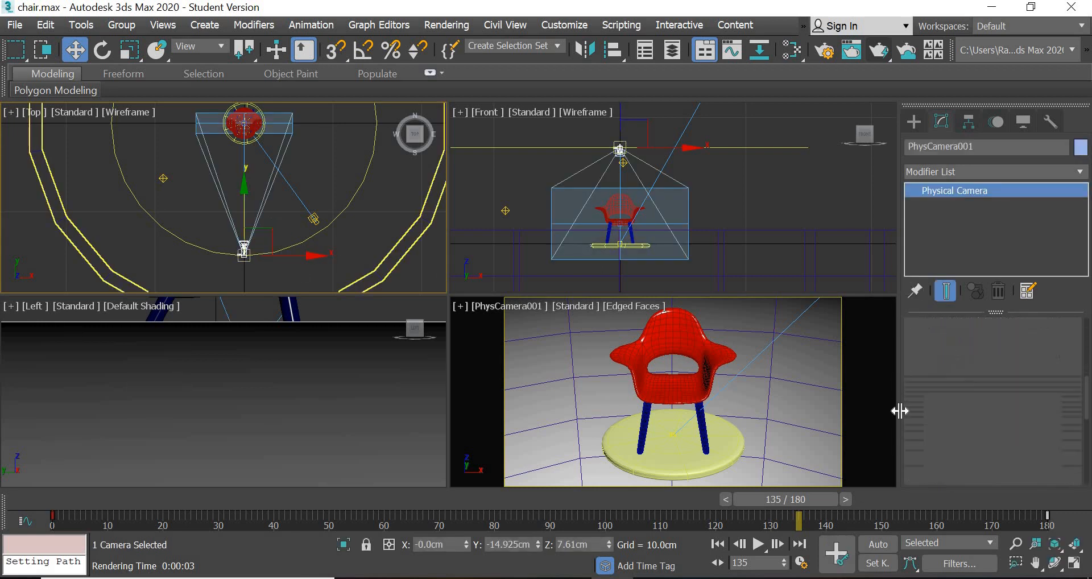
{"action": "scroll", "coordinate": [908, 336], "scroll_direction": "down", "scroll_amount": 5}
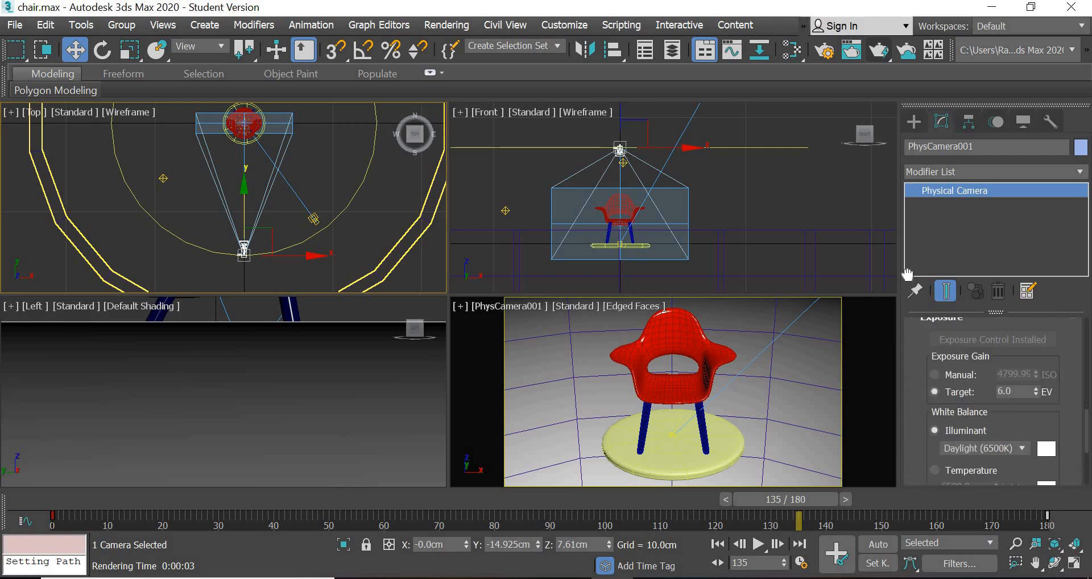
{"action": "scroll", "coordinate": [916, 364], "scroll_direction": "up", "scroll_amount": 1}
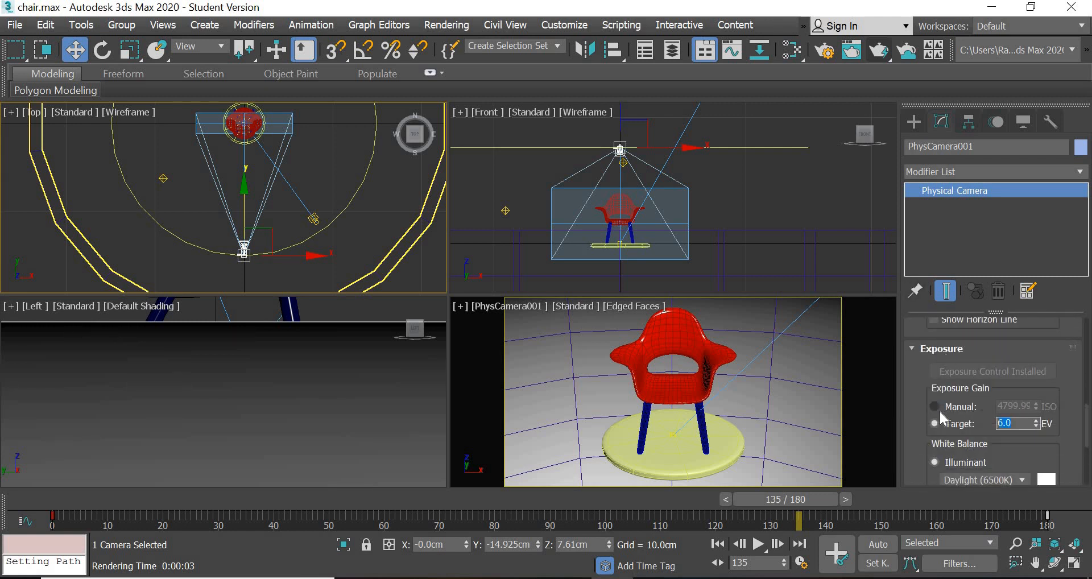
{"action": "type", "text": "9"}
{"action": "key", "text": "Return"}
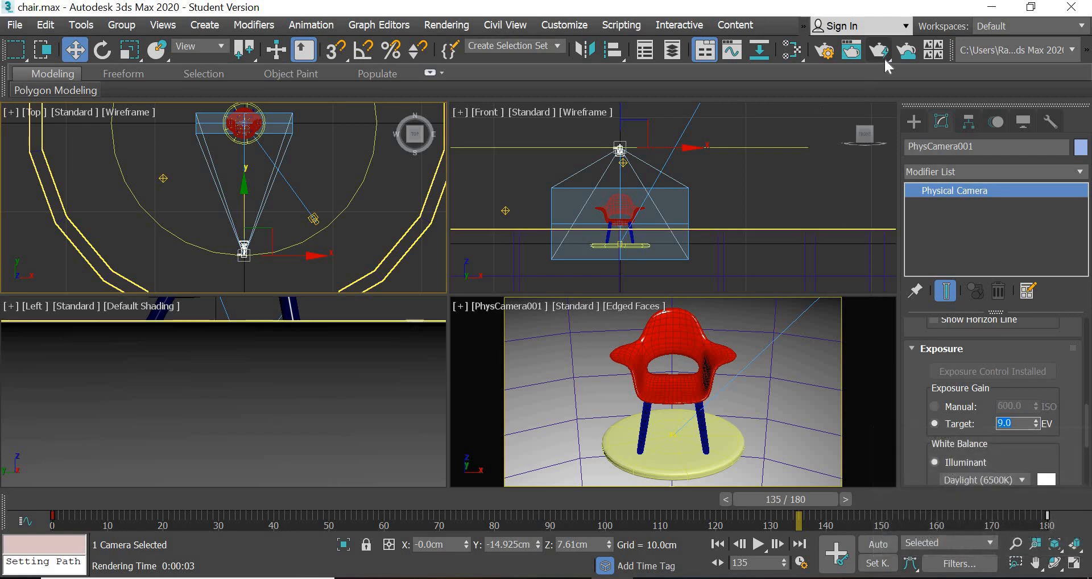
- Test-render the camera view and examine the exposure and the chair's reflections up close
{"action": "left_click", "coordinate": [886, 52]}
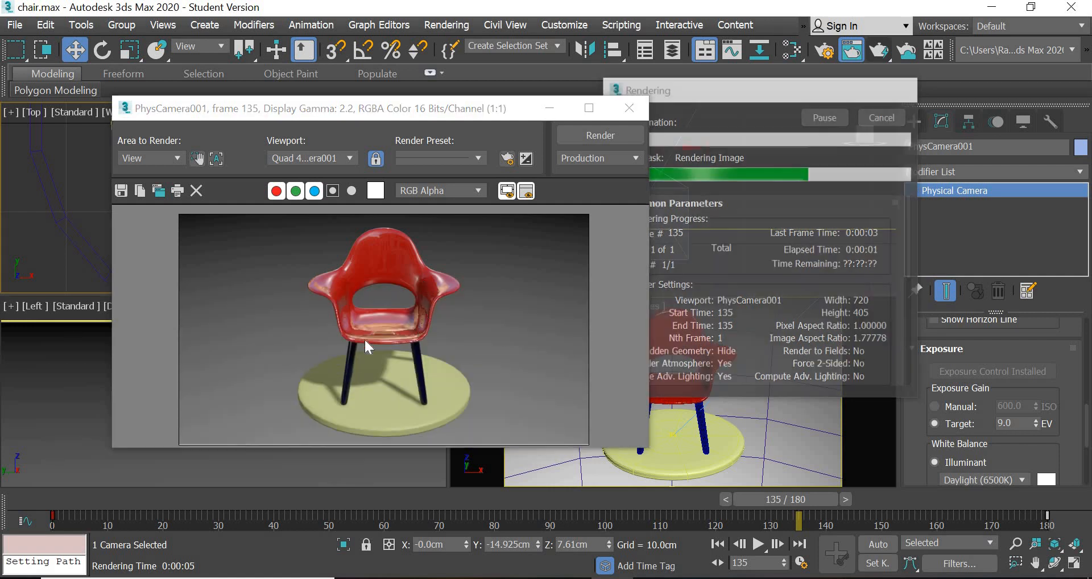
{"action": "scroll", "coordinate": [365, 343], "scroll_direction": "up", "scroll_amount": 3}
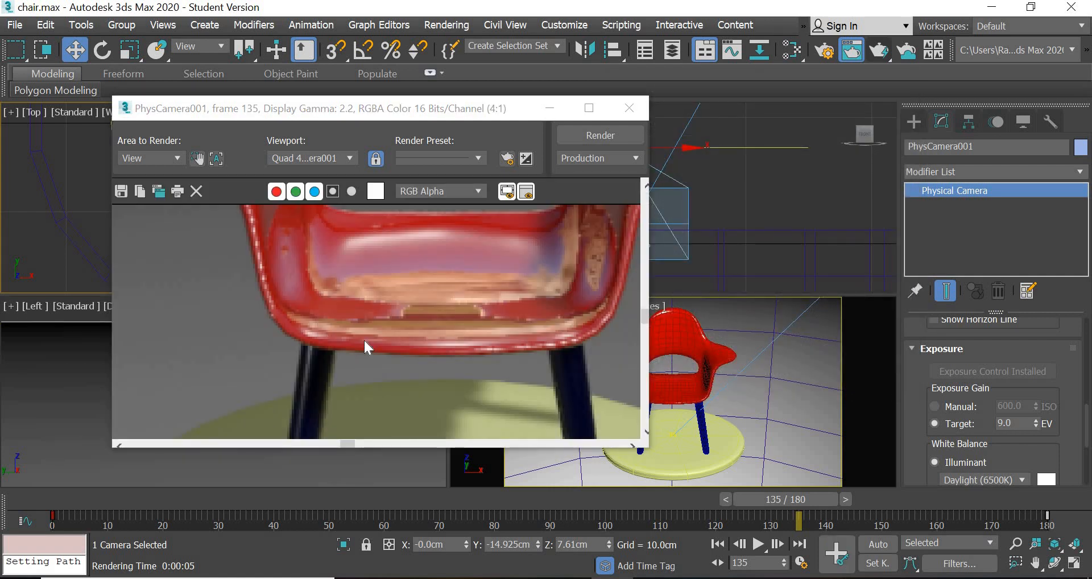
{"action": "scroll", "coordinate": [363, 339], "scroll_direction": "down", "scroll_amount": 3}
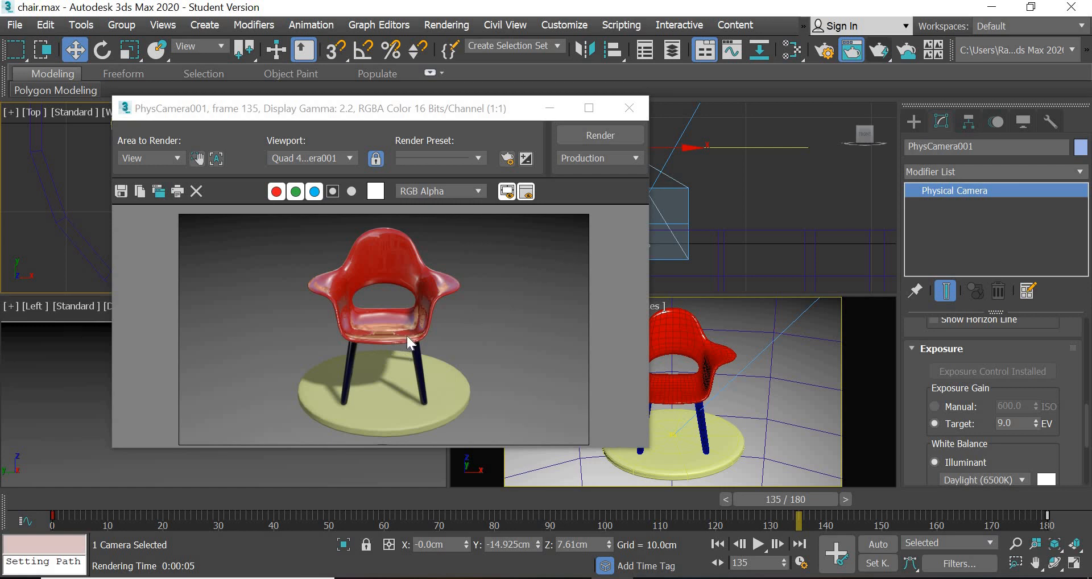
{"action": "scroll", "coordinate": [408, 336], "scroll_direction": "up", "scroll_amount": 2}
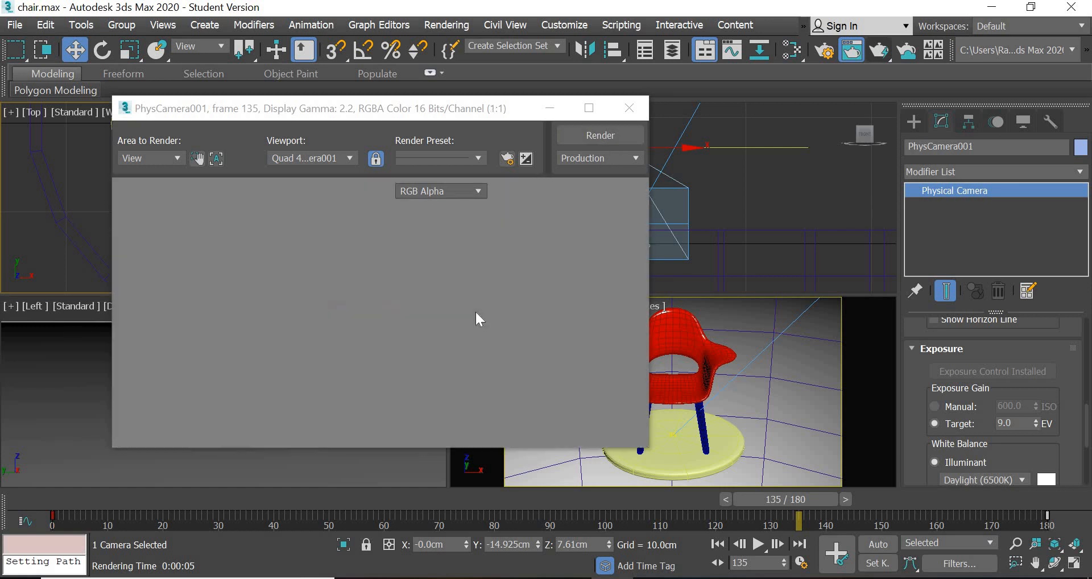
{"action": "left_click", "coordinate": [630, 109]}
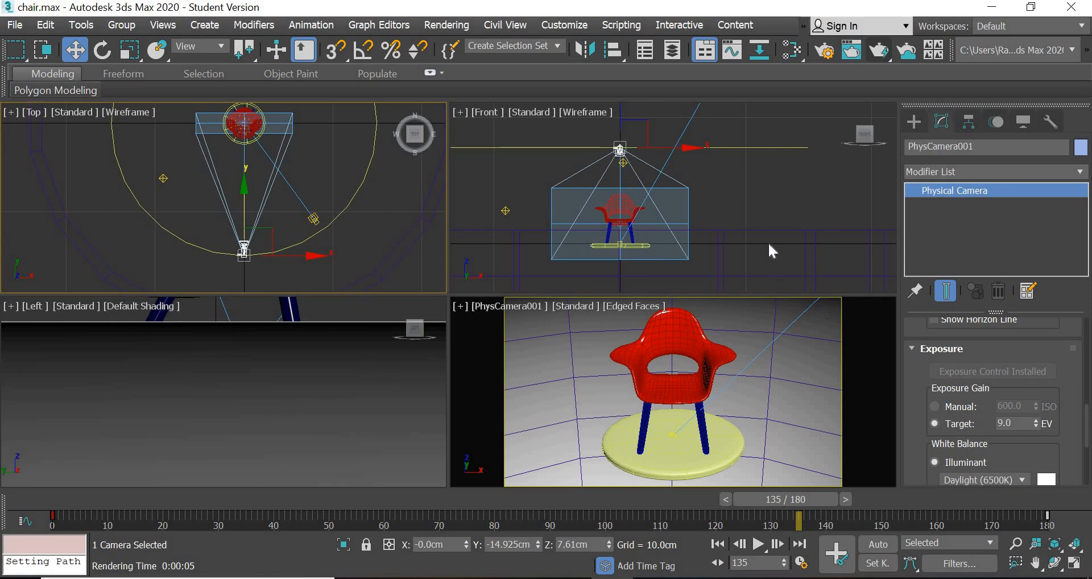
- Create a Standard material, assign it to the round platform under the chair and show it shaded in the viewport
{"action": "left_click", "coordinate": [681, 473]}
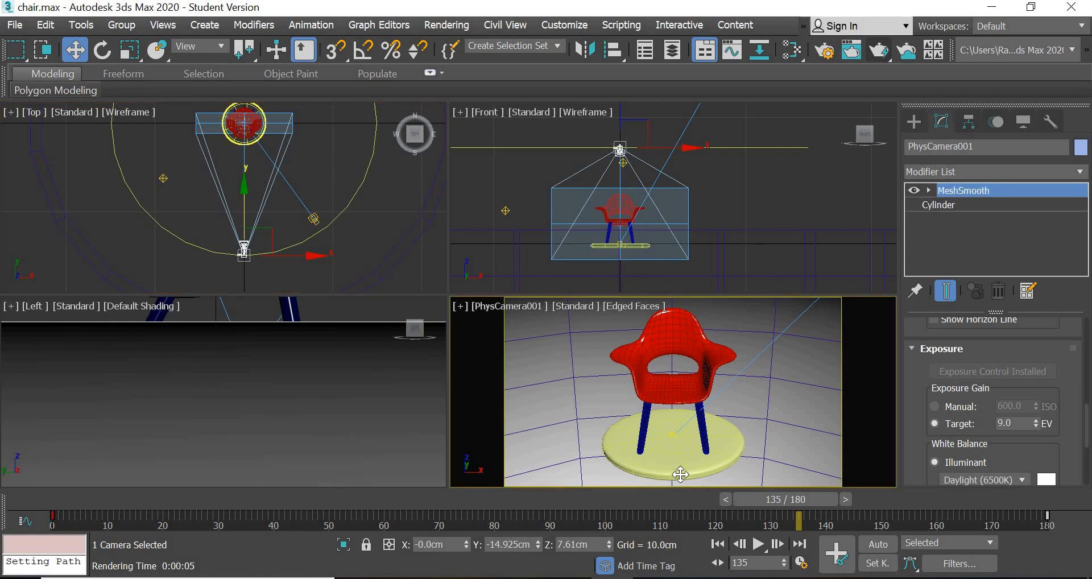
{"action": "key", "text": "m"}
{"action": "left_click", "coordinate": [448, 50]}
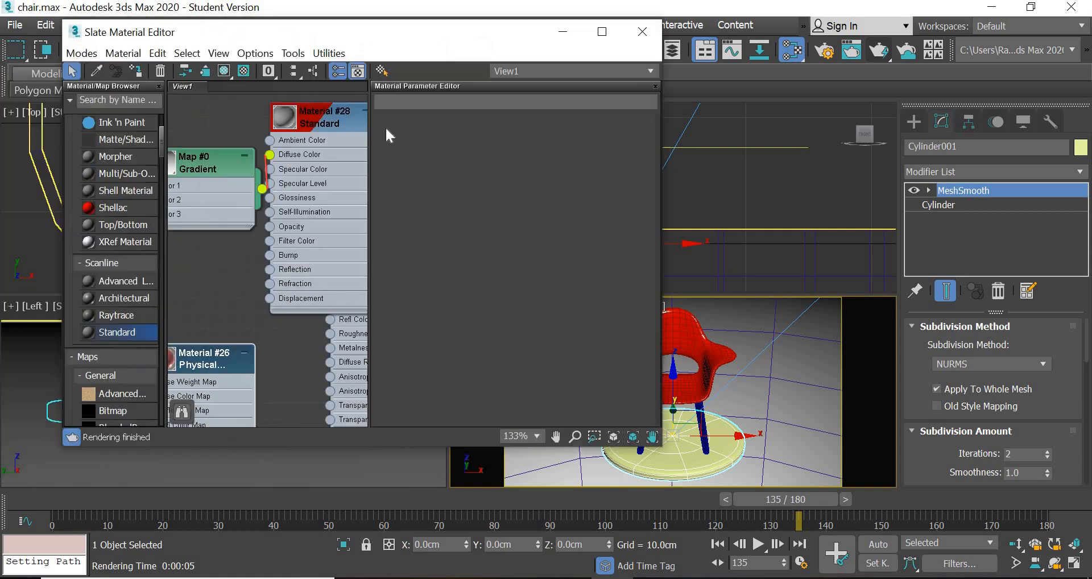
{"action": "scroll", "coordinate": [287, 273], "scroll_direction": "down", "scroll_amount": 5}
{"action": "middle_click_drag", "start_coordinate": [246, 332], "coordinate": [399, 296]}
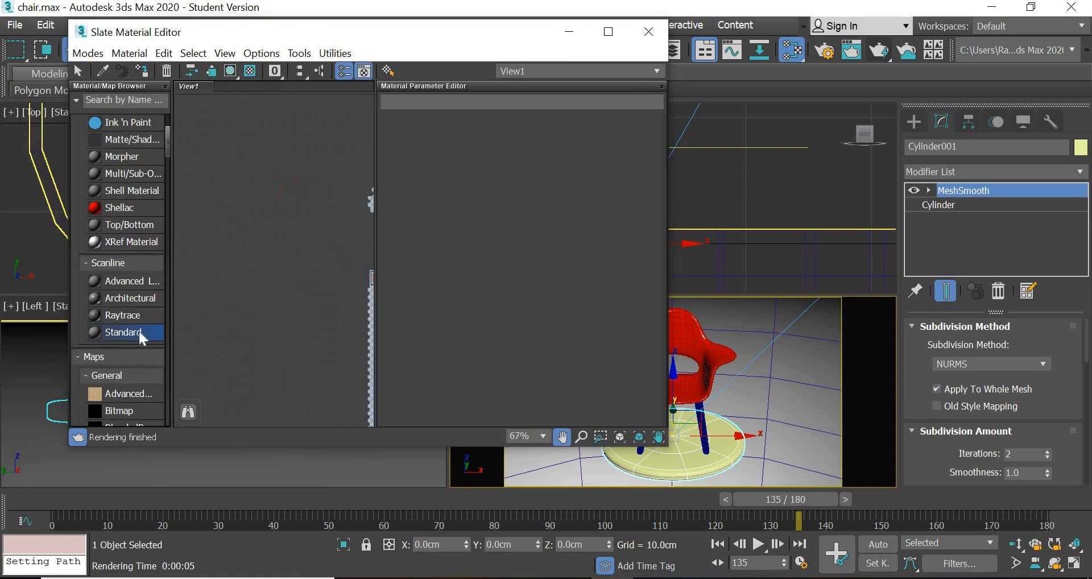
{"action": "left_click_drag", "start_coordinate": [138, 329], "coordinate": [309, 168]}
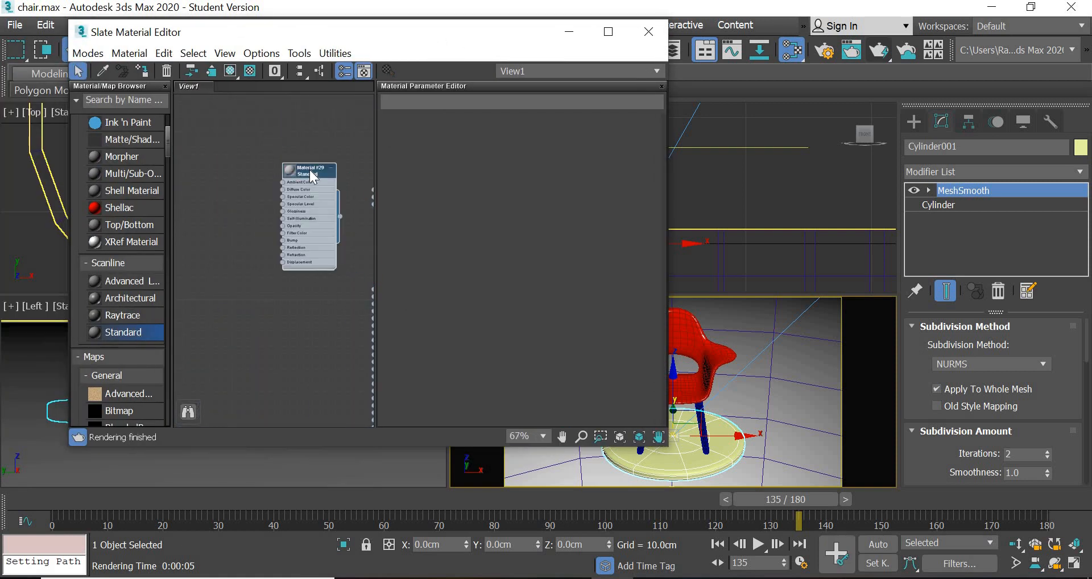
{"action": "right_click", "coordinate": [309, 170]}
{"action": "left_click", "coordinate": [341, 157]}
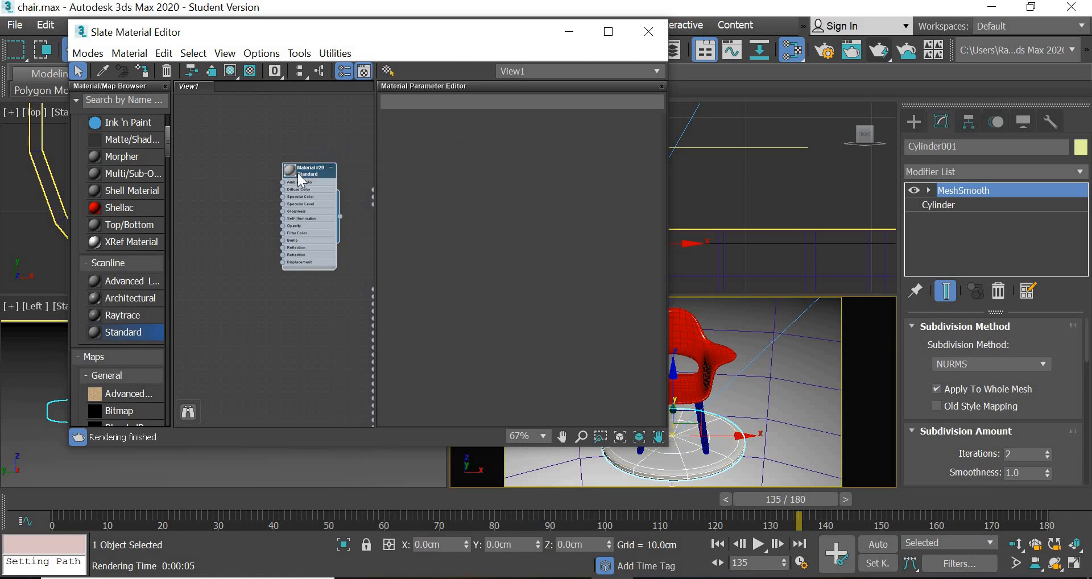
{"action": "right_click", "coordinate": [302, 180]}
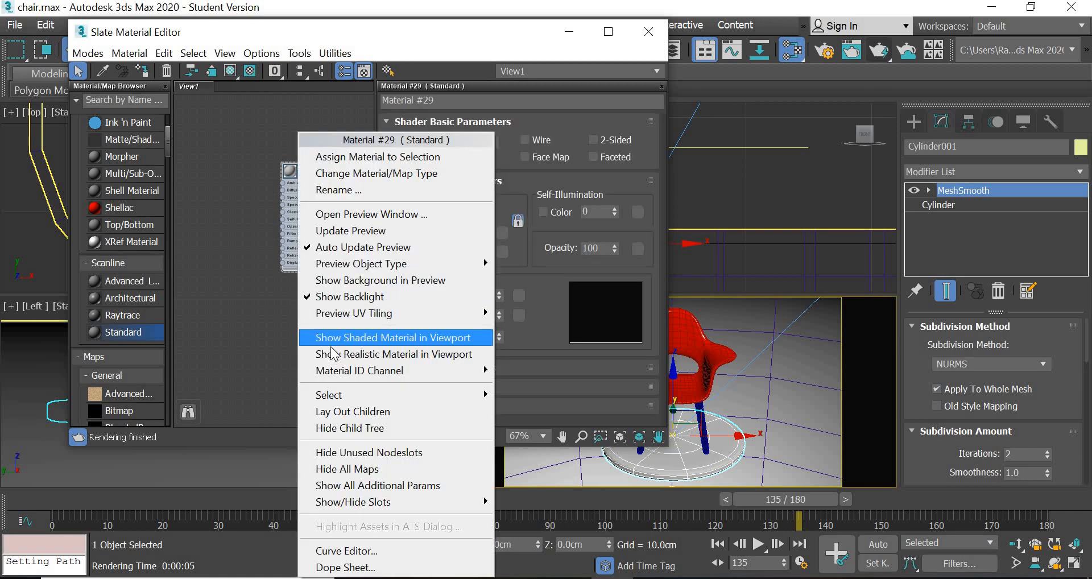
{"action": "left_click", "coordinate": [393, 337]}
- Load concrete.jpg from the textures folder as a bitmap for the platform material's Diffuse Color
{"action": "scroll", "coordinate": [297, 212], "scroll_direction": "up", "scroll_amount": 6}
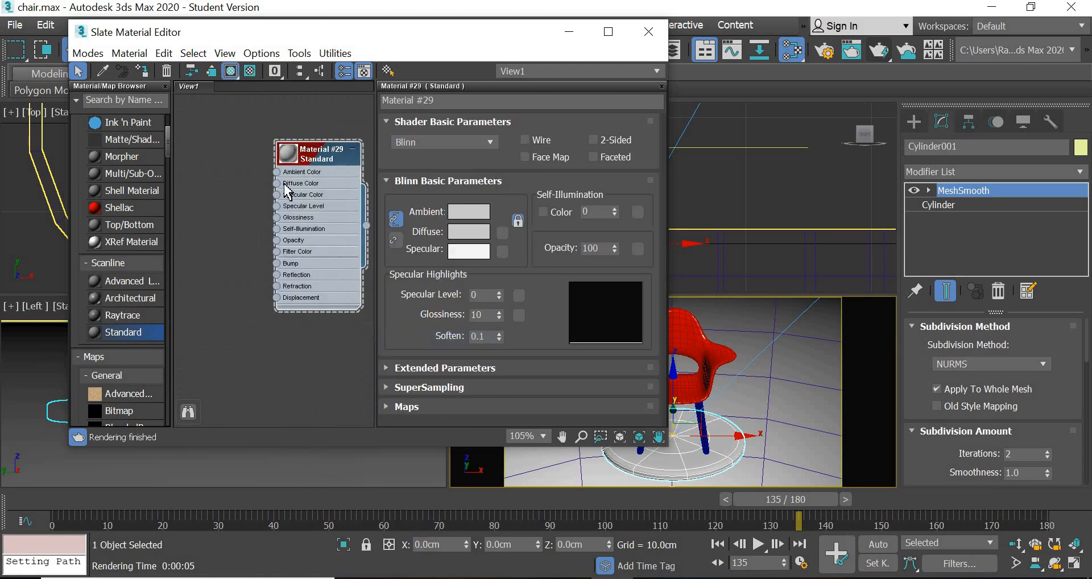
{"action": "left_click_drag", "start_coordinate": [271, 176], "coordinate": [223, 177]}
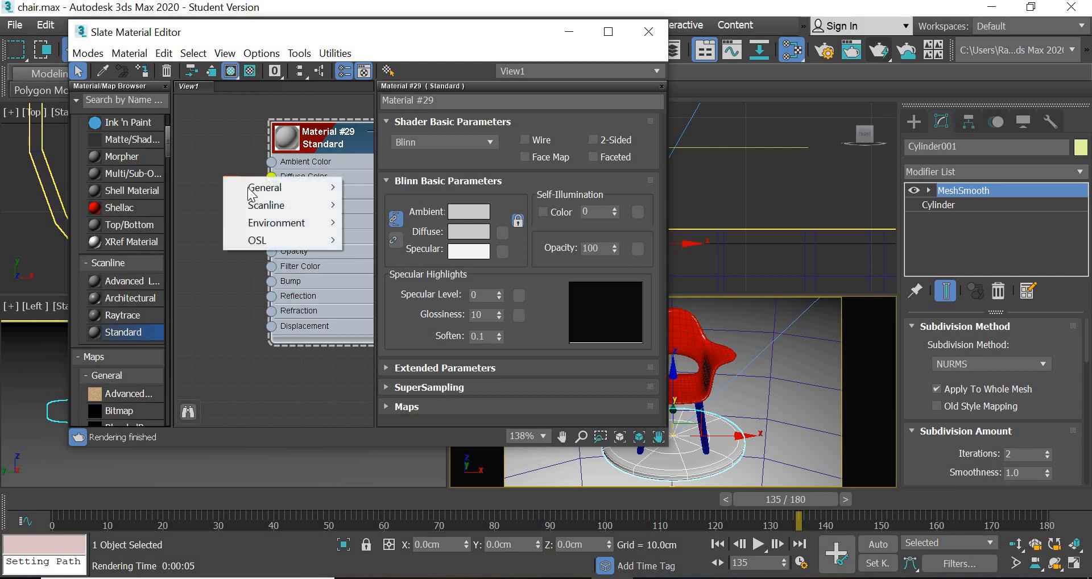
{"action": "mouse_move", "coordinate": [250, 189]}
{"action": "left_click", "coordinate": [373, 41]}
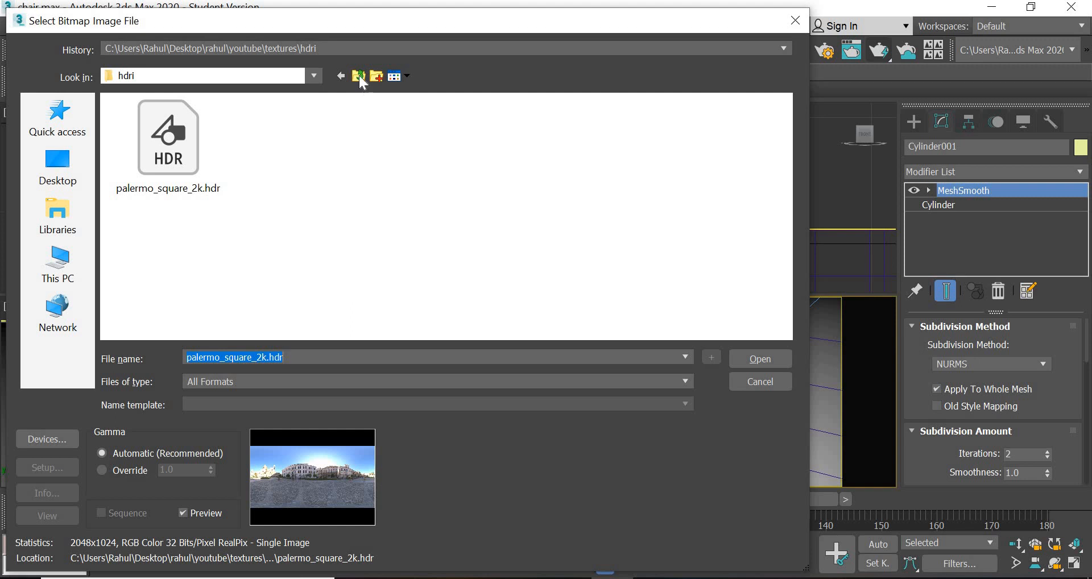
{"action": "left_click", "coordinate": [359, 75]}
{"action": "scroll", "coordinate": [585, 279], "scroll_direction": "down", "scroll_amount": 5}
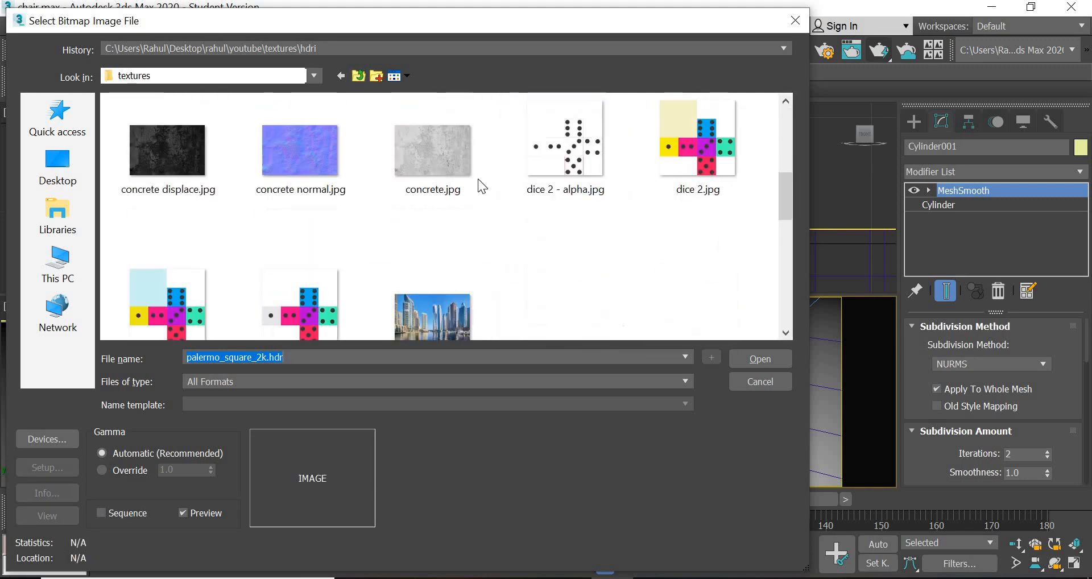
{"action": "left_click", "coordinate": [452, 162]}
{"action": "double_click", "coordinate": [453, 162]}
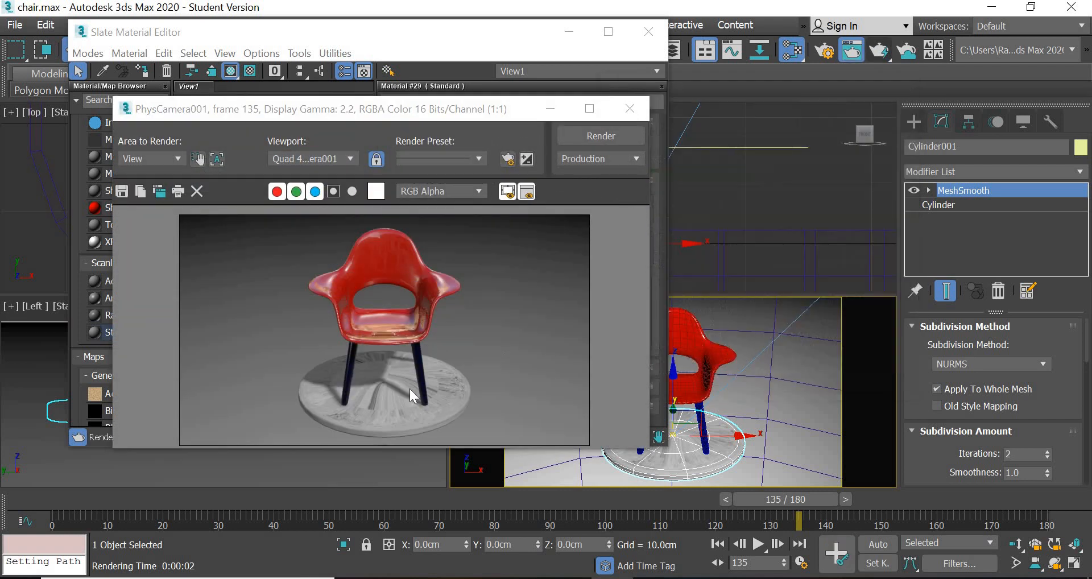
- Test-render the camera view, examine the concrete texture on the platform, and close the render and the material editor
{"action": "scroll", "coordinate": [408, 388], "scroll_direction": "up", "scroll_amount": 1}
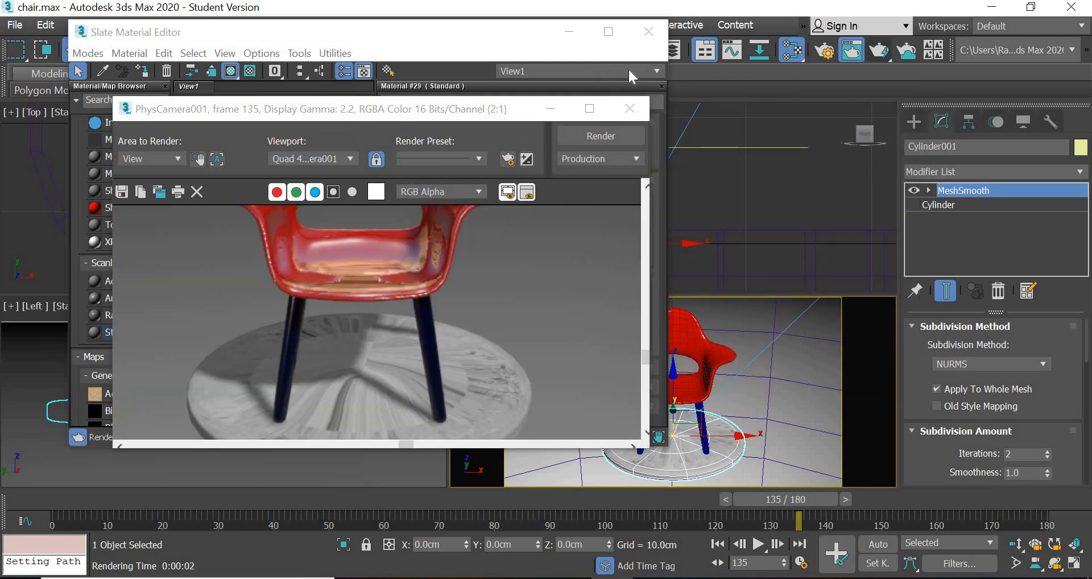
{"action": "left_click", "coordinate": [630, 109]}
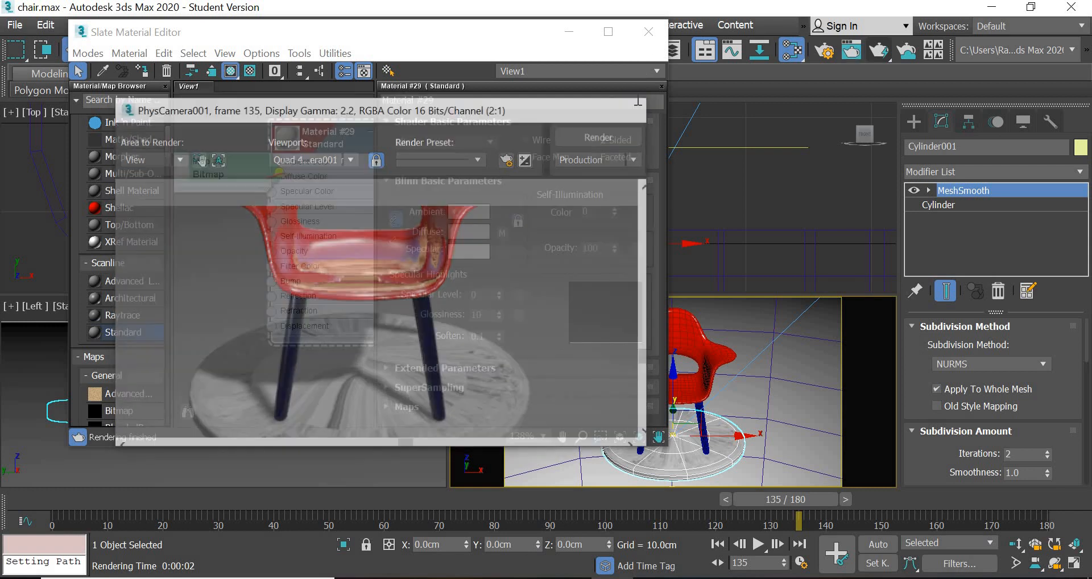
{"action": "left_click", "coordinate": [650, 38]}
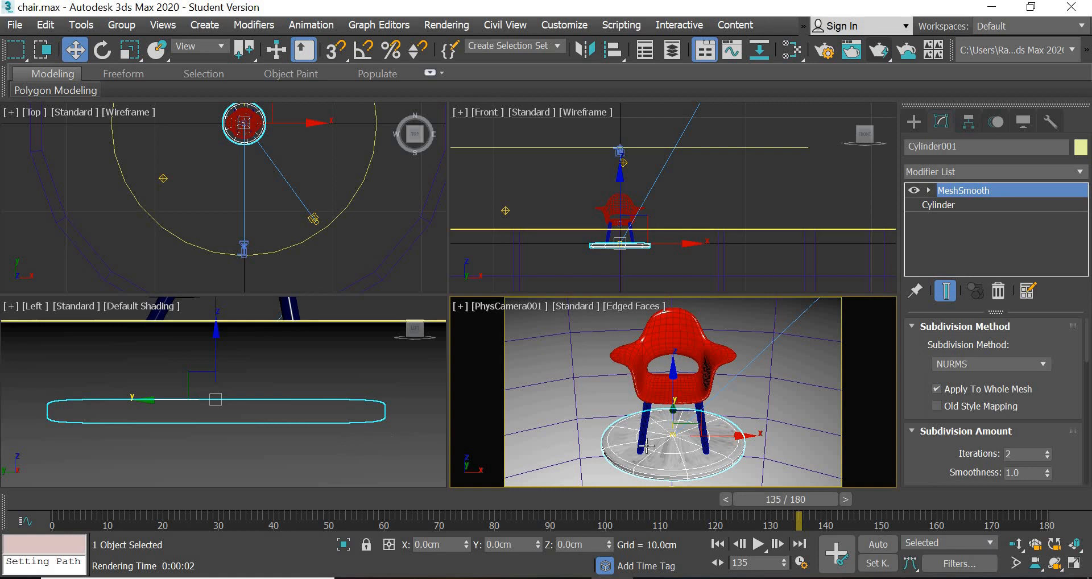
- Maximize the camera view and add a UVW Map modifier to the round platform
{"action": "left_click", "coordinate": [349, 442]}
{"action": "left_click", "coordinate": [684, 457]}
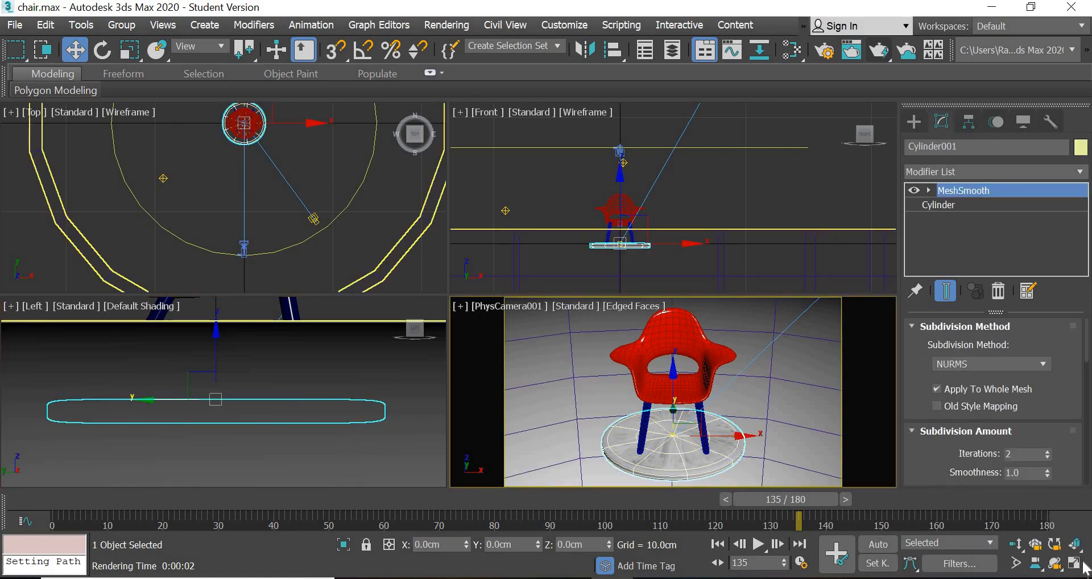
{"action": "left_click", "coordinate": [1076, 564]}
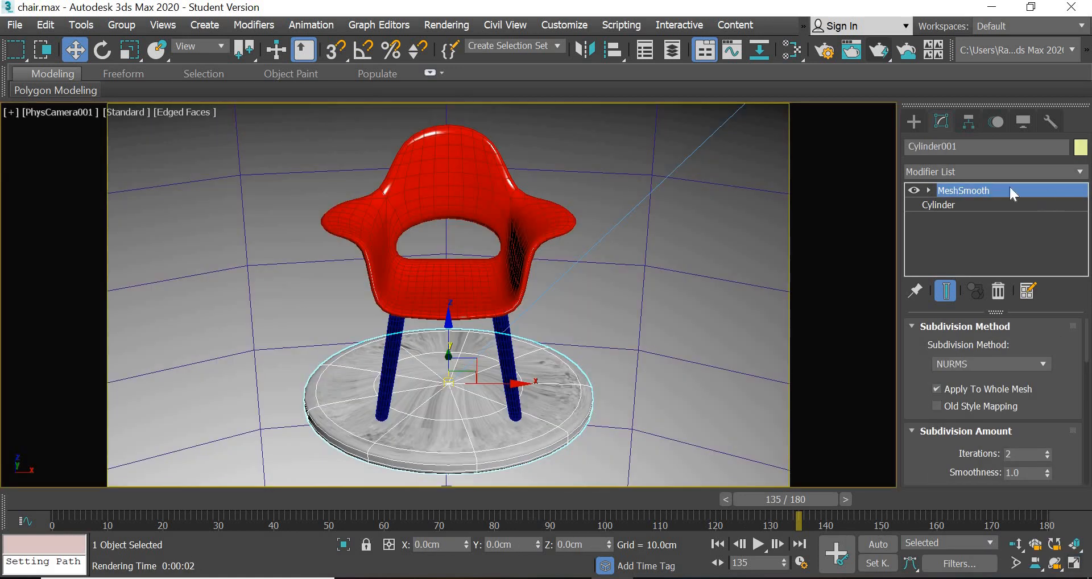
{"action": "left_click", "coordinate": [999, 171]}
{"action": "key", "text": "u"}
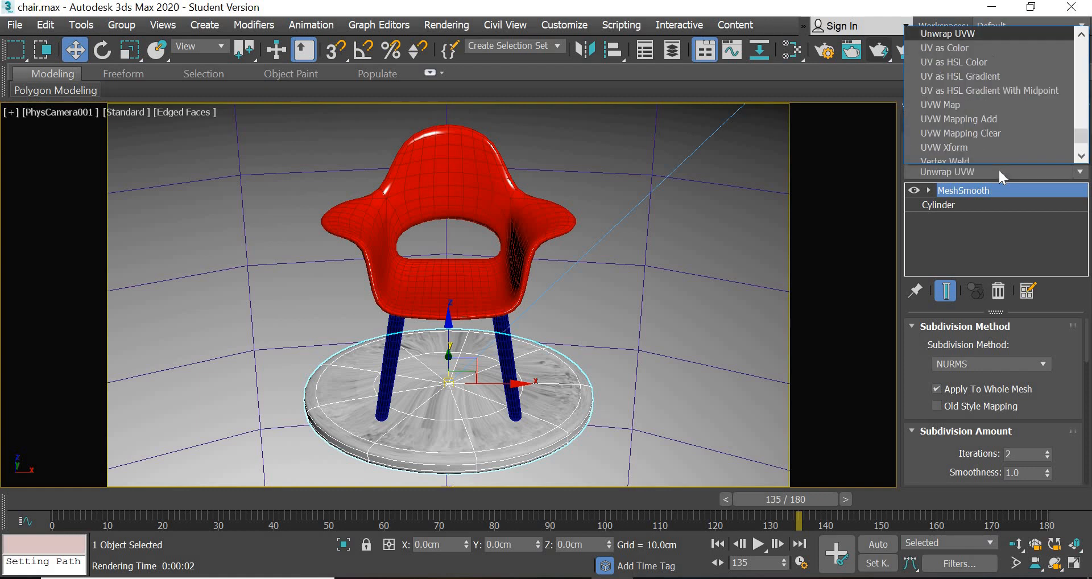
{"action": "scroll", "coordinate": [992, 142], "scroll_direction": "down", "scroll_amount": 2}
{"action": "key", "text": "u"}
{"action": "key", "text": "u"}
{"action": "key", "text": "u"}
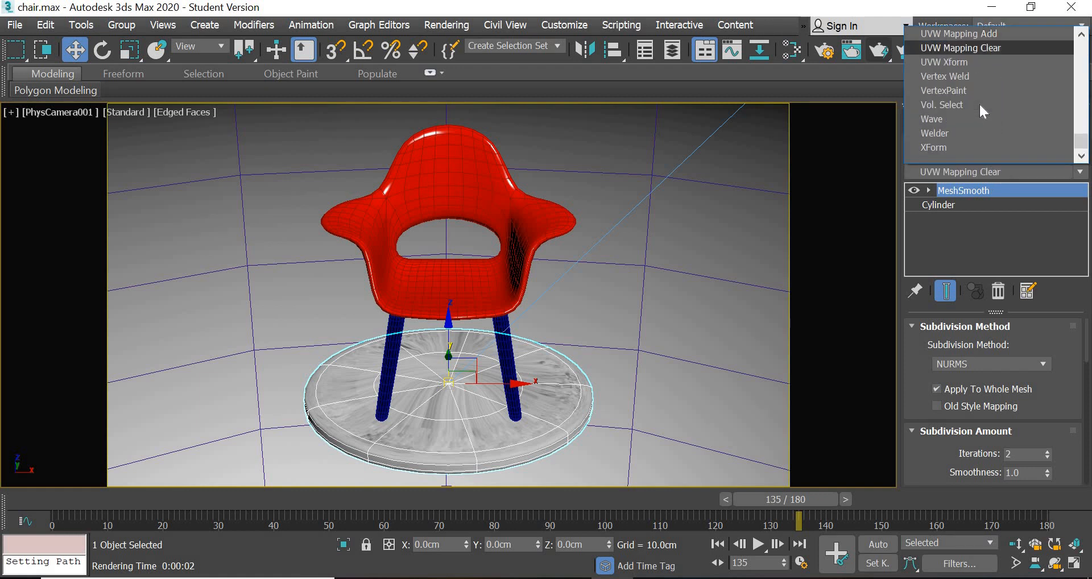
{"action": "scroll", "coordinate": [978, 102], "scroll_direction": "up", "scroll_amount": 1}
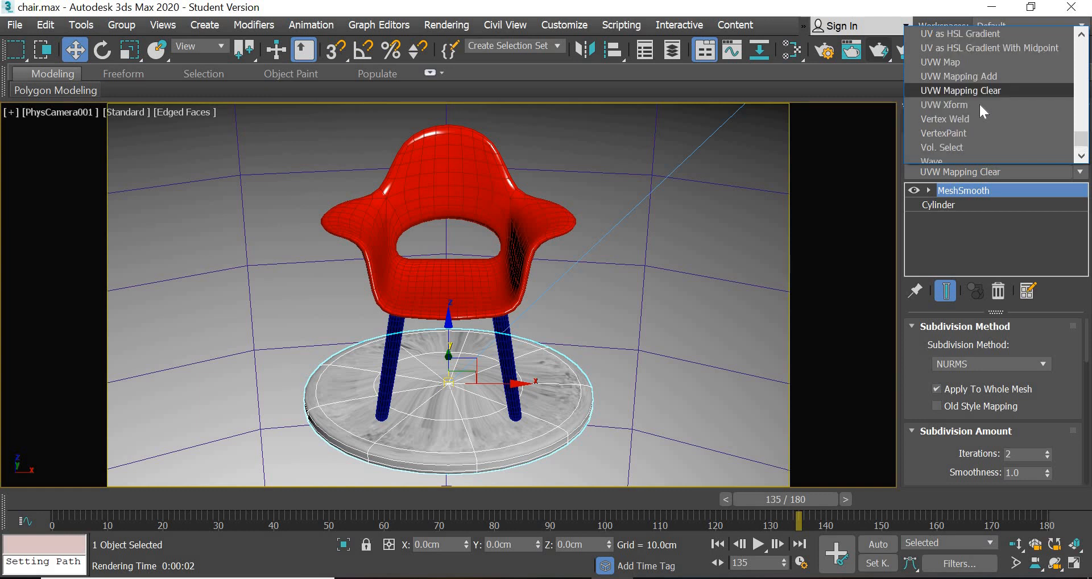
{"action": "left_click", "coordinate": [961, 61]}
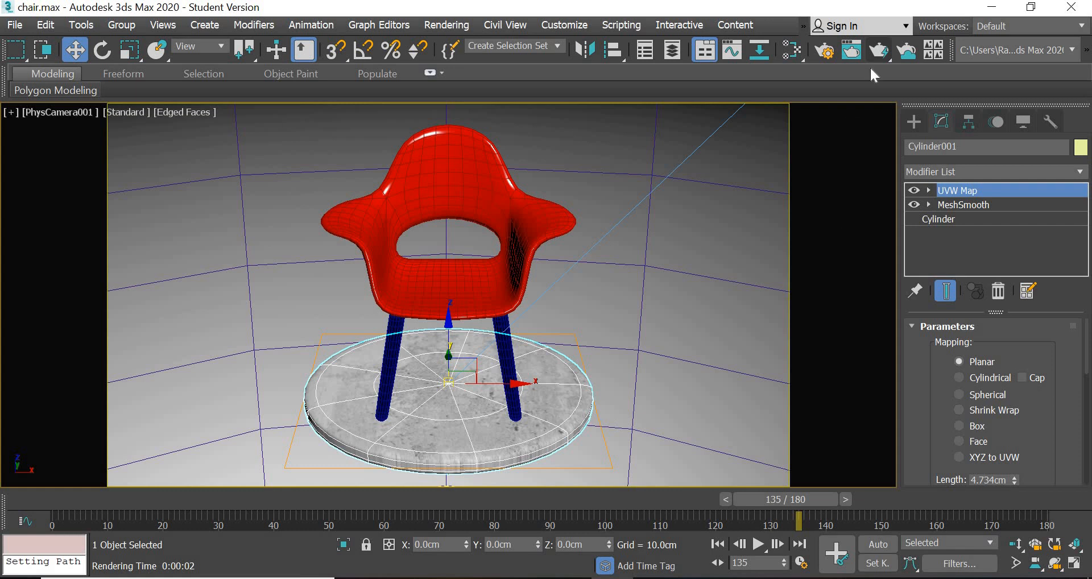
- Test-render the planar mapping and examine the concrete texture along the platform's edge
{"action": "left_click", "coordinate": [879, 50]}
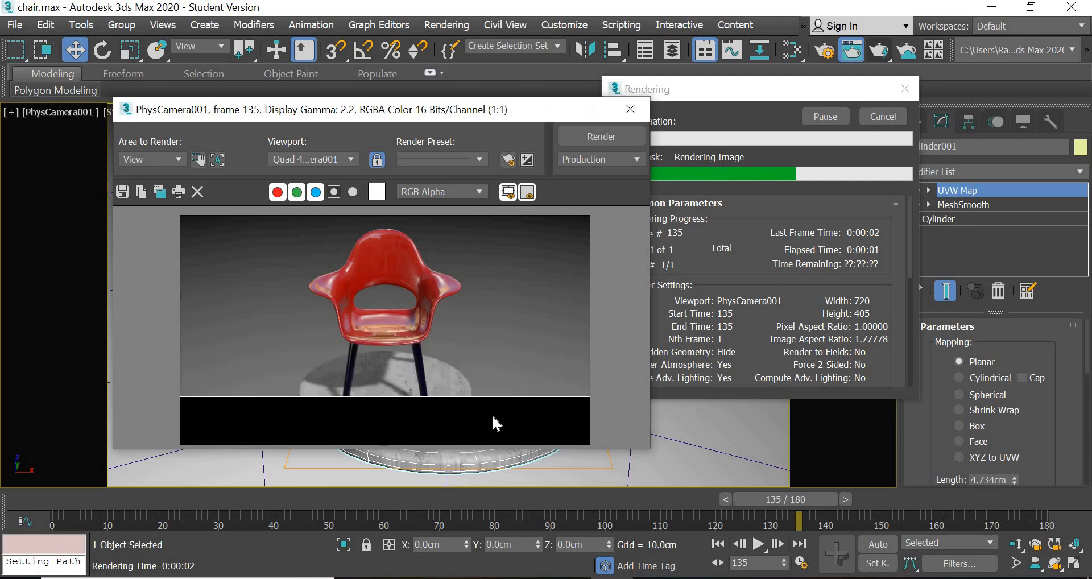
{"action": "scroll", "coordinate": [421, 438], "scroll_direction": "up", "scroll_amount": 2}
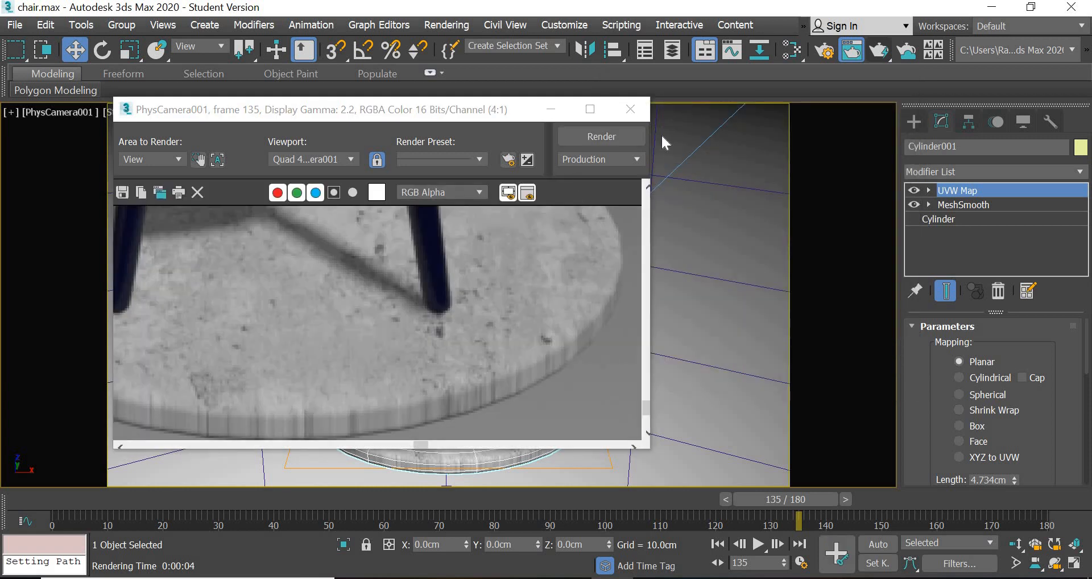
{"action": "left_click", "coordinate": [630, 109]}
- Set the platform's UVW mapping type to Box and check its edge in a test render
{"action": "left_click", "coordinate": [977, 428]}
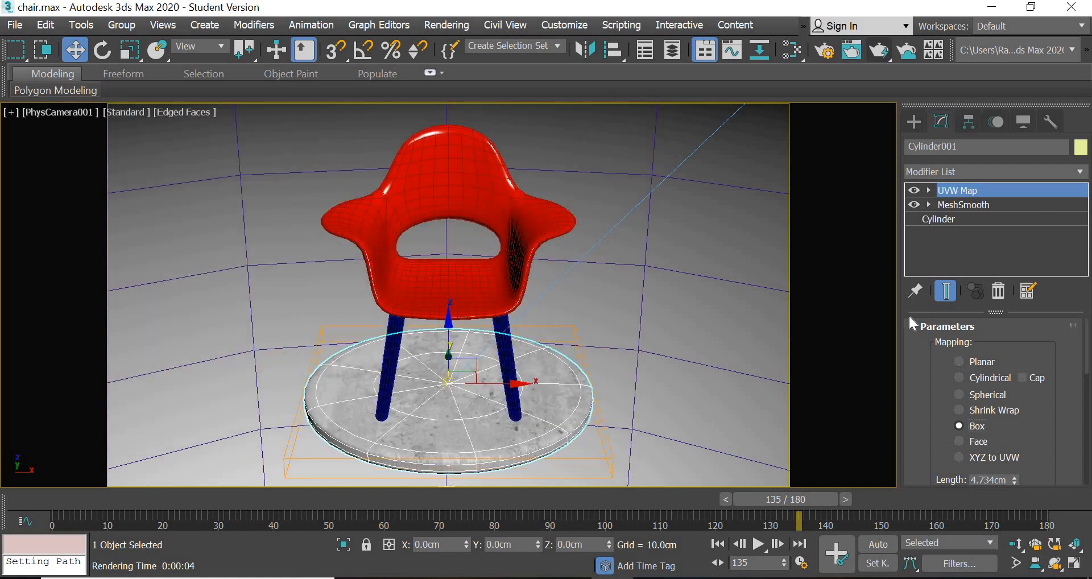
{"action": "key", "text": "shift+q"}
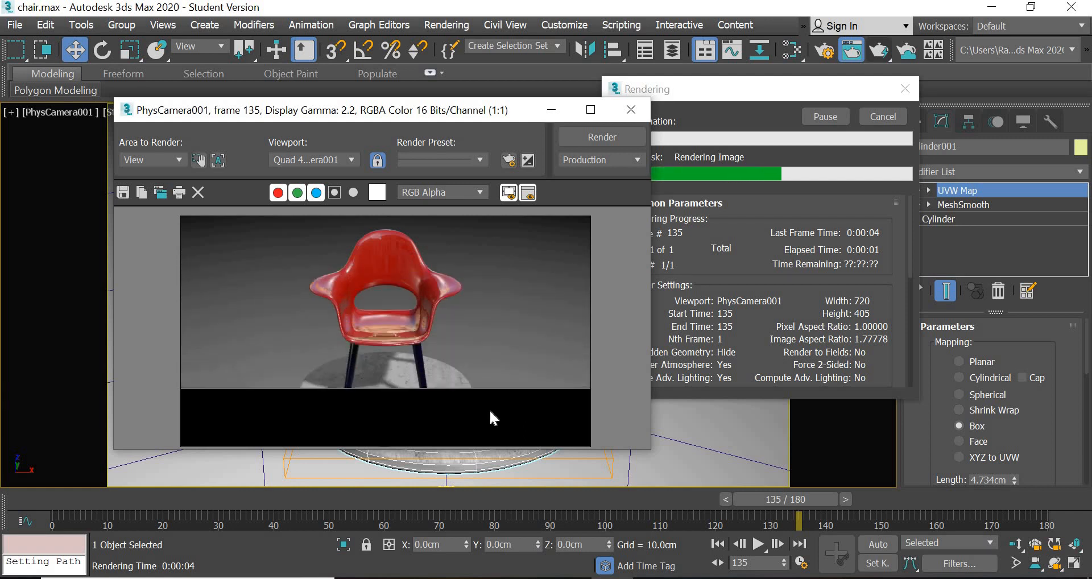
{"action": "scroll", "coordinate": [456, 430], "scroll_direction": "up", "scroll_amount": 3}
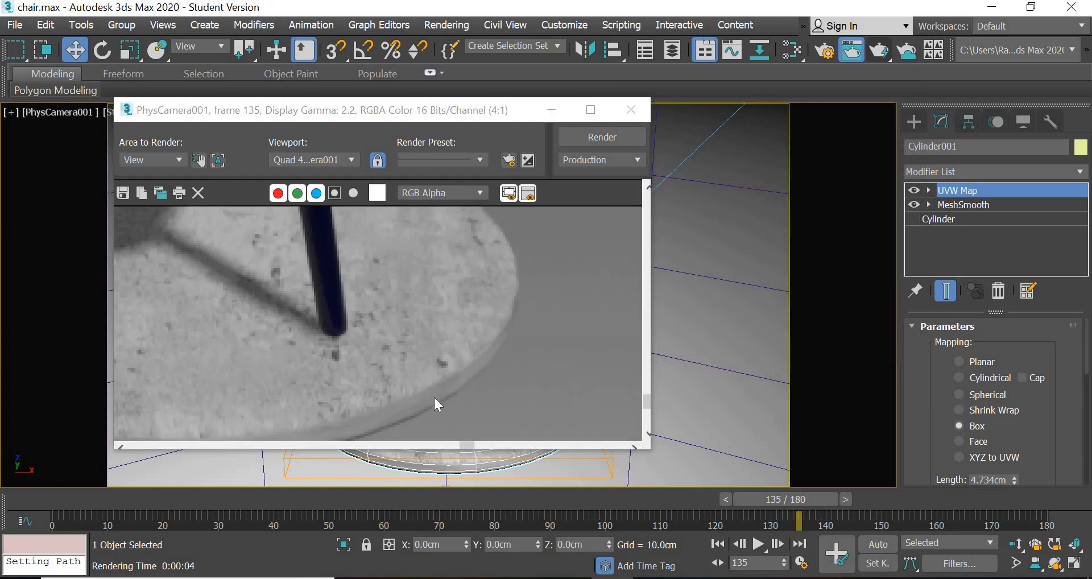
{"action": "left_click", "coordinate": [632, 111]}
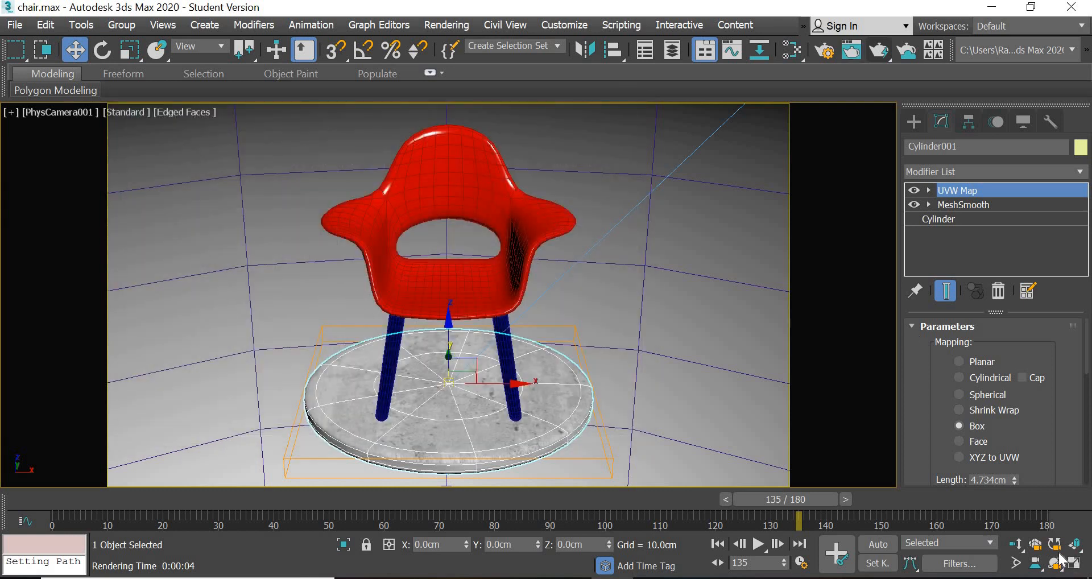
- Restore the four-view layout and change the Front view to a Perspective view with Default Shading
{"action": "key", "text": "alt+w"}
{"action": "middle_click_drag", "start_coordinate": [676, 222], "coordinate": [722, 173]}
{"action": "scroll", "coordinate": [601, 122], "scroll_direction": "up", "scroll_amount": 2}
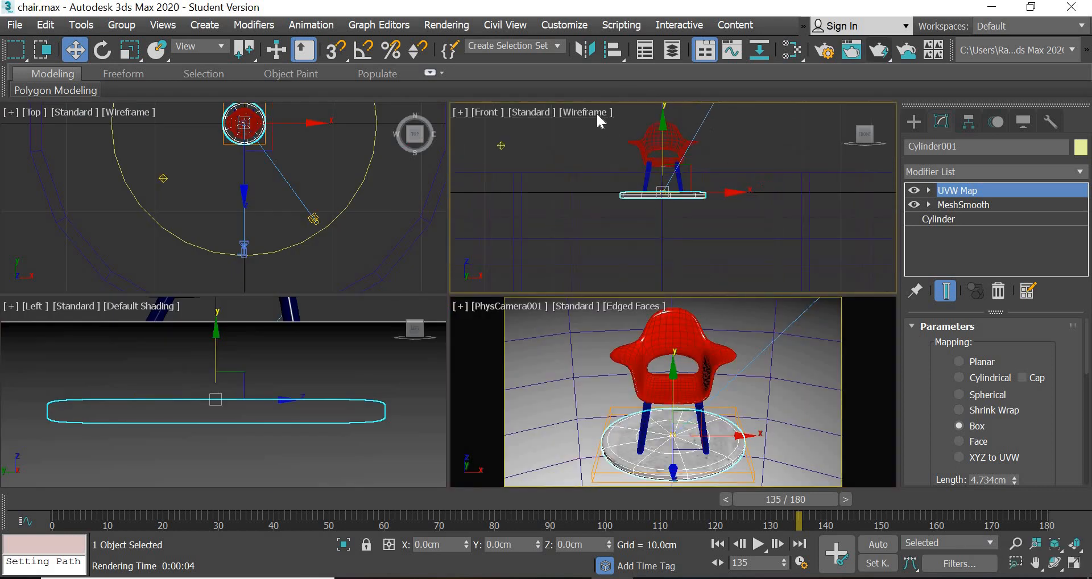
{"action": "left_click", "coordinate": [598, 116]}
{"action": "left_click", "coordinate": [683, 126]}
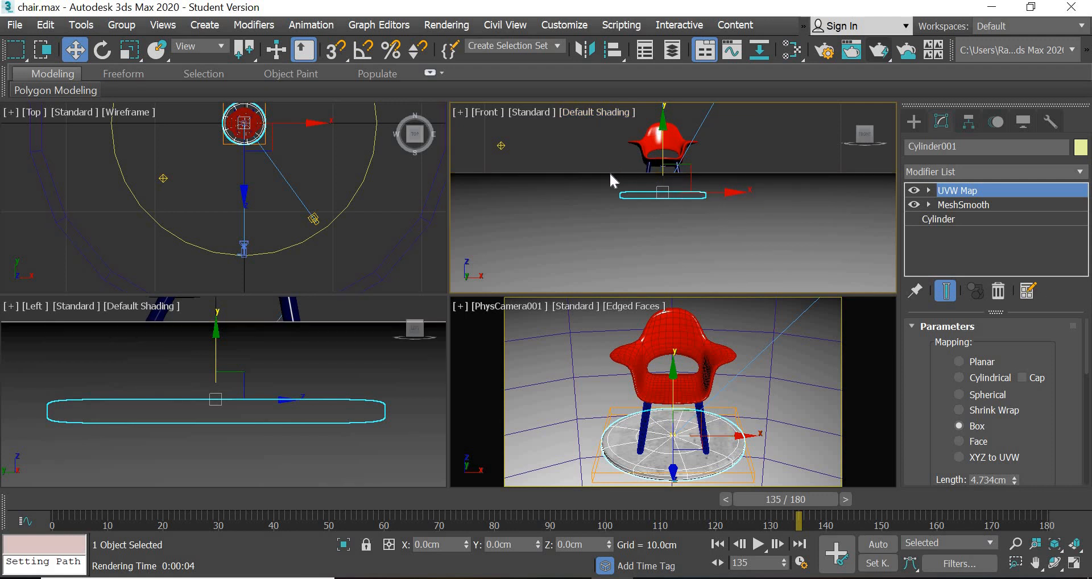
{"action": "left_click", "coordinate": [492, 116]}
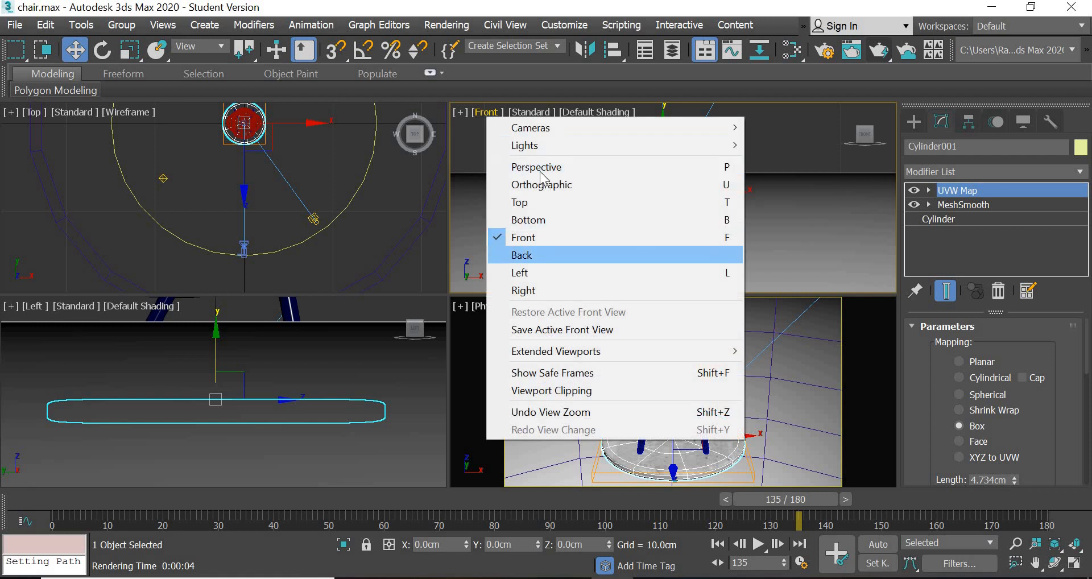
{"action": "left_click", "coordinate": [545, 171]}
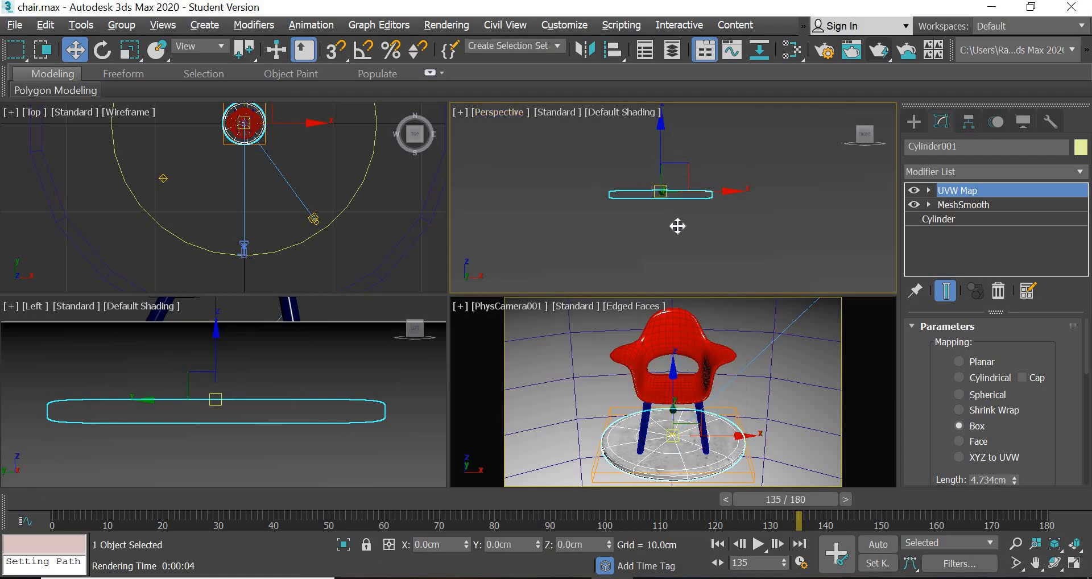
- Select the UVW Map gizmo on the round platform and set its box mapping height to 5.46 cm
{"action": "middle_click_drag", "start_coordinate": [677, 227], "coordinate": [678, 236], "text": "alt"}
{"action": "scroll", "coordinate": [674, 192], "scroll_direction": "up", "scroll_amount": 2}
{"action": "scroll", "coordinate": [672, 170], "scroll_direction": "down", "scroll_amount": 2}
{"action": "middle_click_drag", "start_coordinate": [671, 160], "coordinate": [710, 170]}
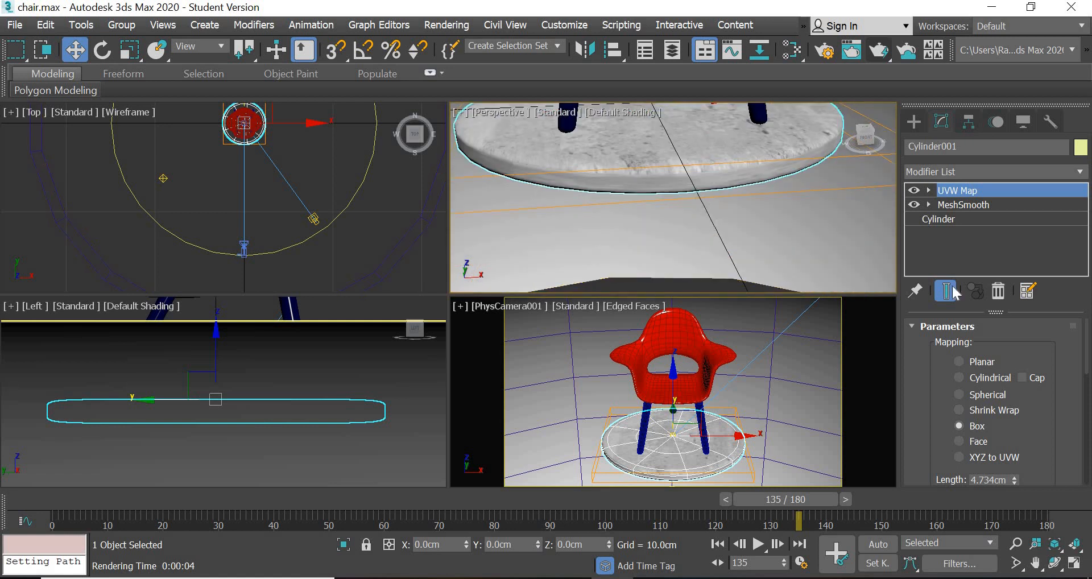
{"action": "left_click", "coordinate": [929, 190]}
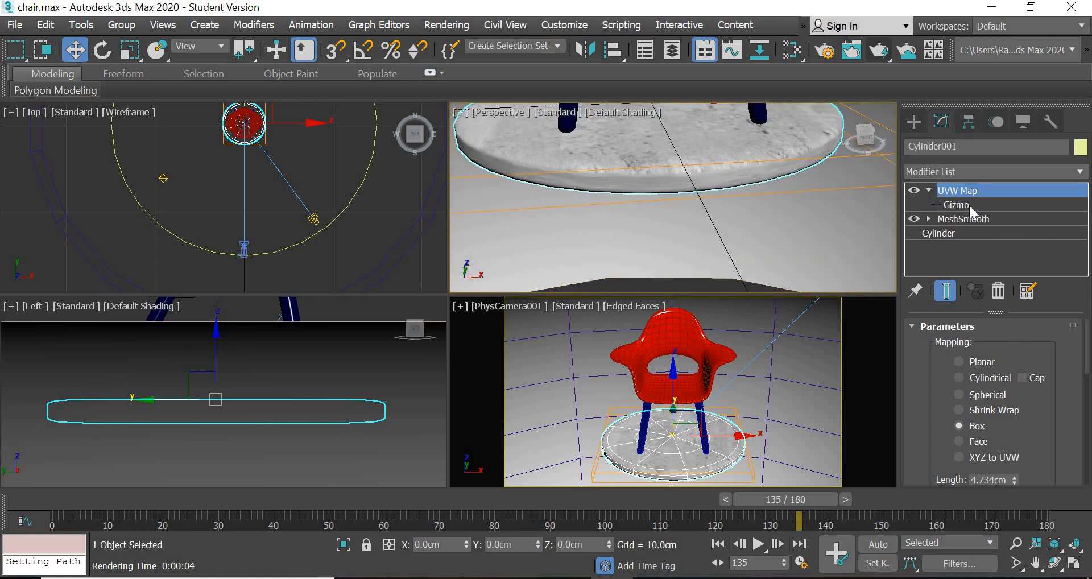
{"action": "left_click", "coordinate": [969, 205]}
{"action": "scroll", "coordinate": [1063, 350], "scroll_direction": "down", "scroll_amount": 3}
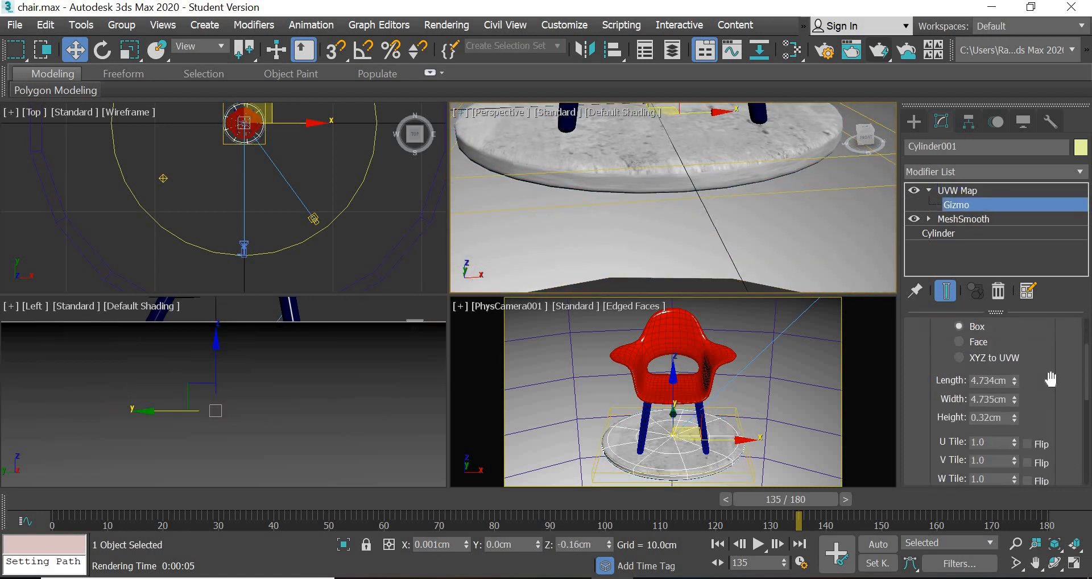
{"action": "left_click_drag", "start_coordinate": [1014, 418], "coordinate": [1052, 122]}
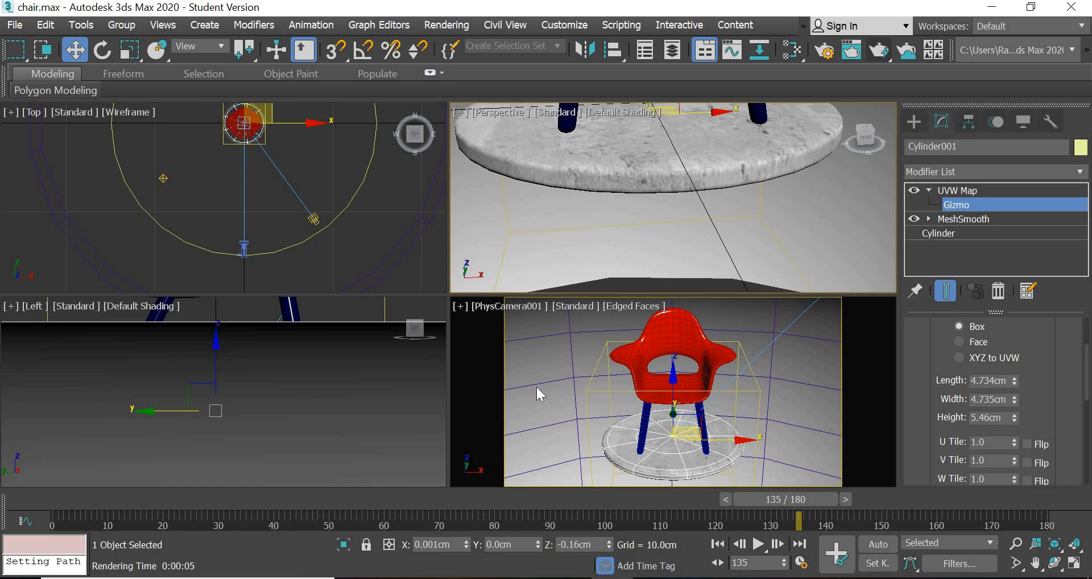
- Test-render the PhysCamera001 view at frame 135 to check the concrete texture on the platform, and close the render
{"action": "left_click", "coordinate": [568, 421]}
{"action": "left_click", "coordinate": [879, 50]}
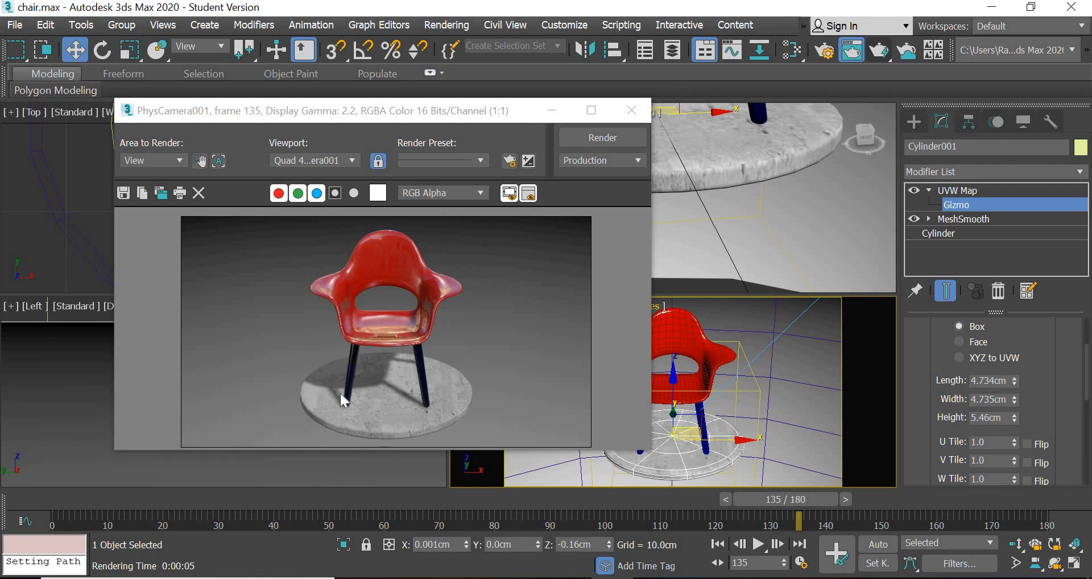
{"action": "left_click", "coordinate": [636, 118]}
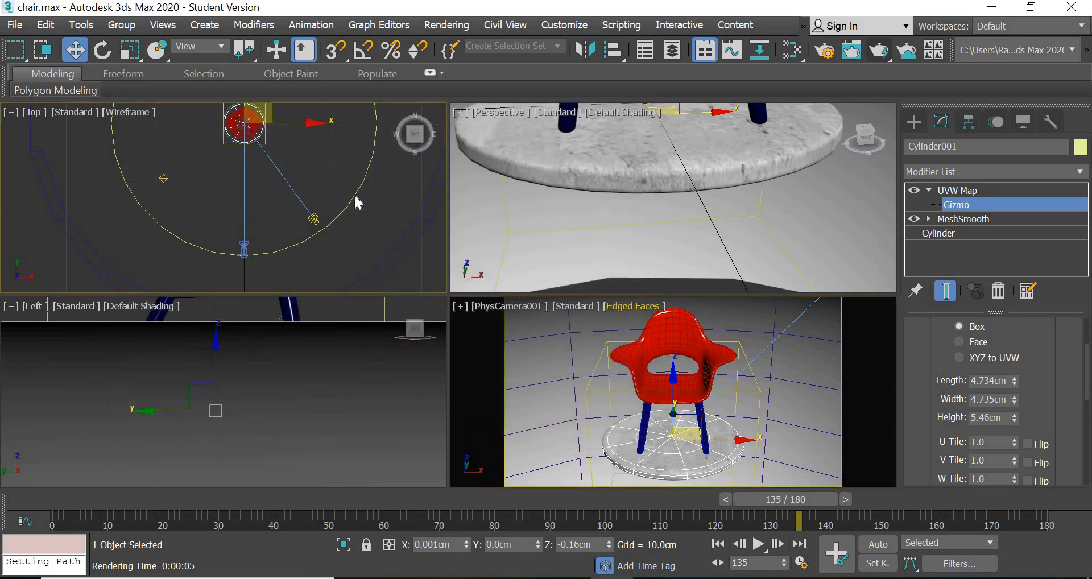
{"action": "key", "text": "z"}
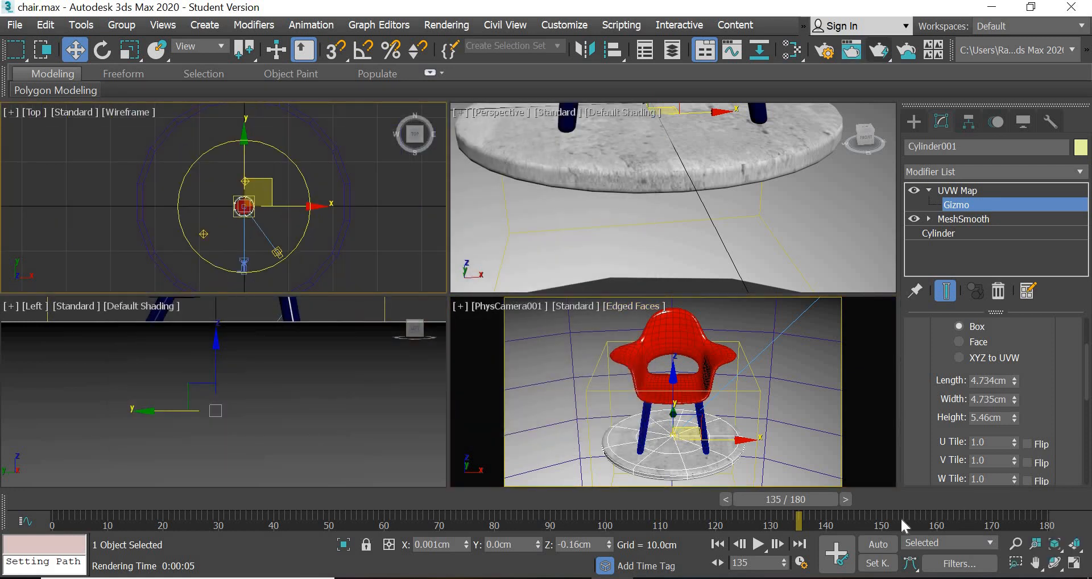
{"action": "left_click_drag", "start_coordinate": [797, 504], "coordinate": [804, 482]}
{"action": "key", "text": "w"}
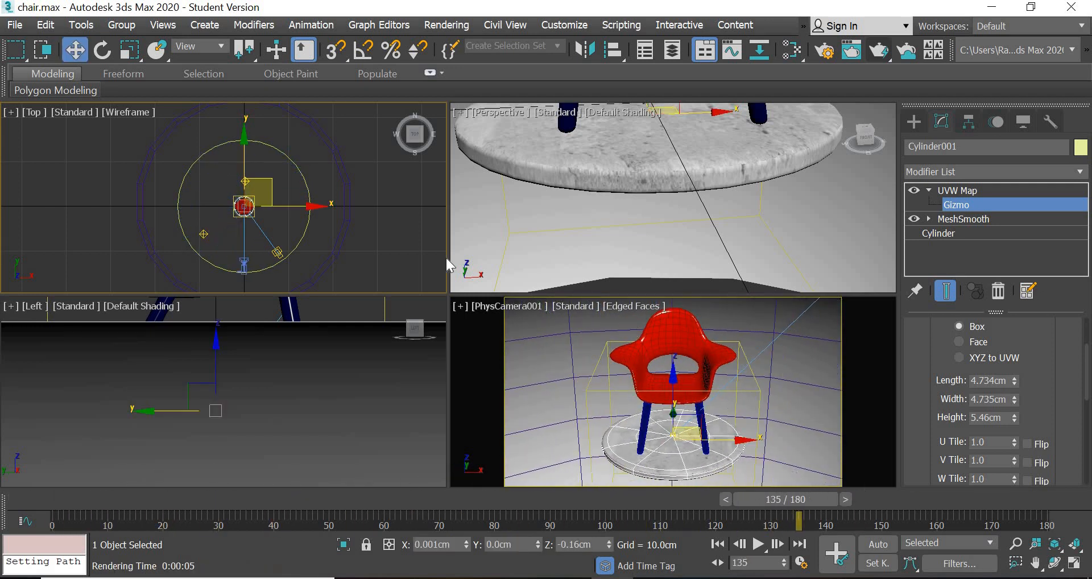